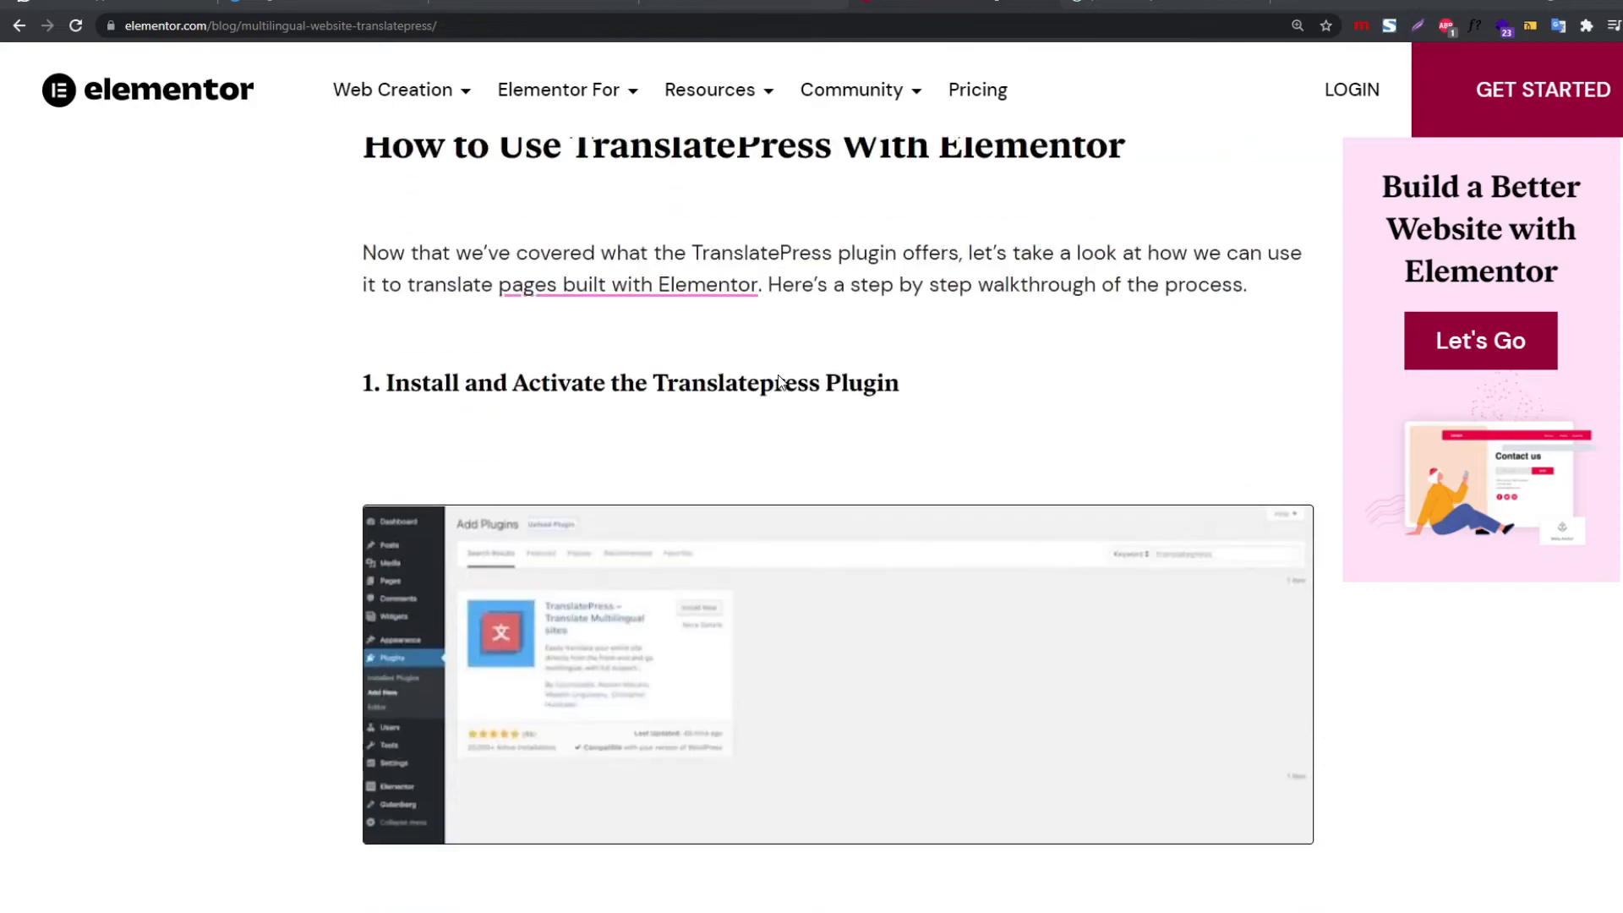
Read through the article's walkthrough on using TranslatePress with Elementor, from installing the plugin to creating a page for translation
scroll(779, 382, down, 1)
scroll(779, 382, down, 2)
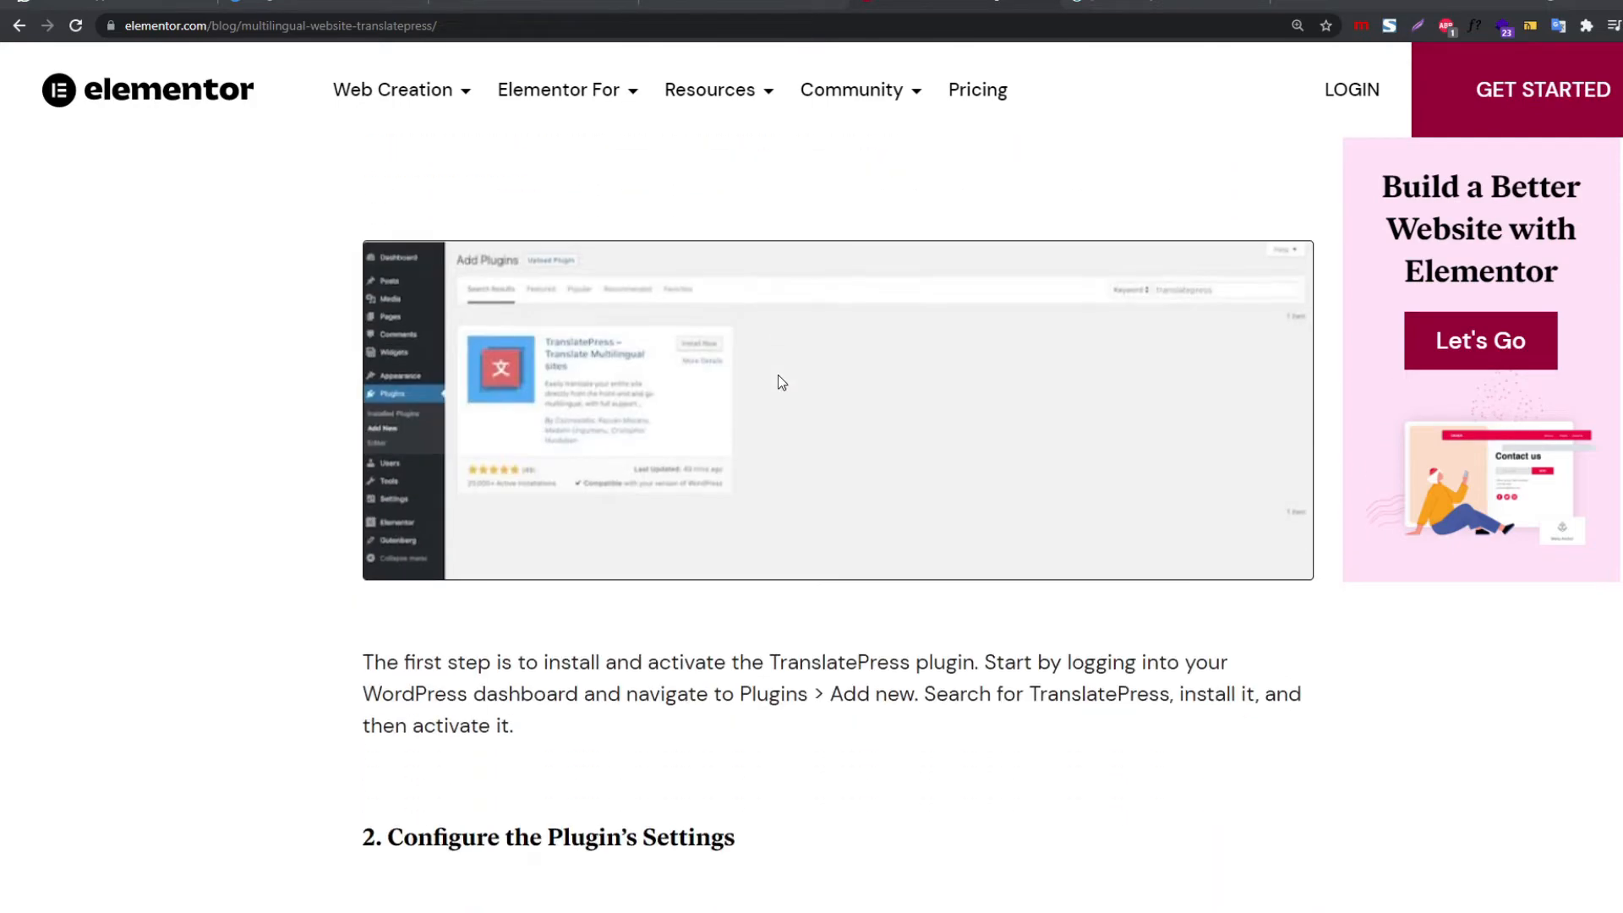
scroll(779, 377, down, 18)
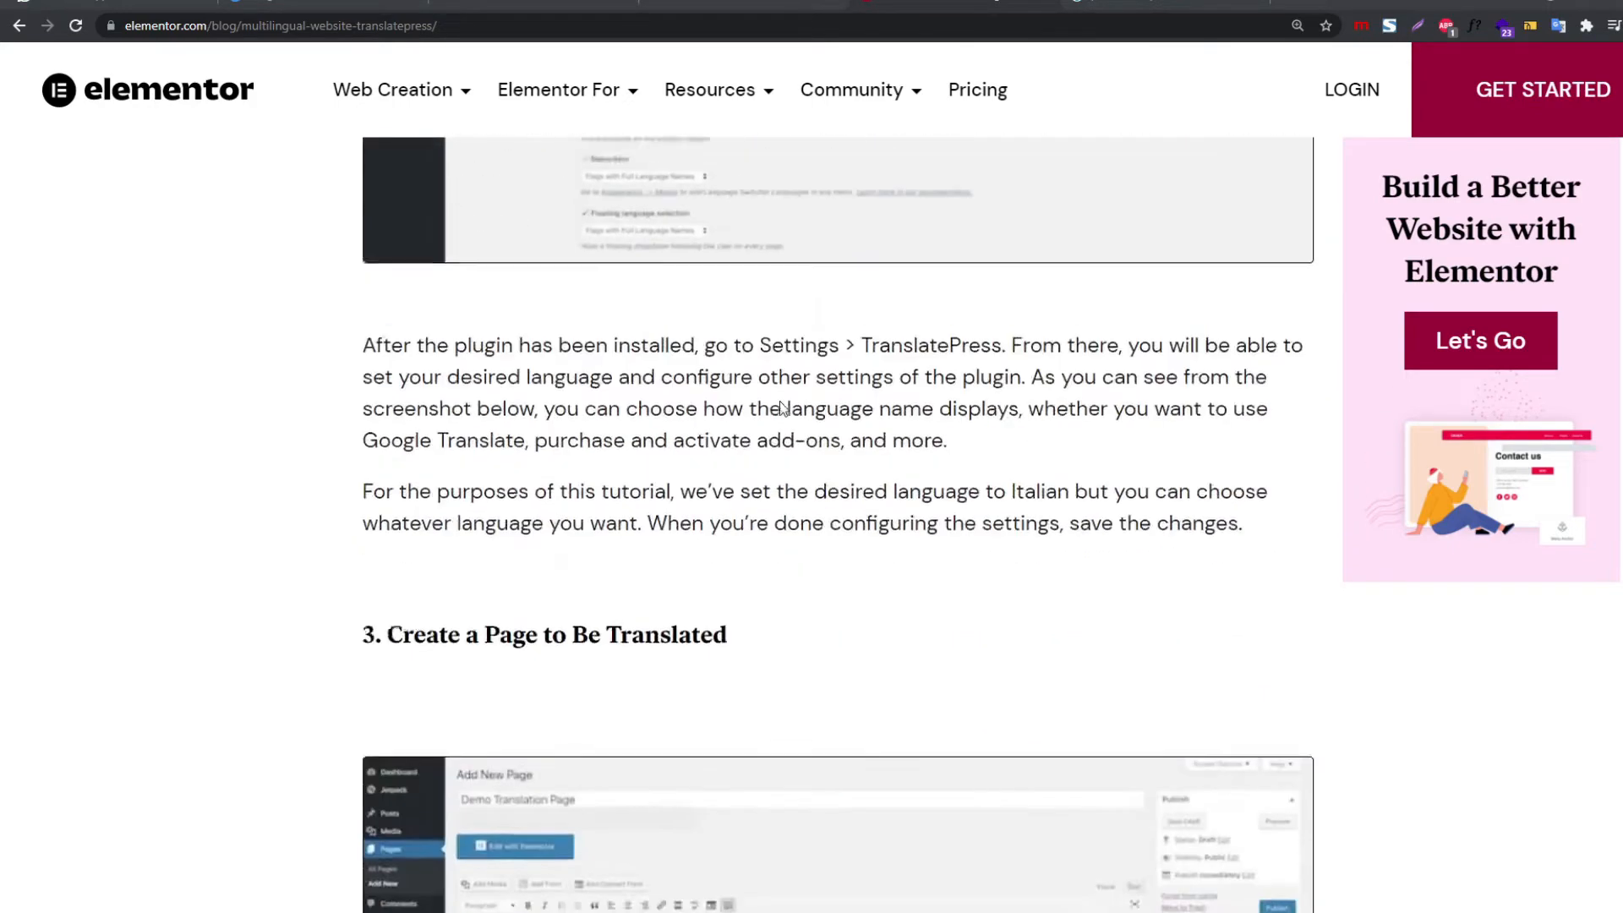
scroll(780, 400, down, 6)
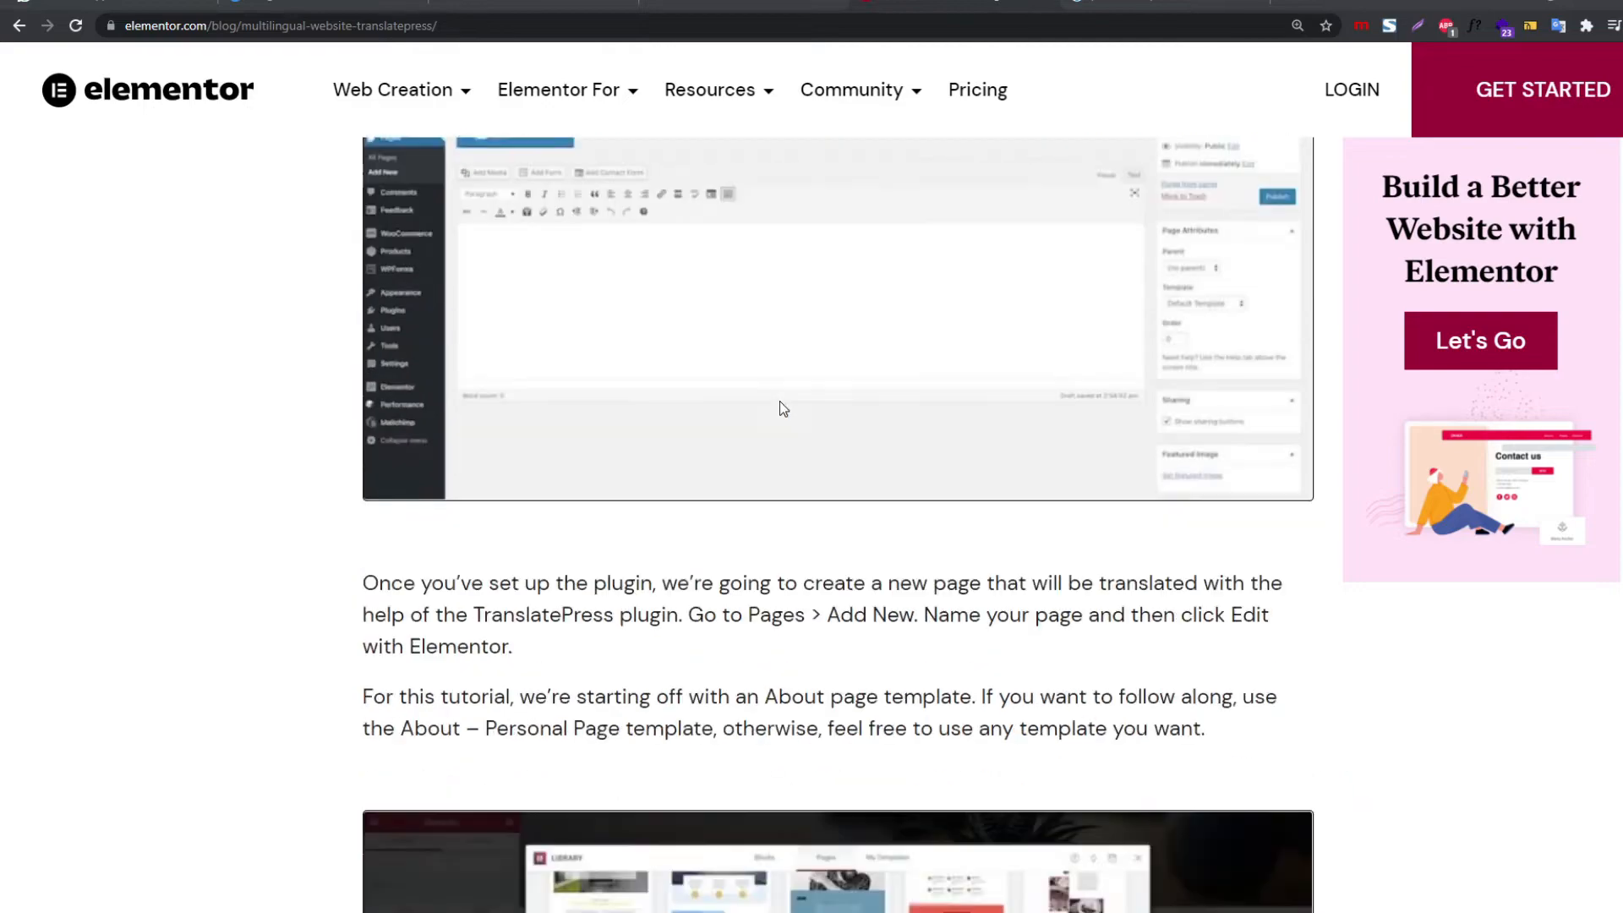
scroll(780, 423, down, 1)
scroll(780, 423, up, 20)
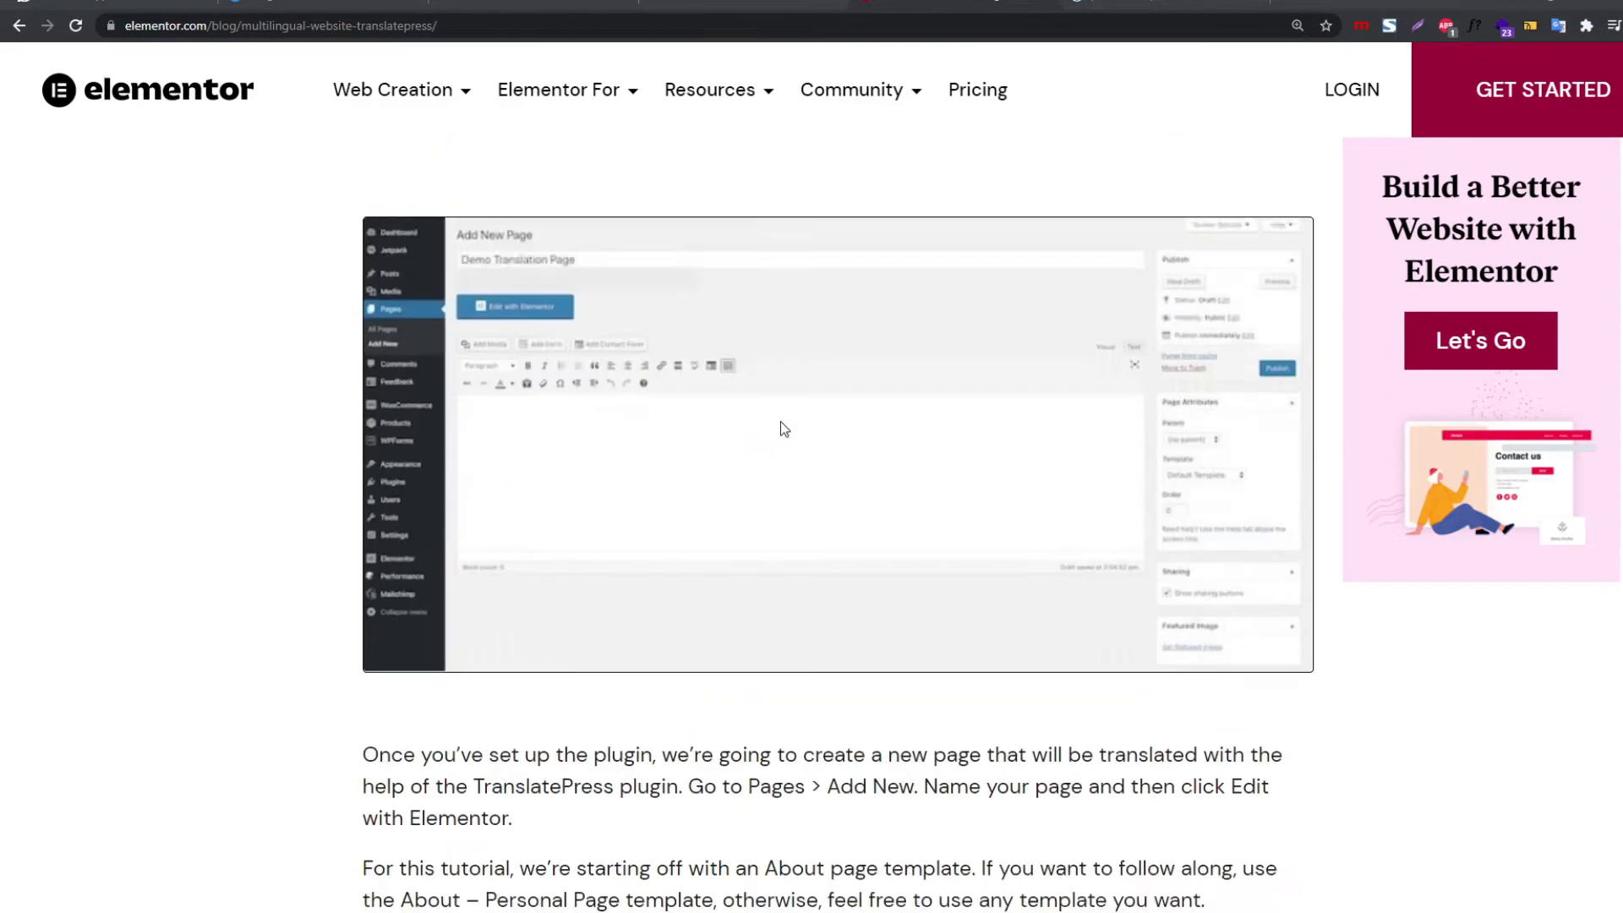
scroll(779, 421, up, 7)
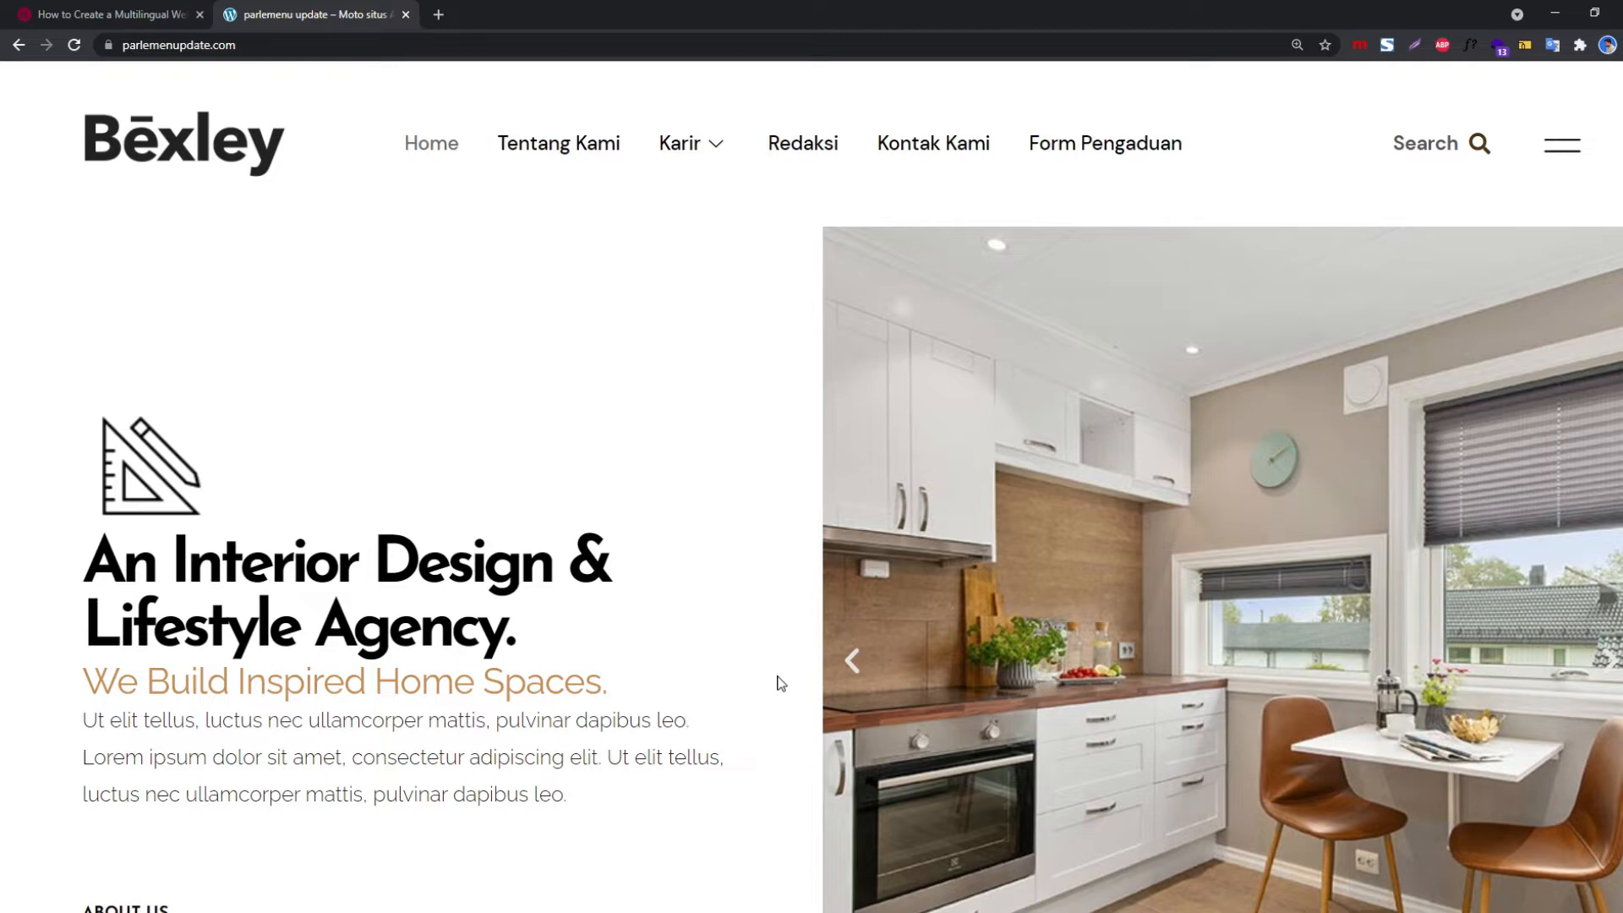
Go to the site's WordPress plugin management and search the plugins available to add for Translatepress
click(309, 46)
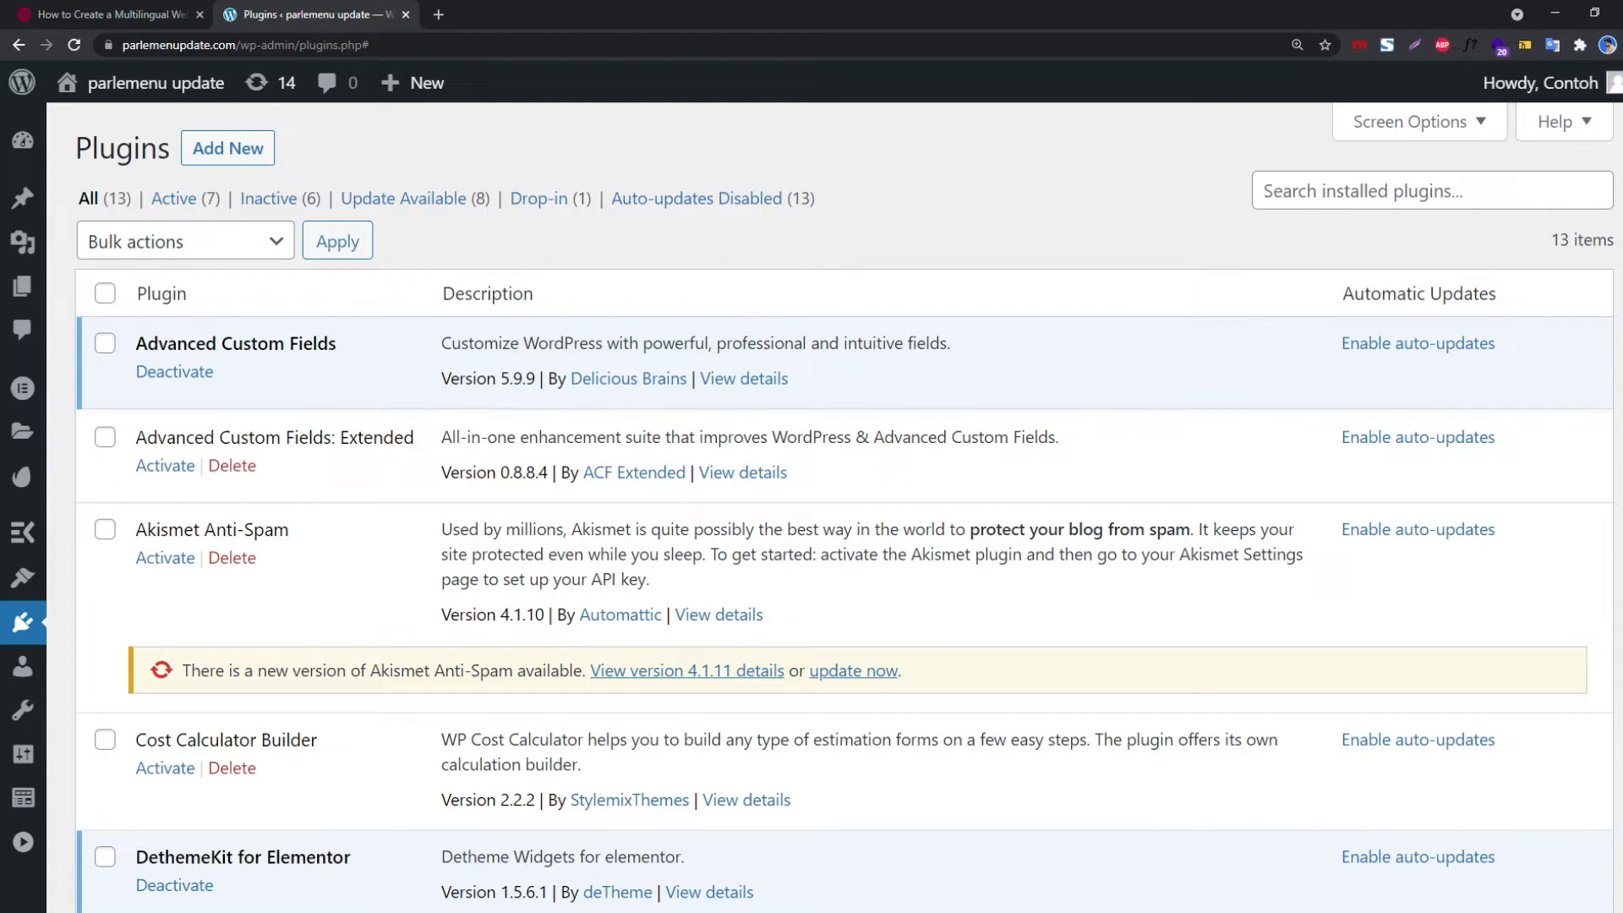
click(211, 147)
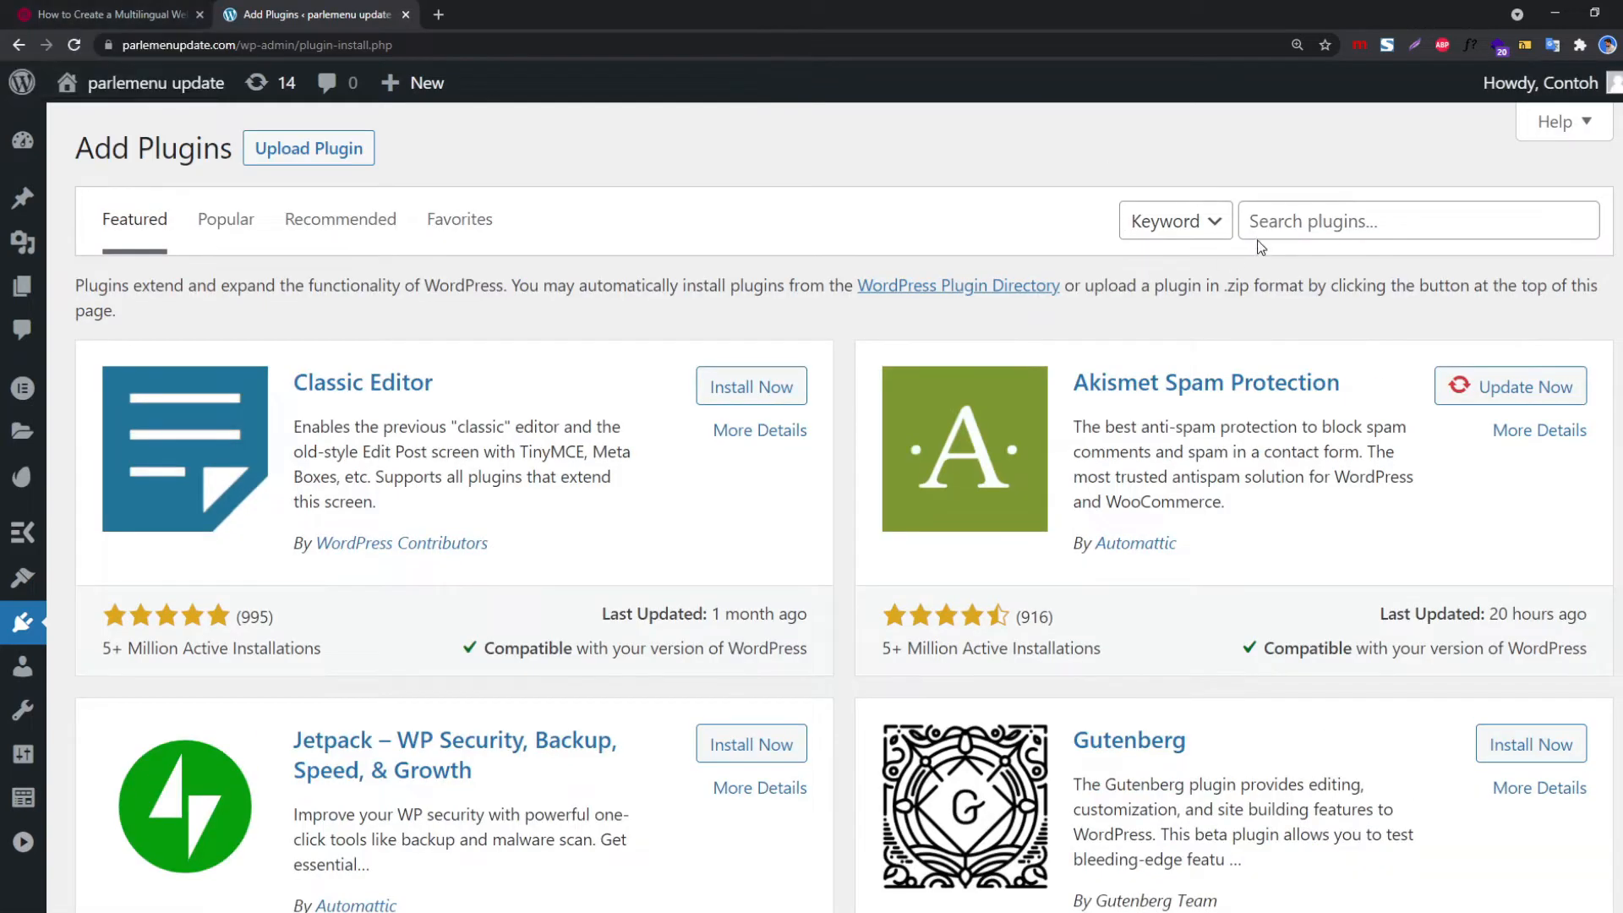
click(1263, 223)
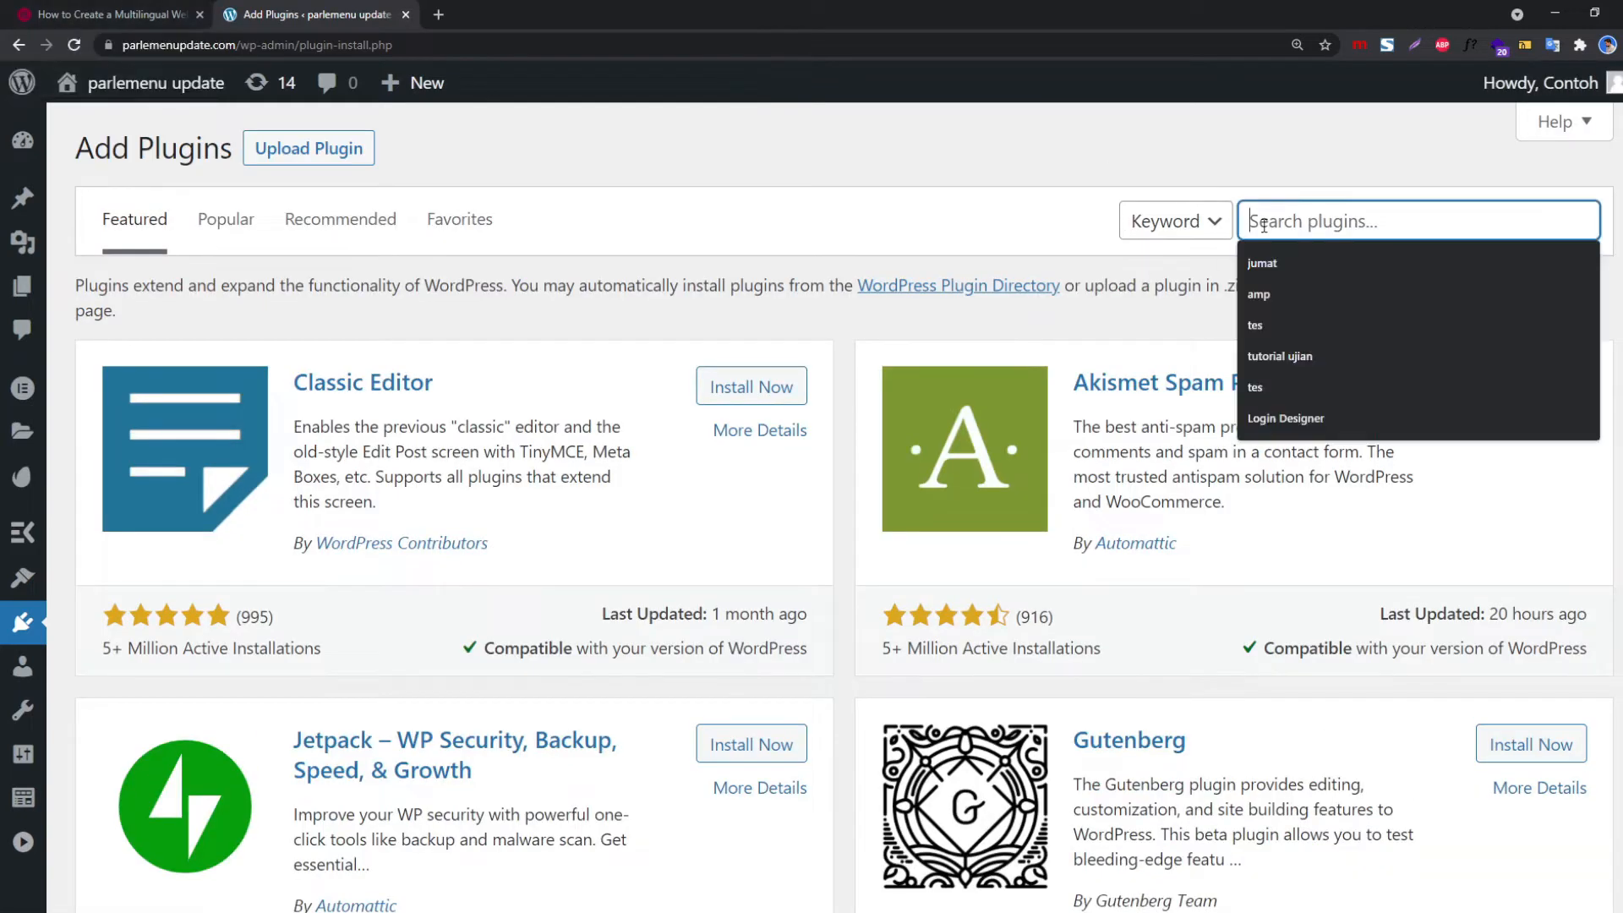
click(1415, 237)
text(Translatepress Plugin)
key(ctrl+BackSpace)
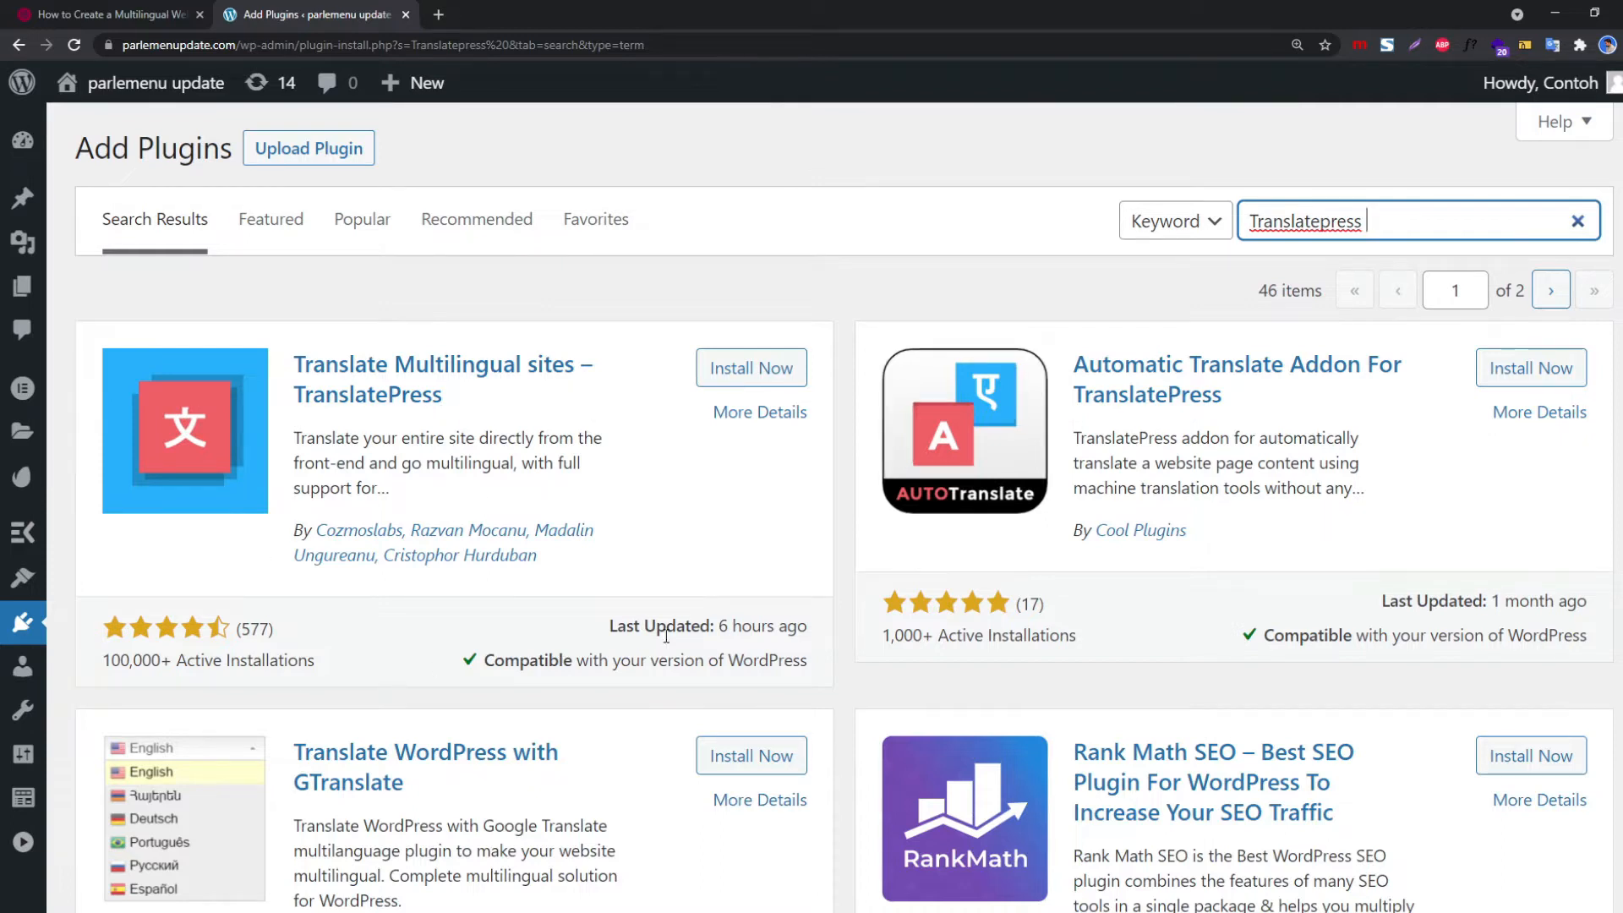
Install and activate the Translate Multilingual sites – TranslatePress plugin and open its settings page
click(774, 367)
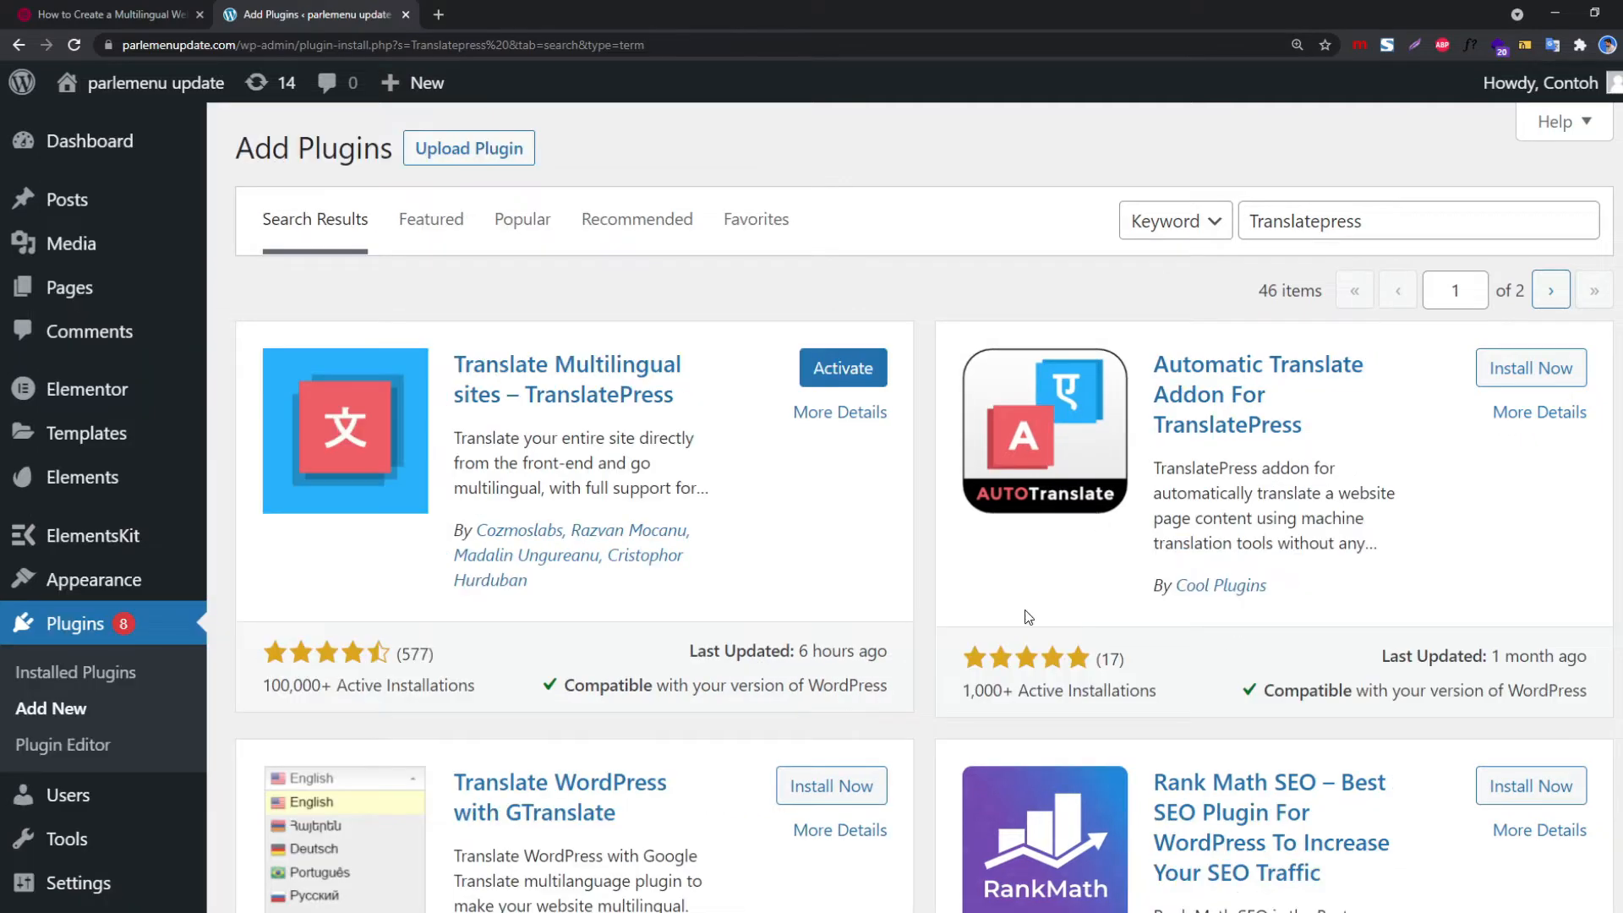
click(842, 379)
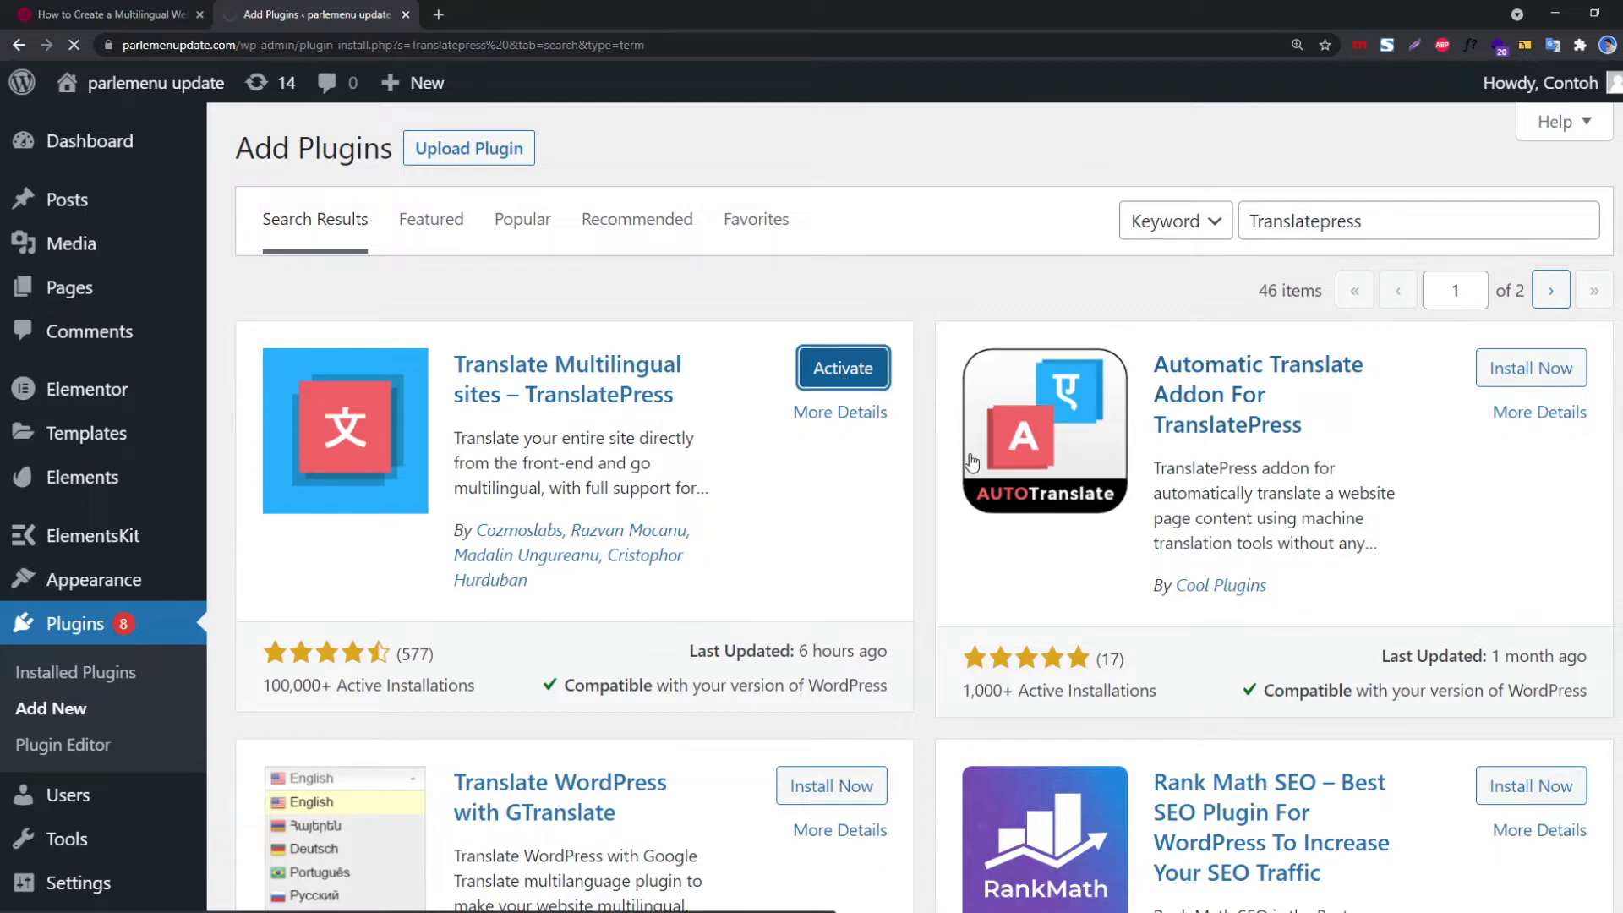
scroll(972, 461, down, 2)
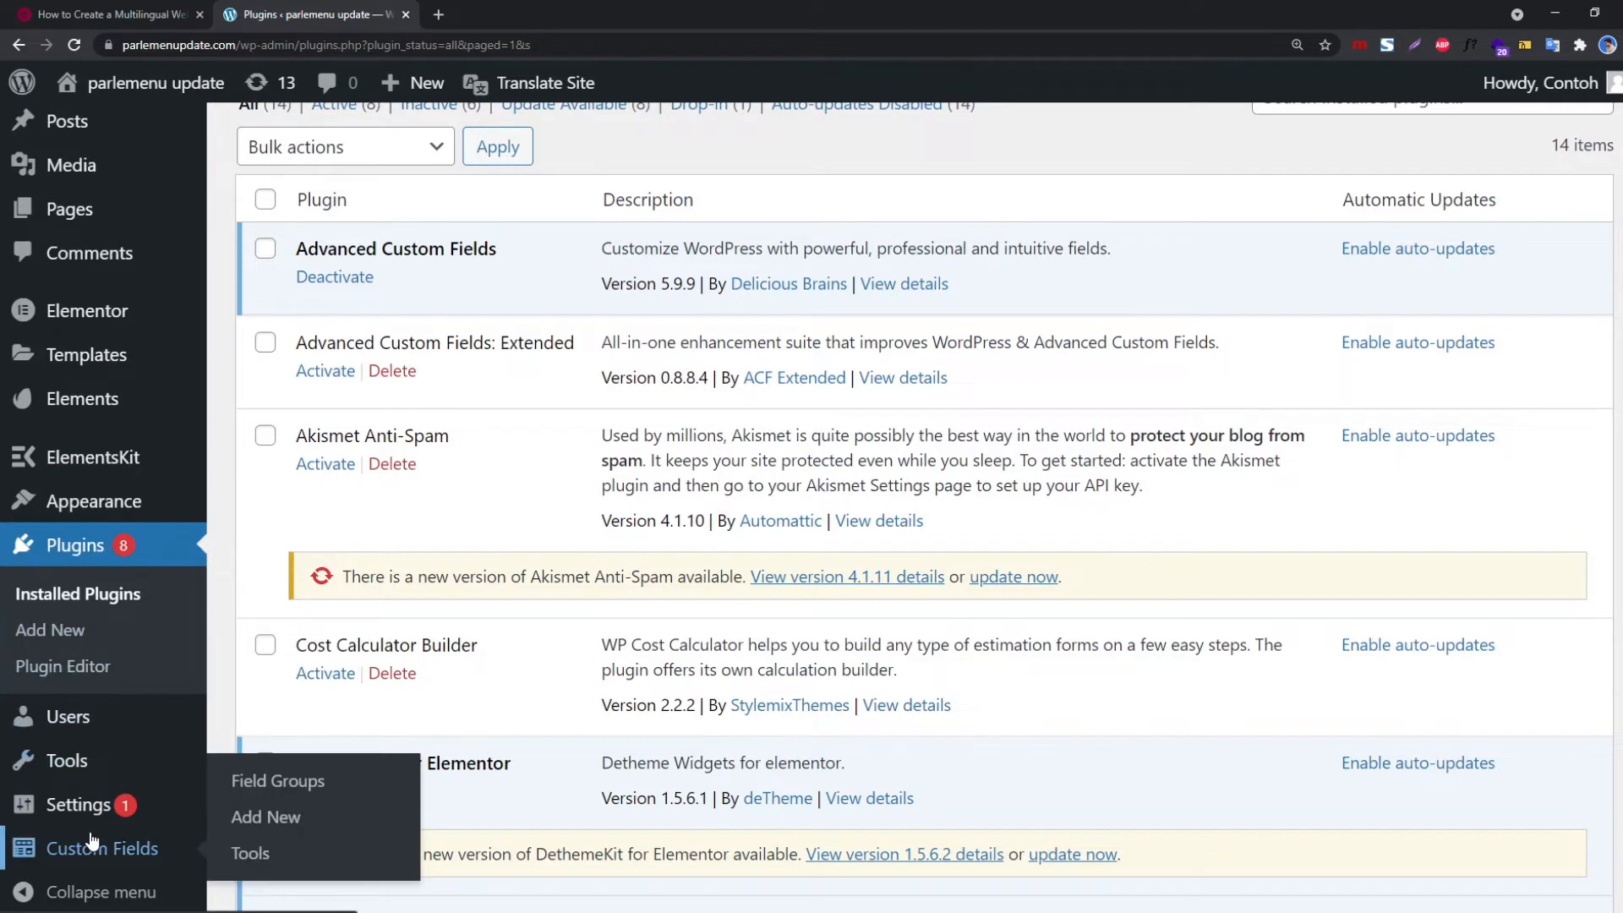
mouse_move(93, 820)
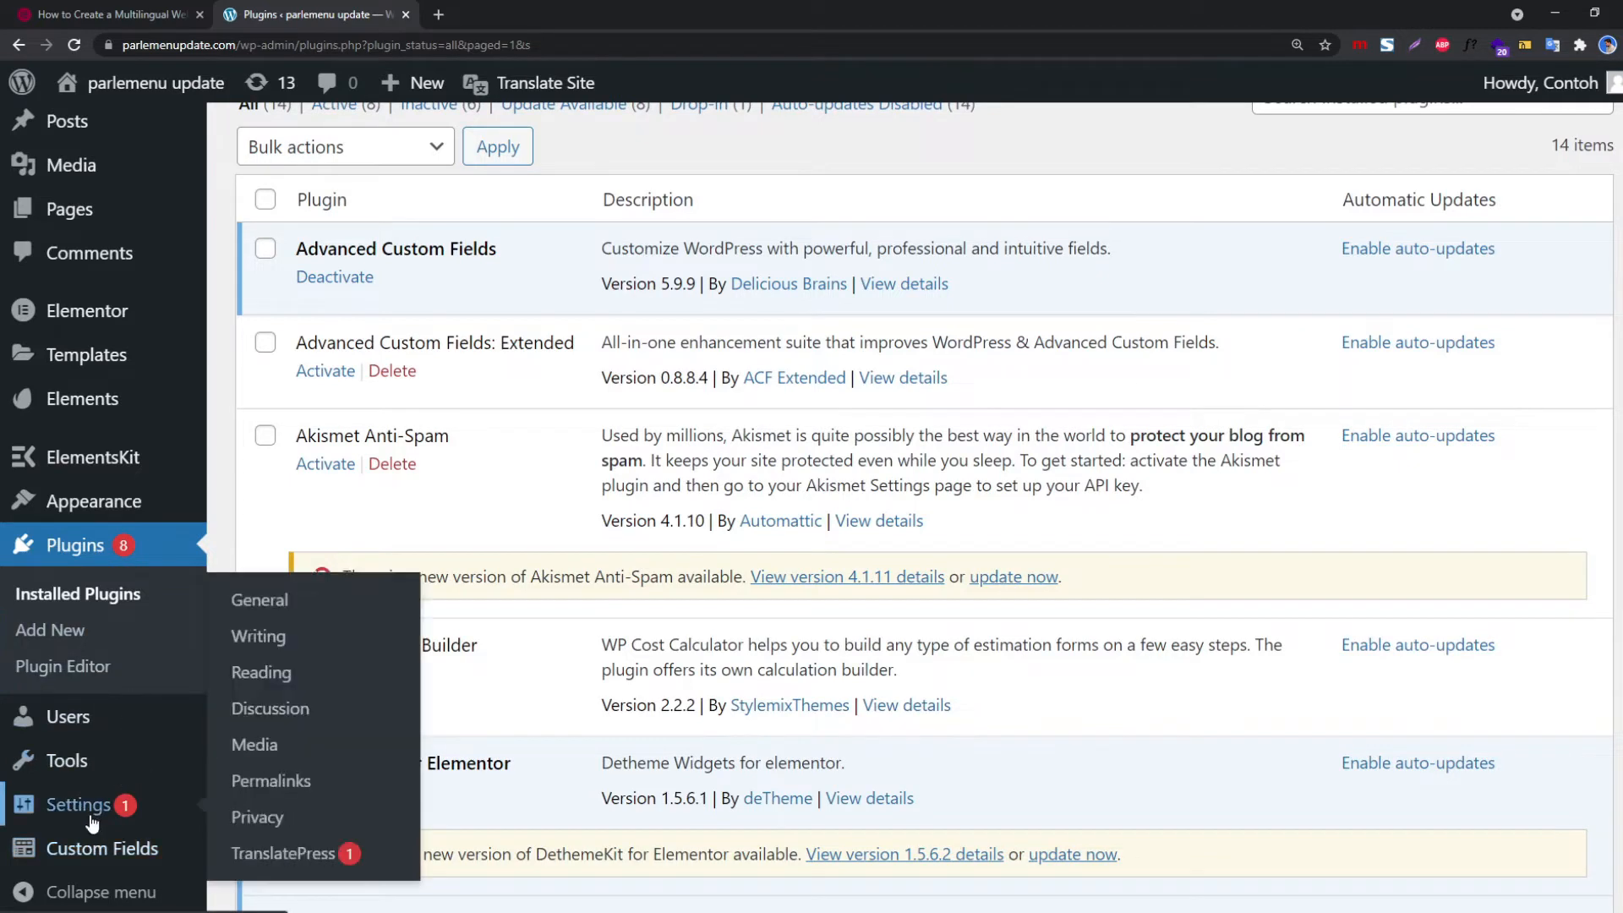
click(302, 856)
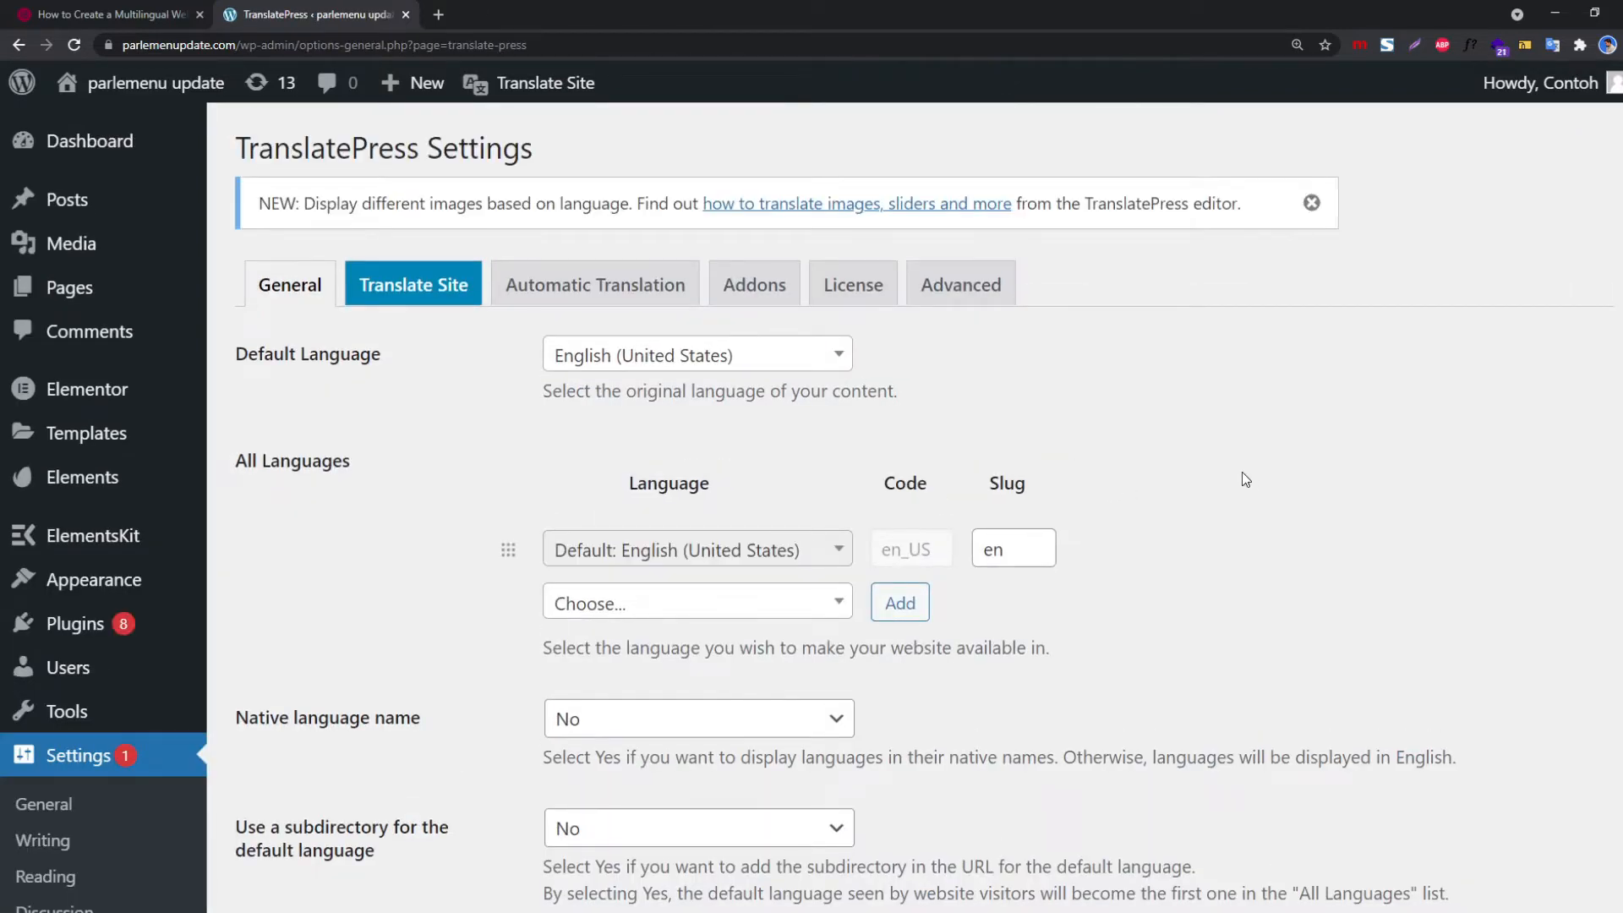
Choose English (United States) as the default language of the site
scroll(1210, 542, down, 1)
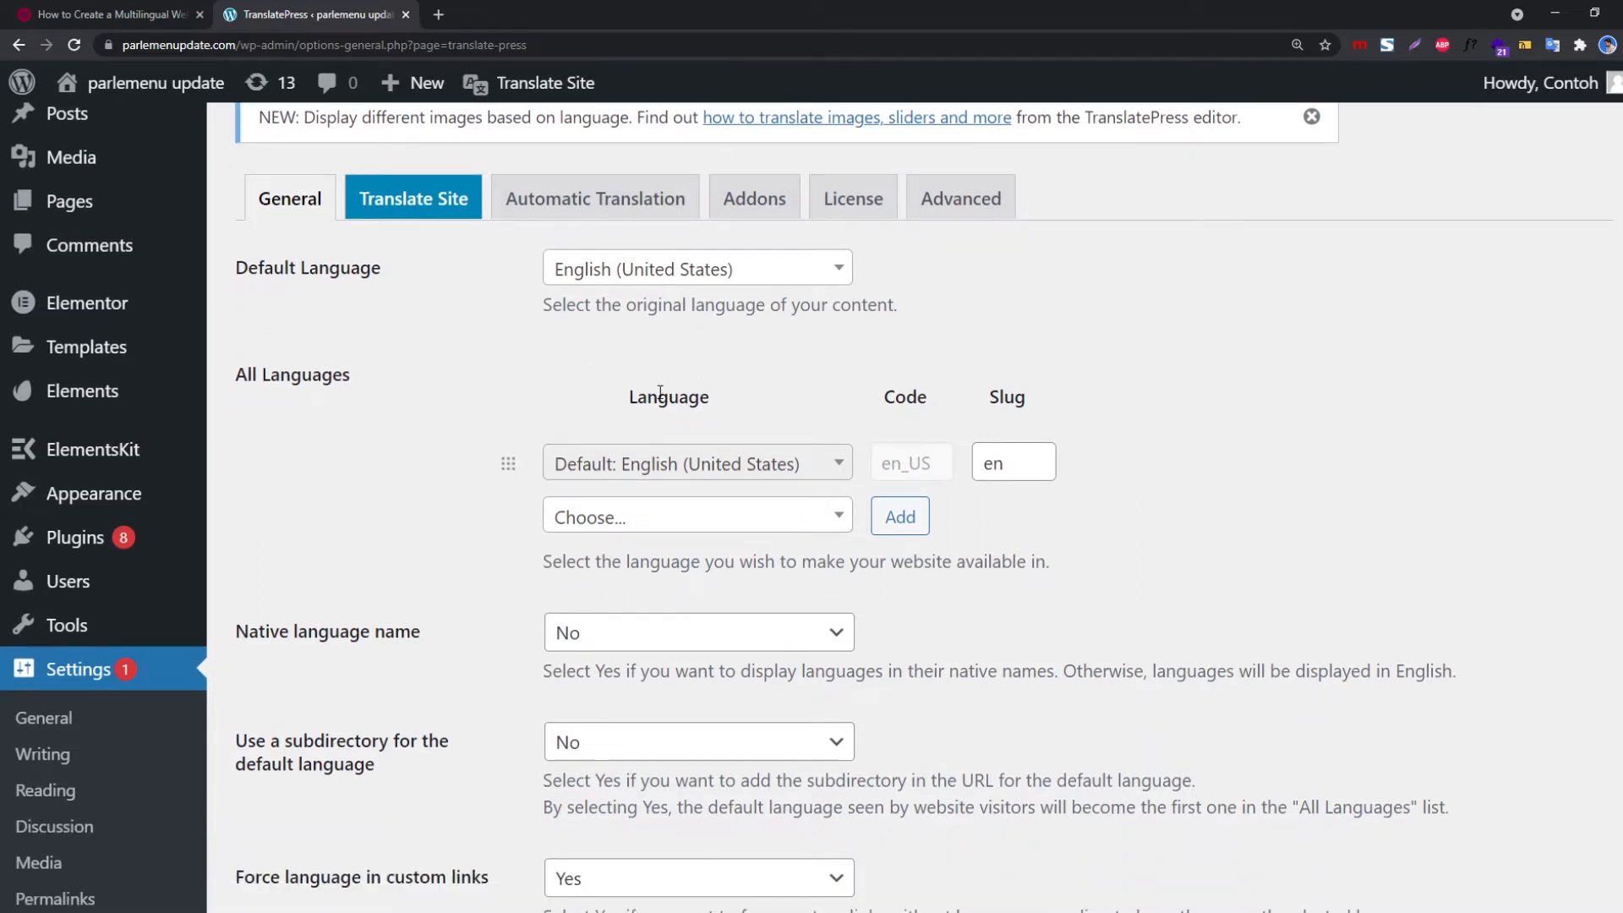
click(792, 267)
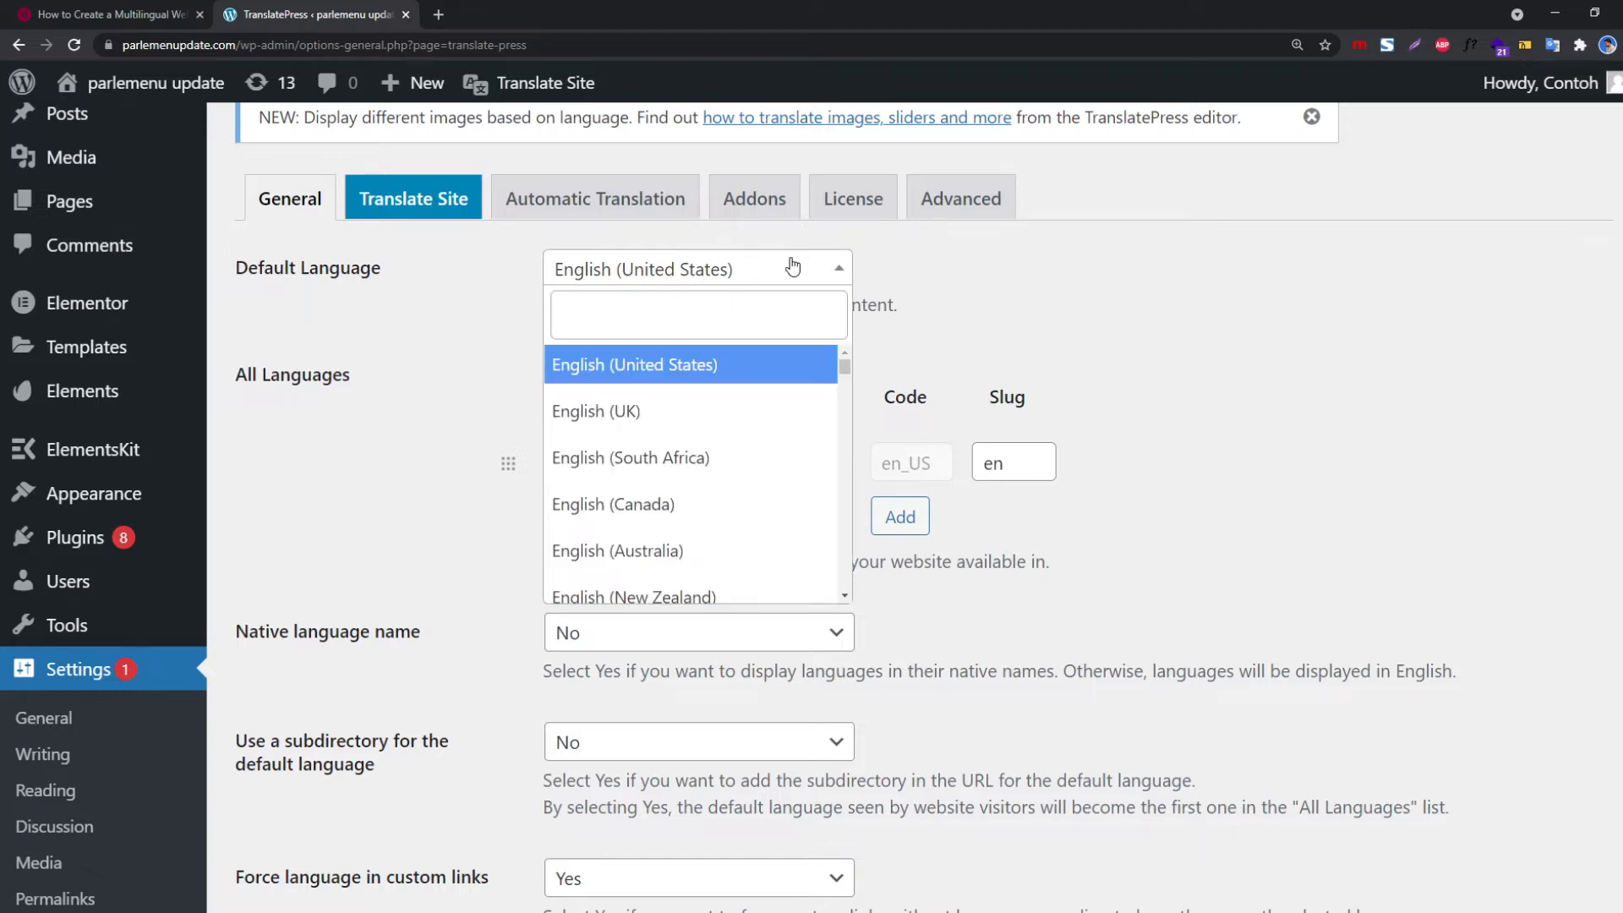
click(689, 379)
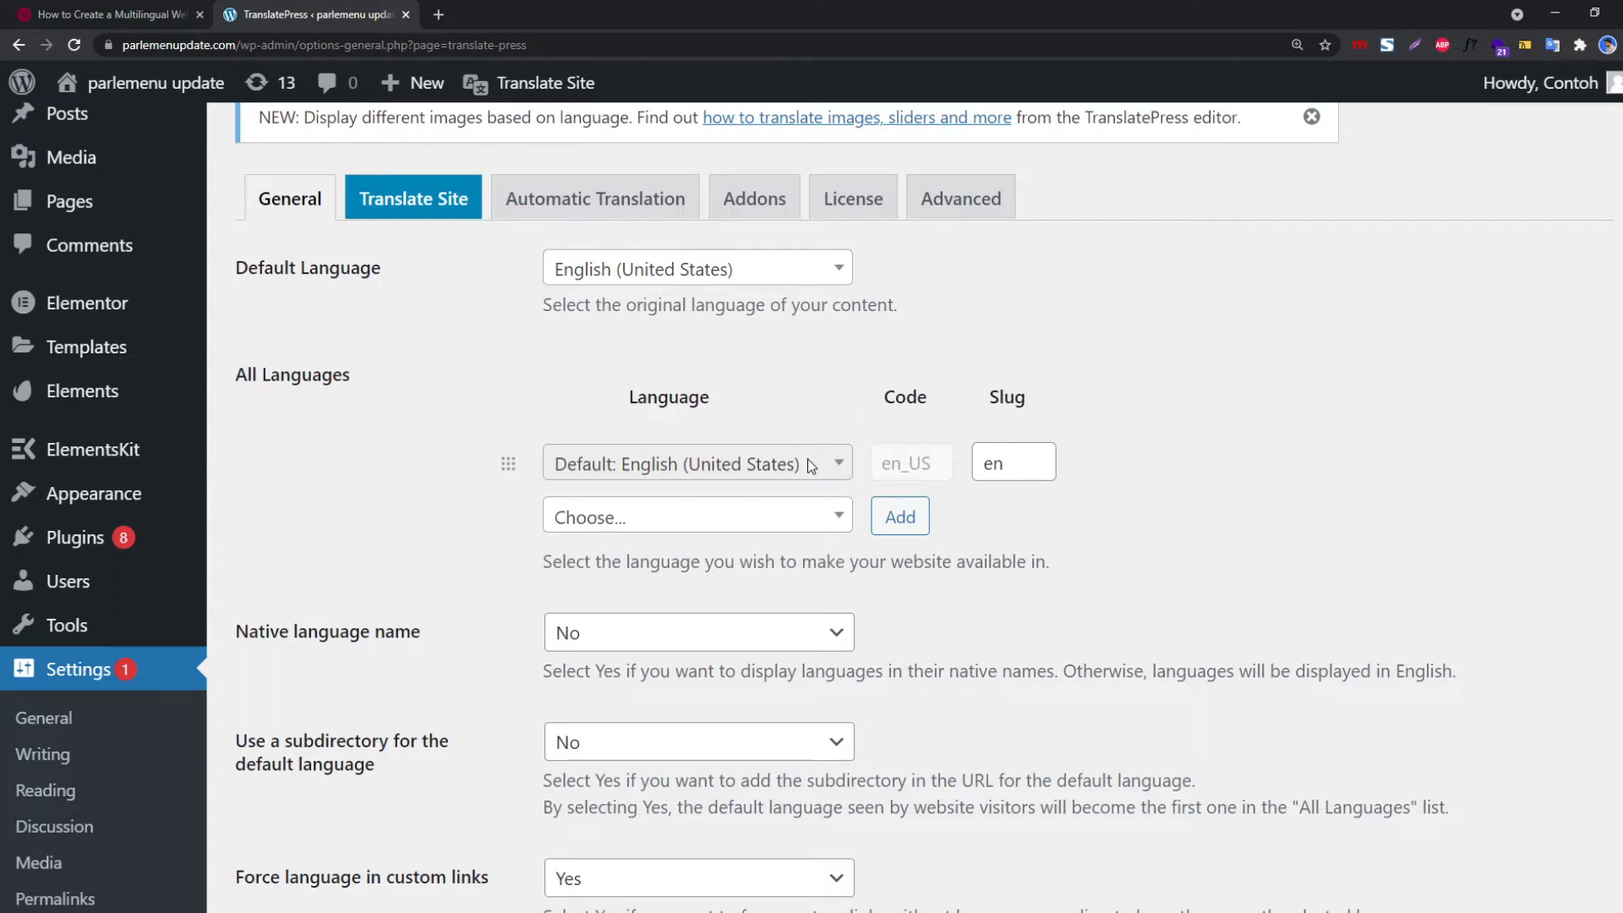
Add Indonesian to the languages the website is available in
click(824, 519)
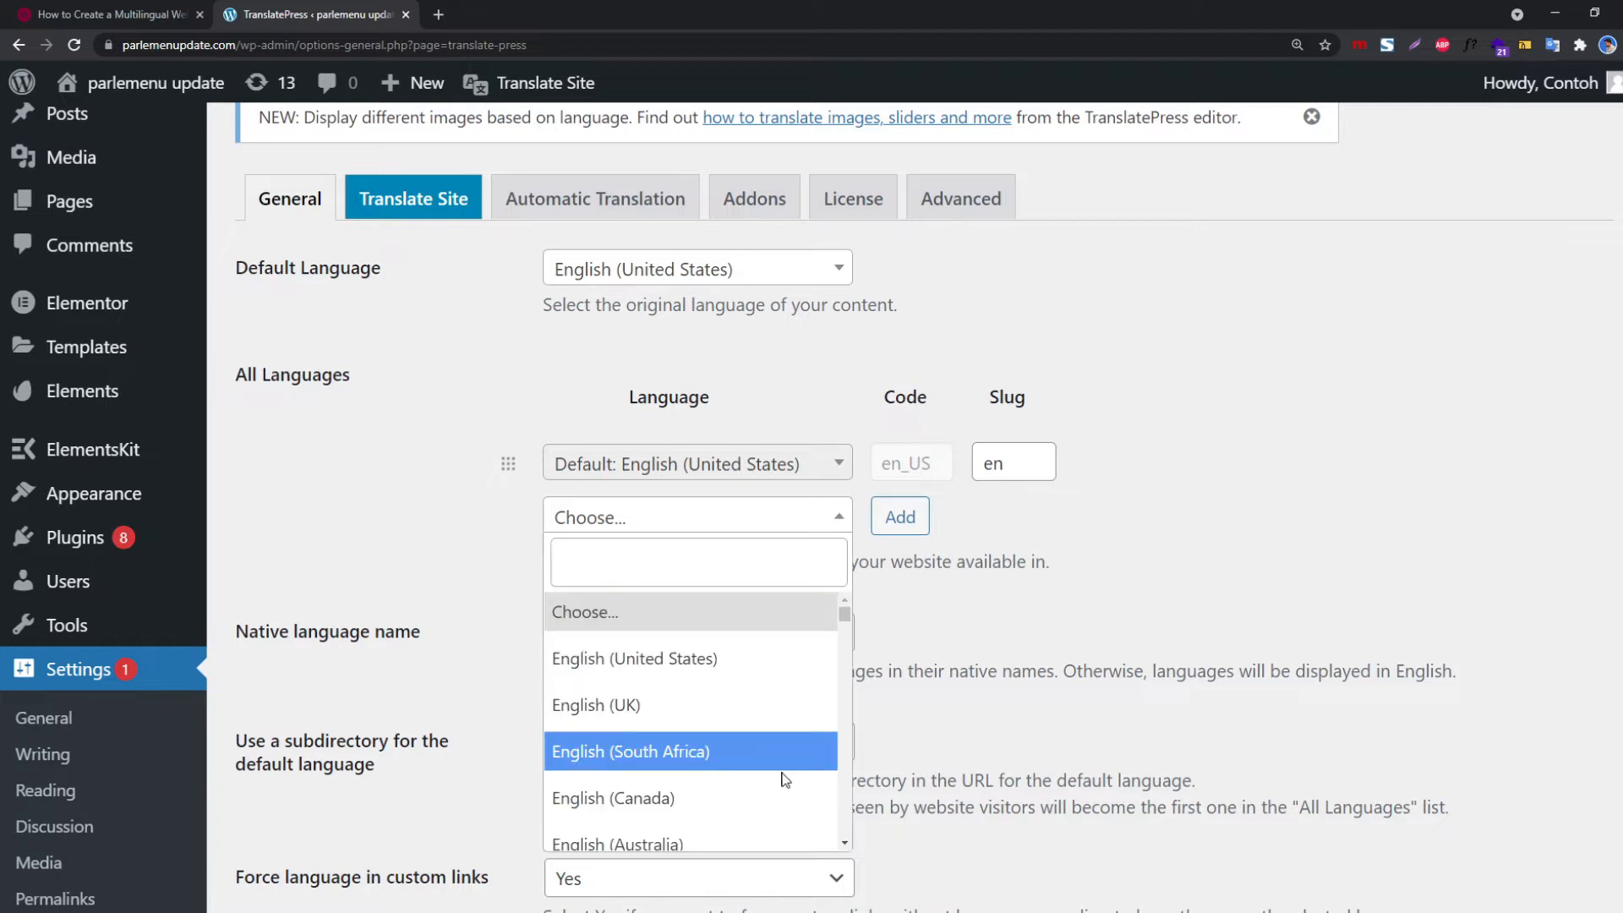
click(629, 570)
text(in)
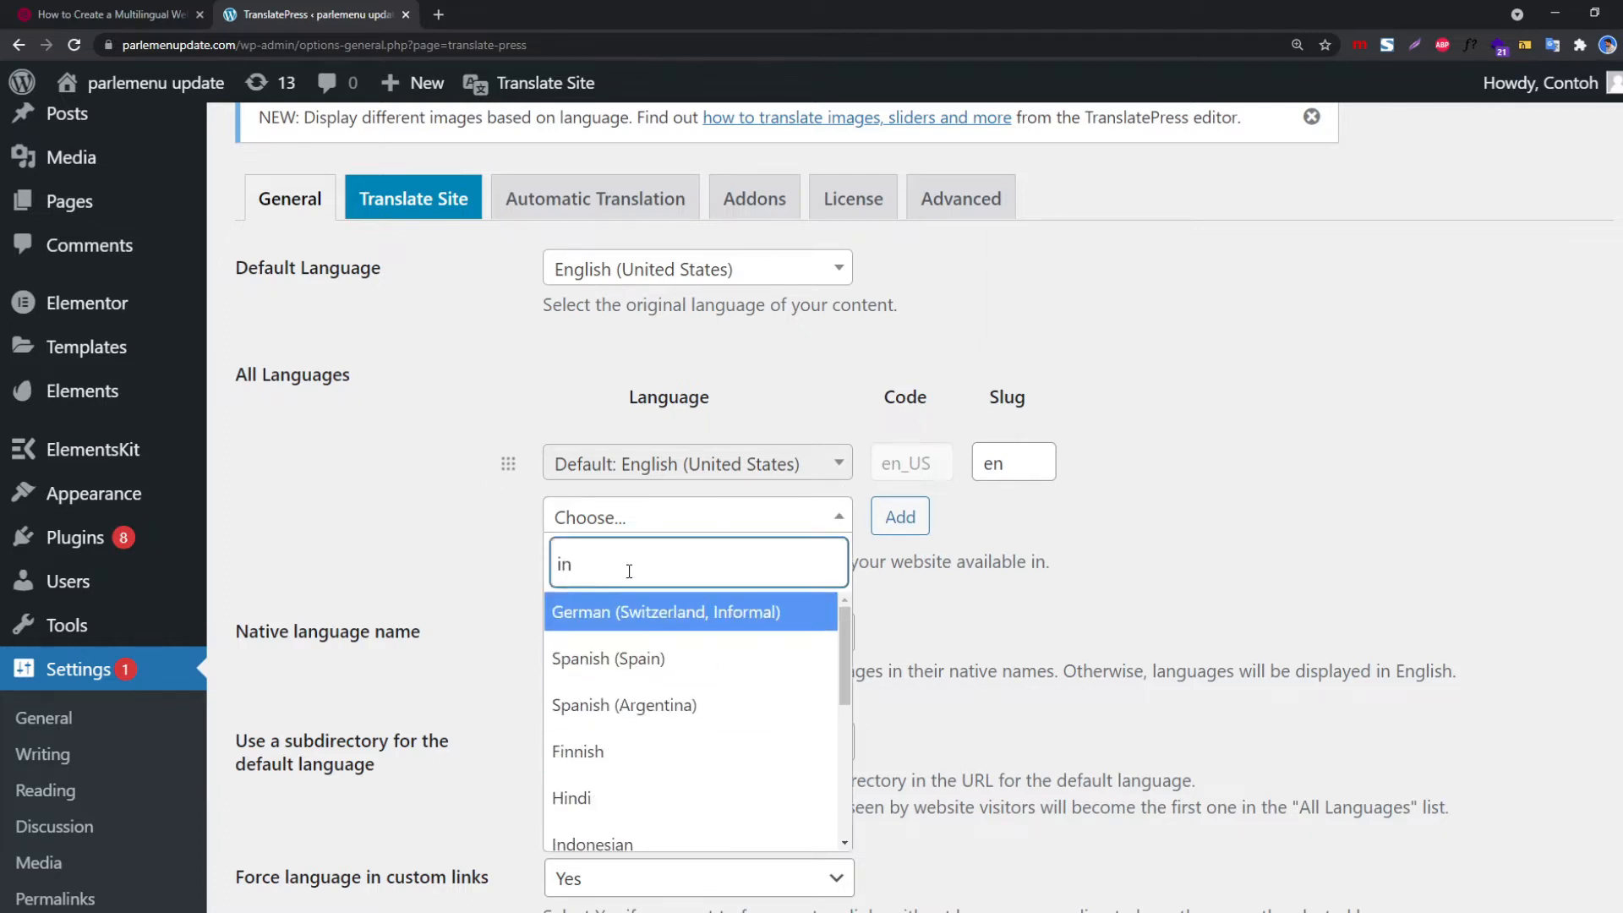
text(d)
click(642, 657)
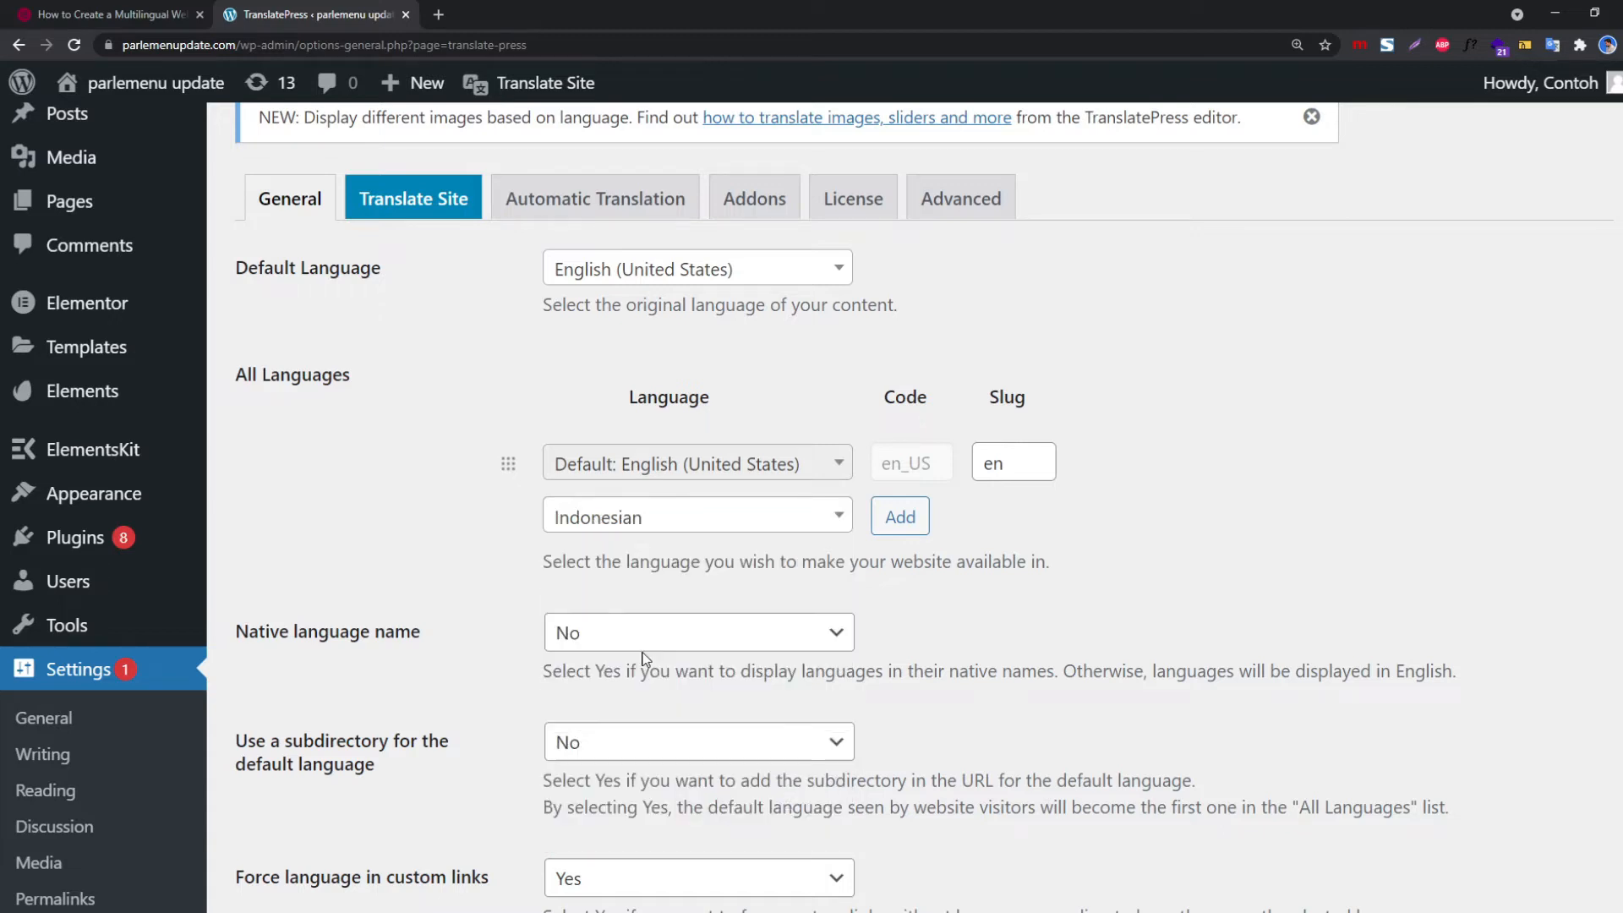
click(896, 518)
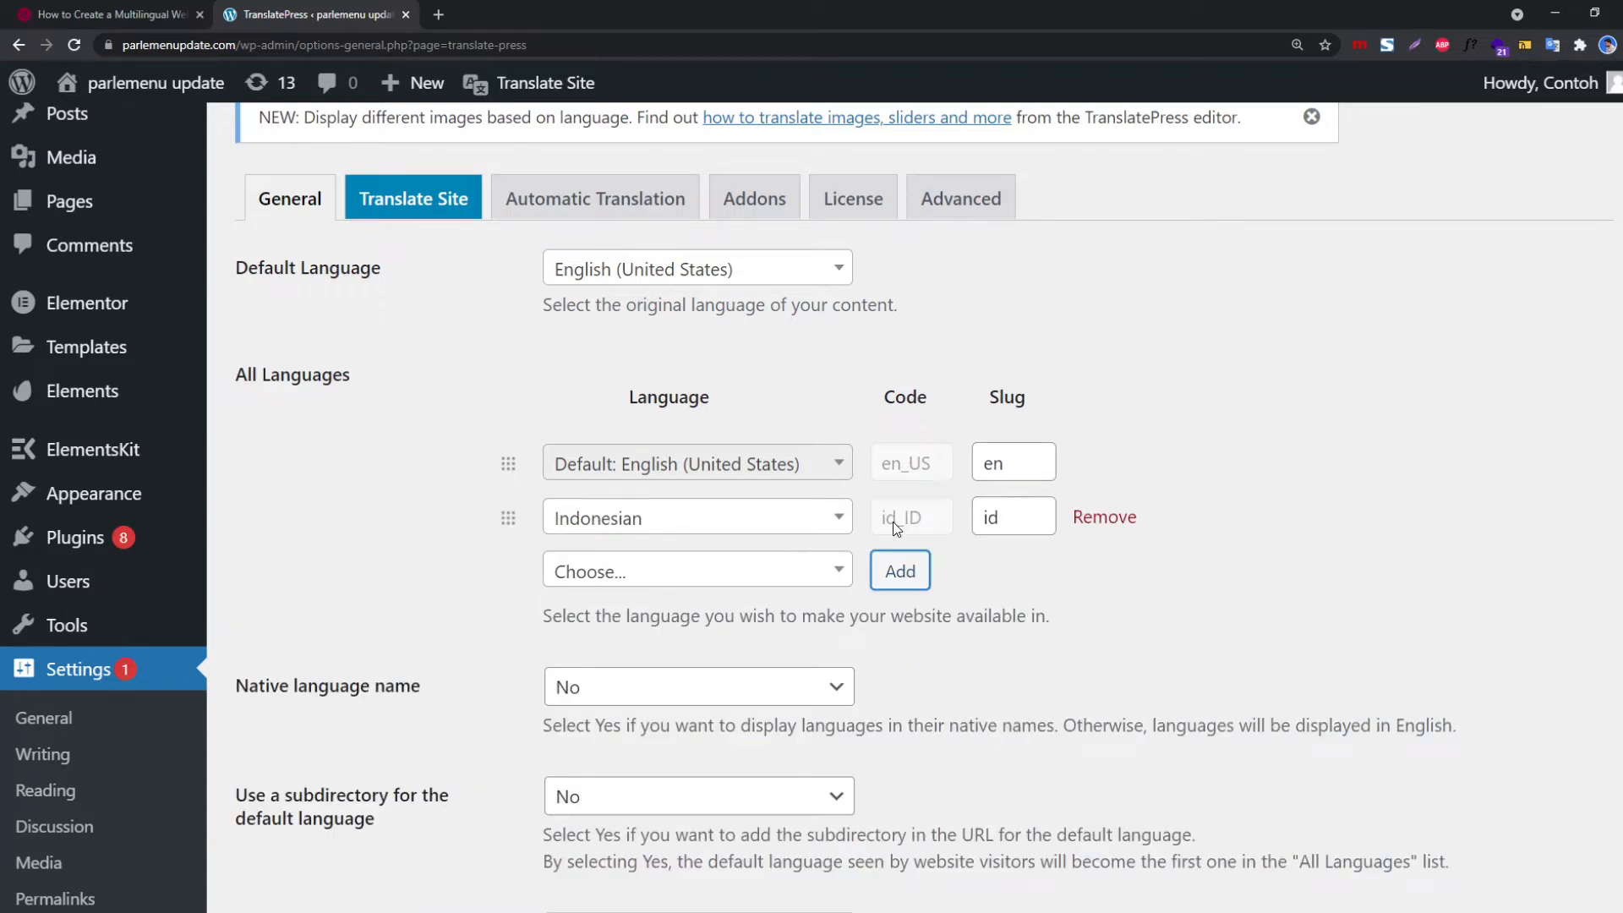
double_click(1024, 470)
click(999, 519)
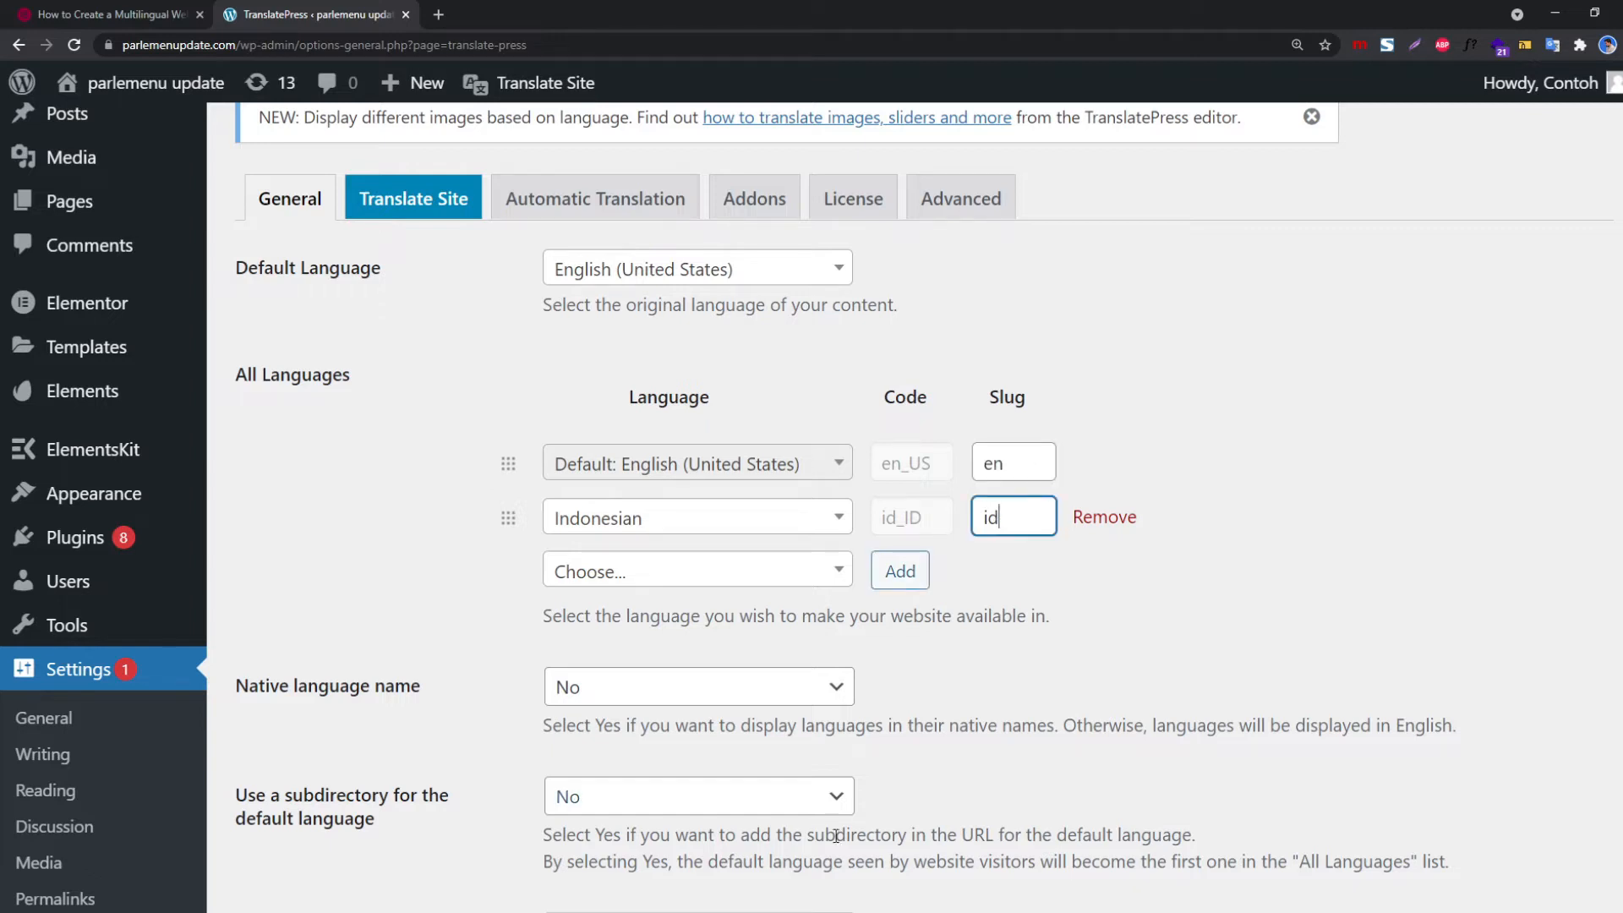
Write the example address domain.com/id in a new Notepad document, enlarge its text, and close it without saving
click(171, 907)
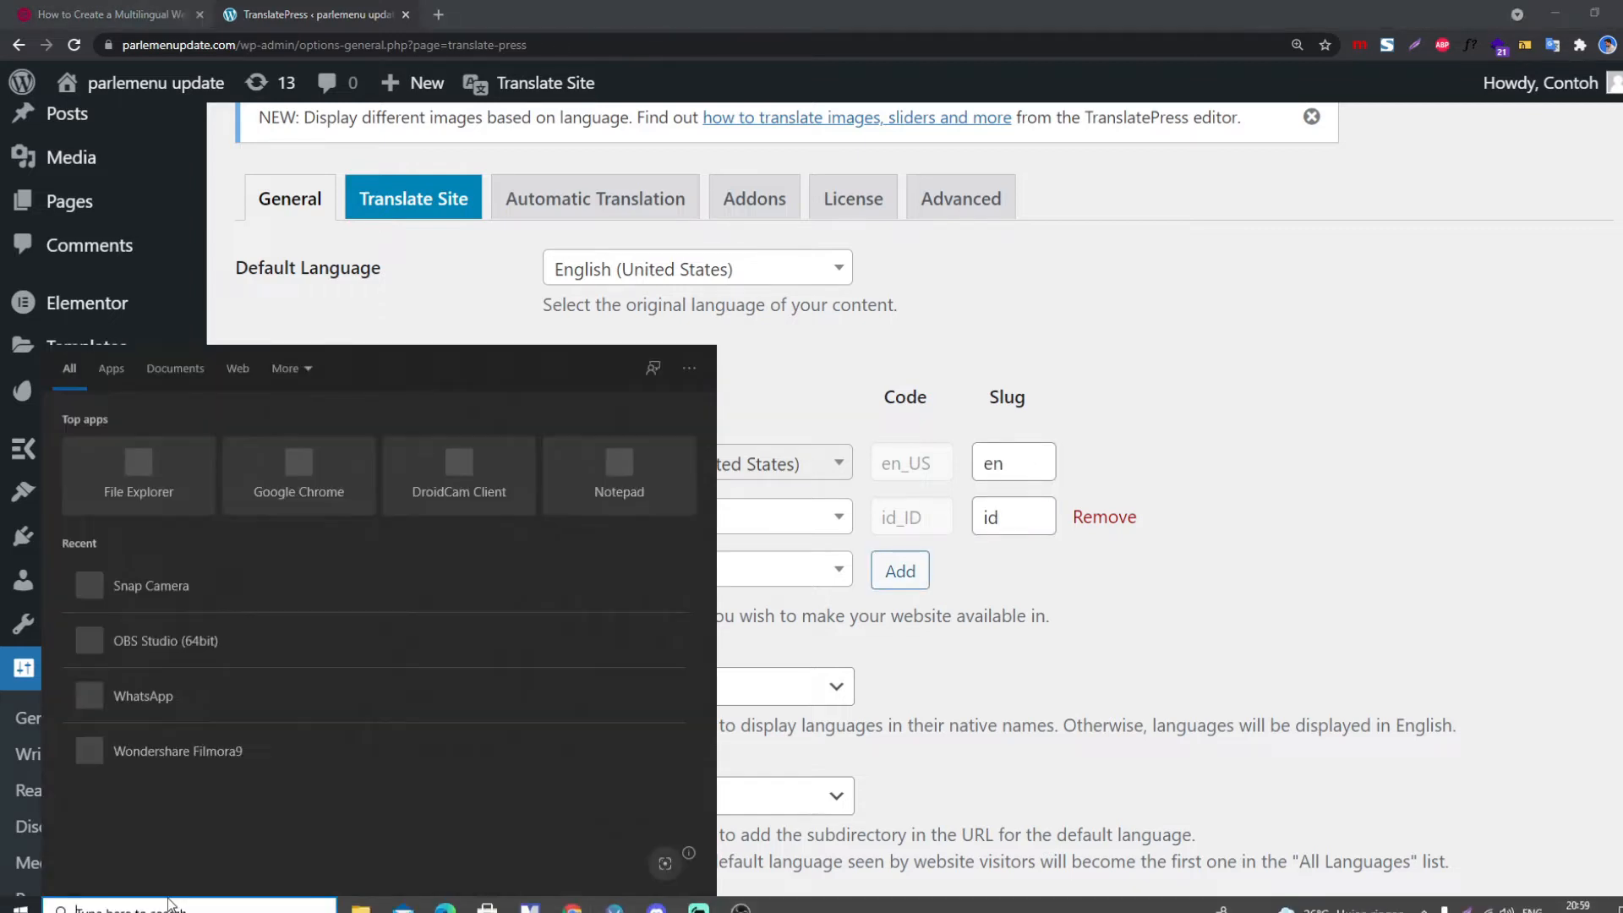
click(647, 471)
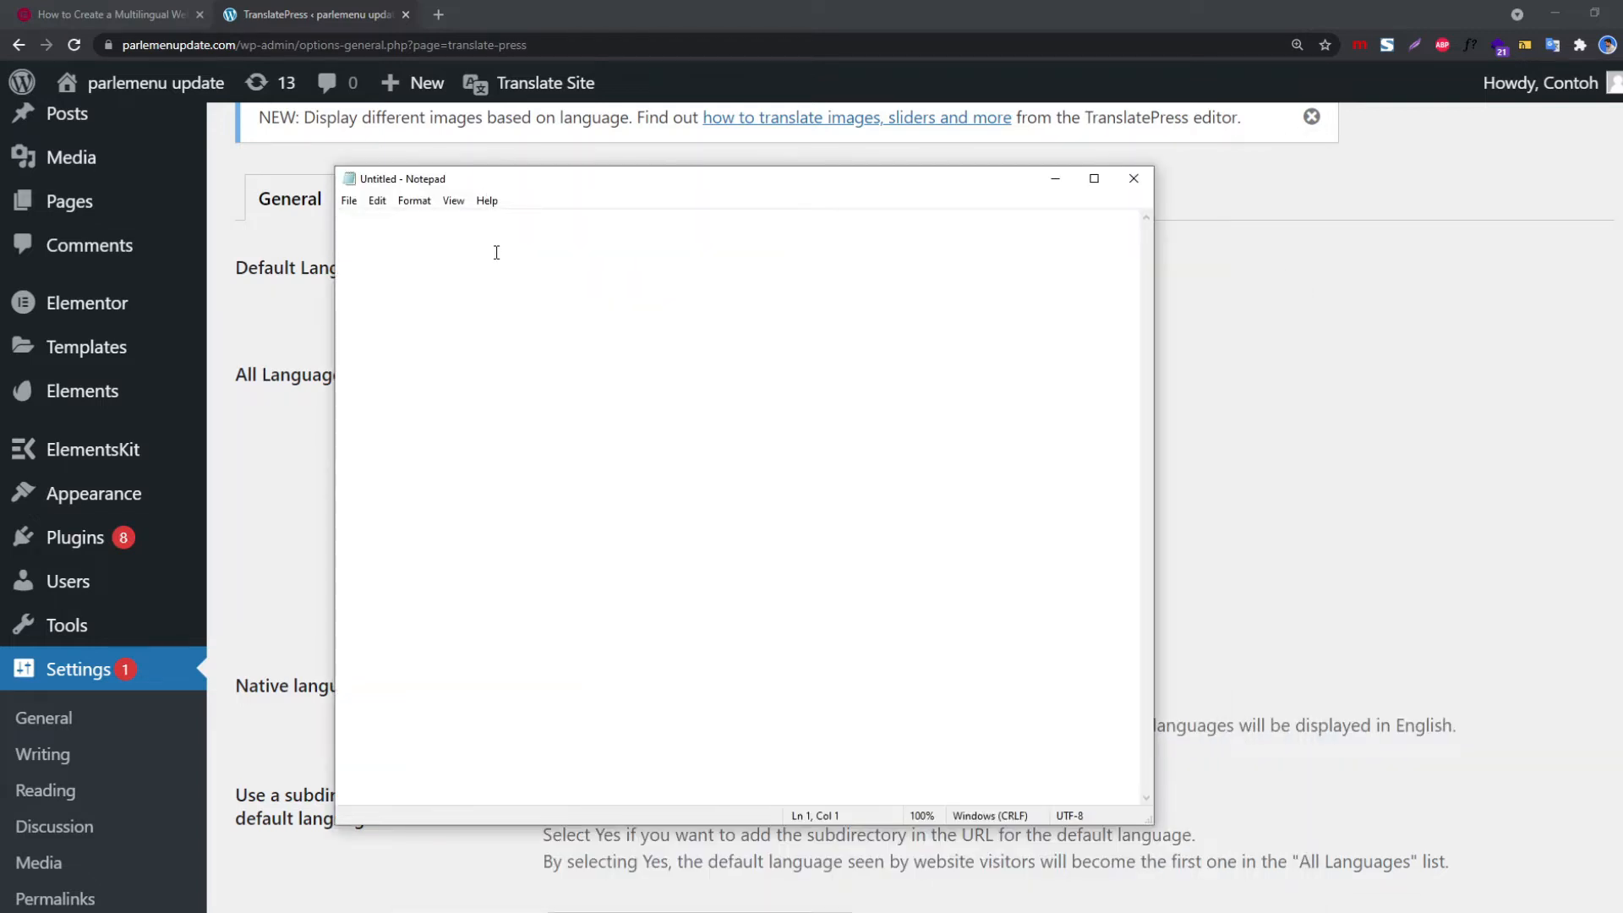
text(domain.com/)
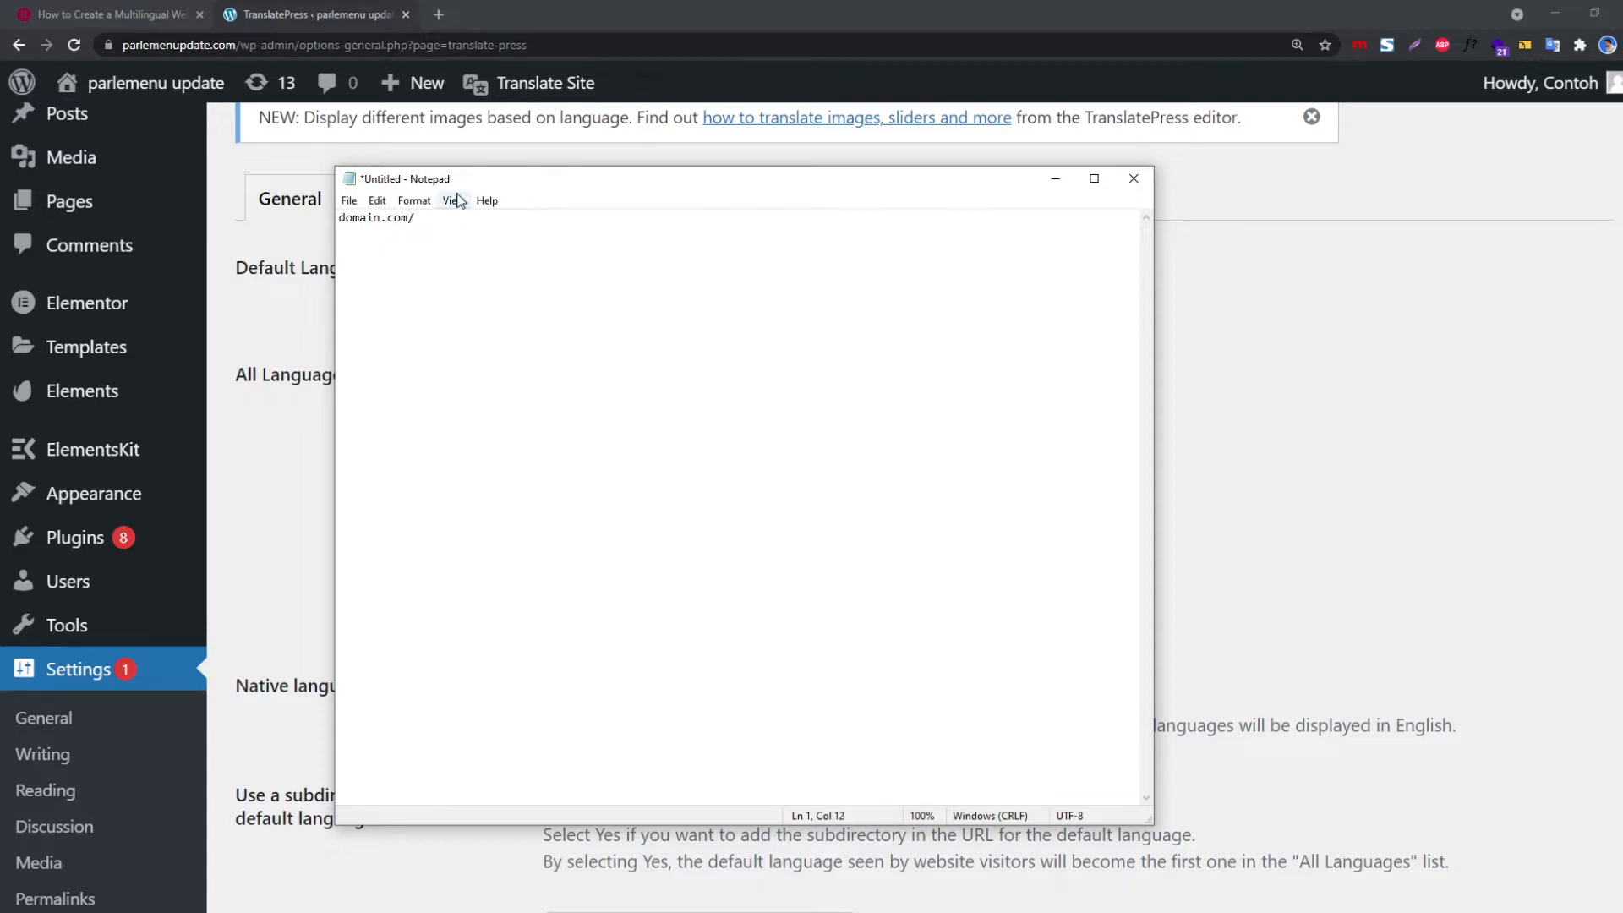
drag(671, 179, 697, 229)
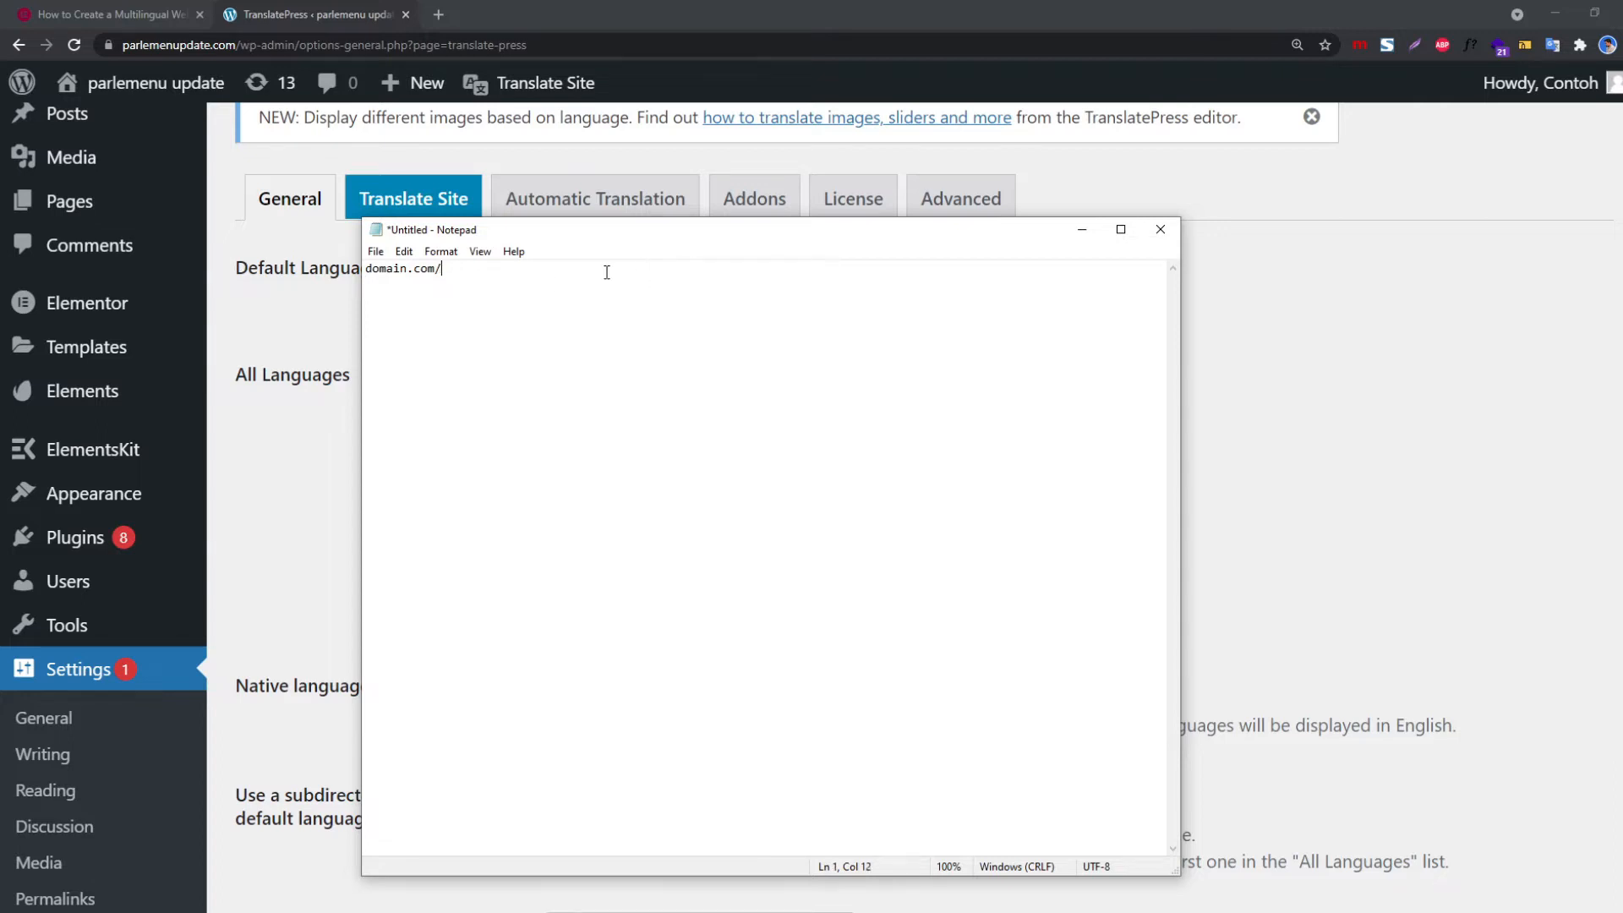
text(id)
scroll(993, 456, up, 20)
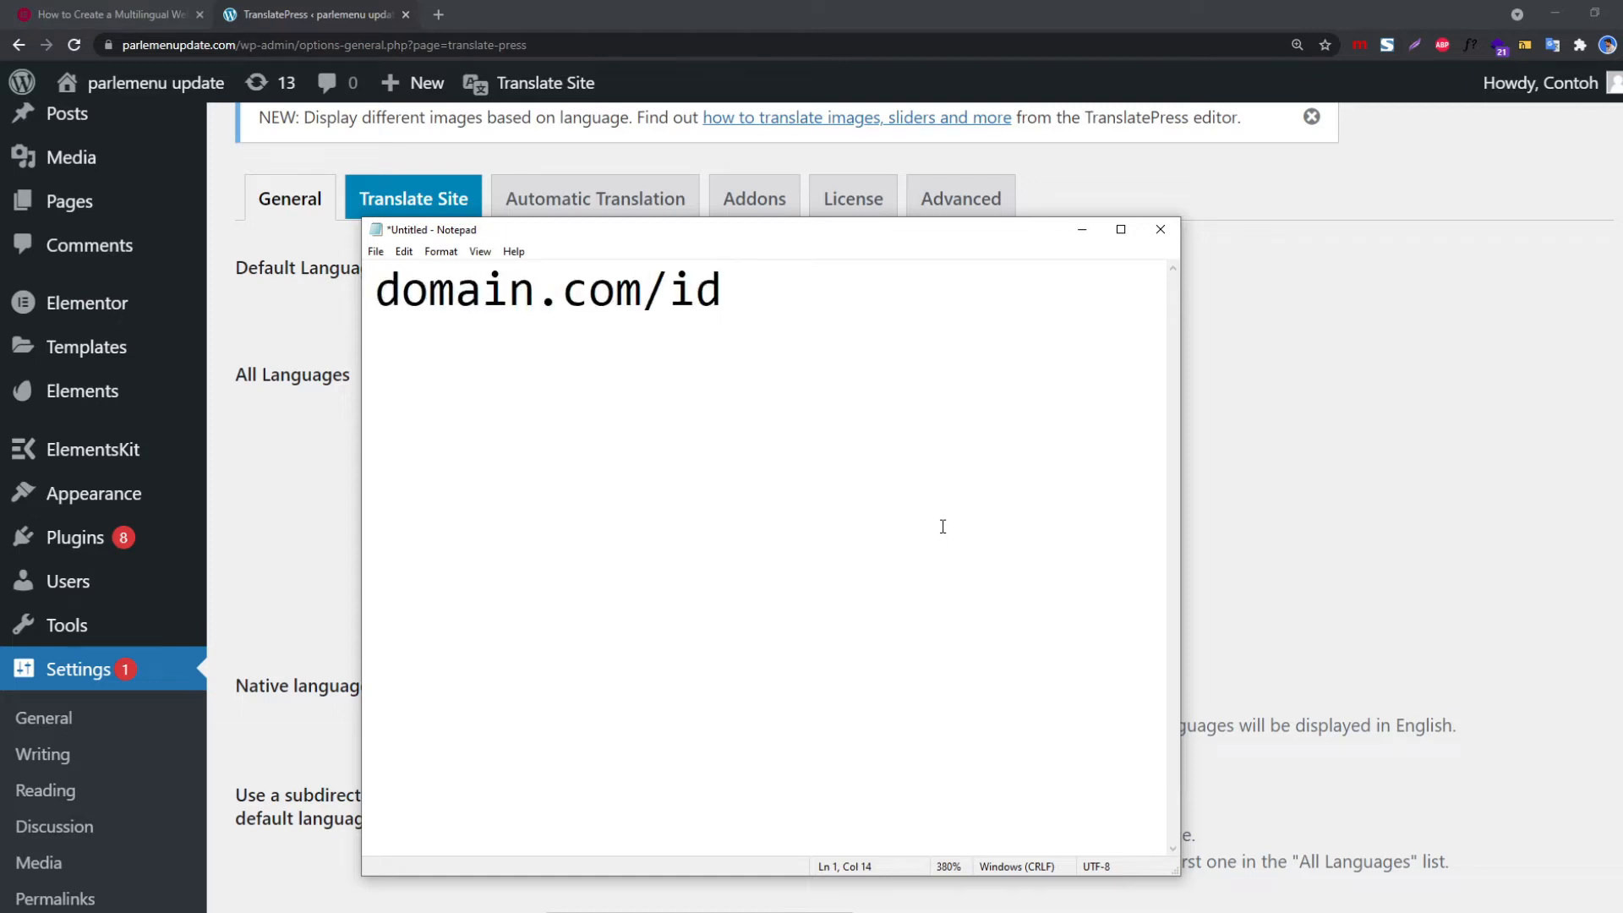
click(1160, 229)
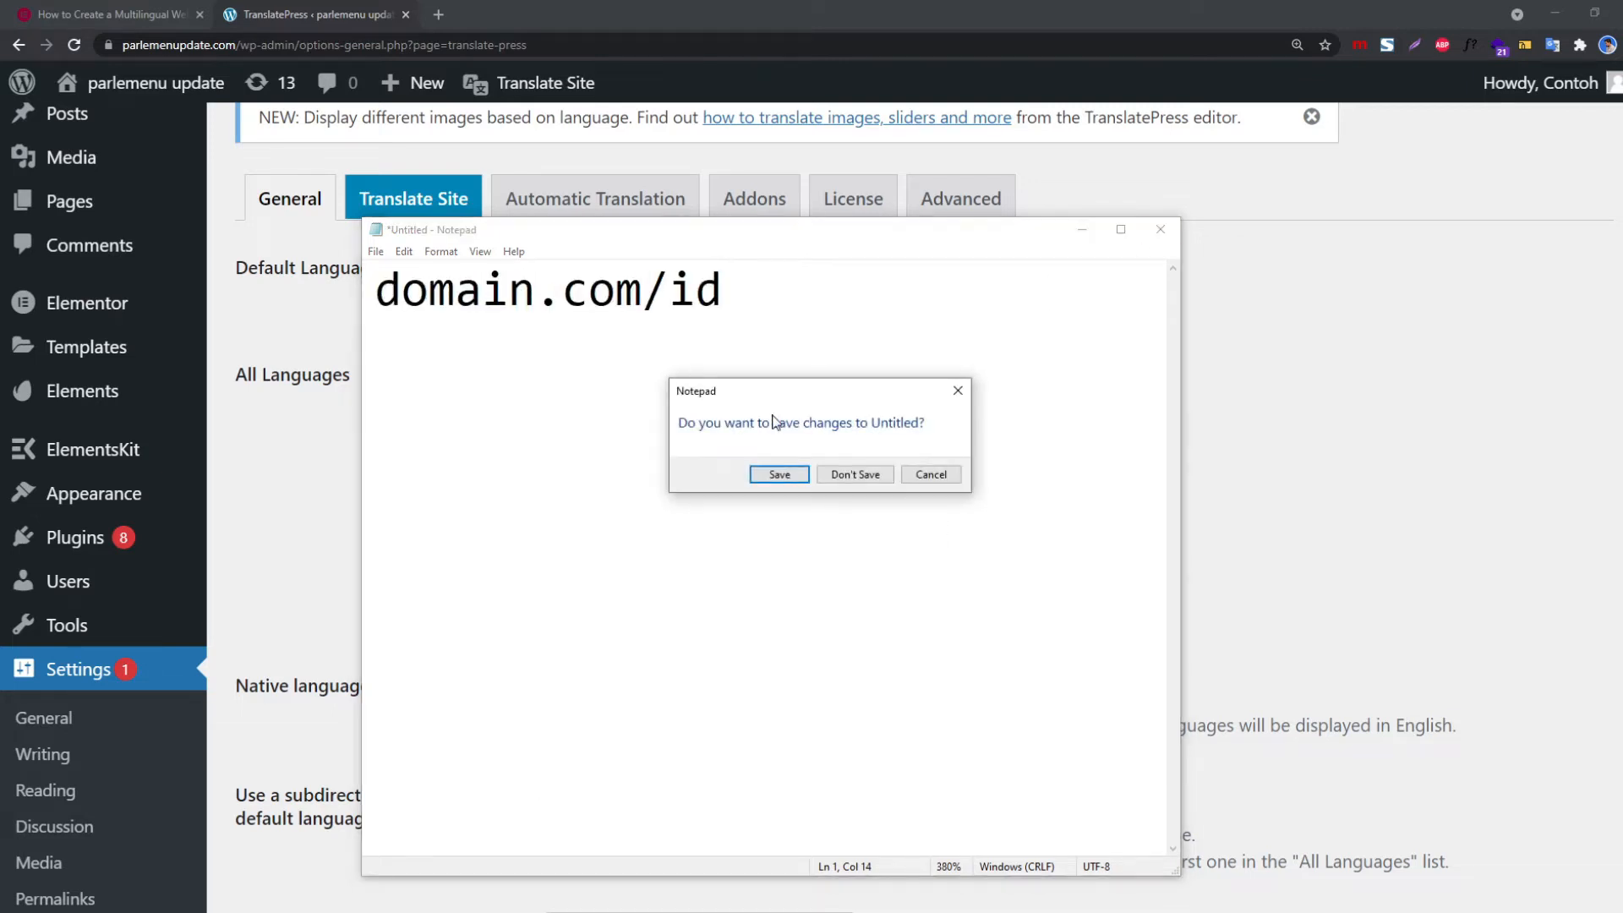
click(855, 474)
Try the Native language name option with Yes and set it back to No
scroll(736, 597, down, 1)
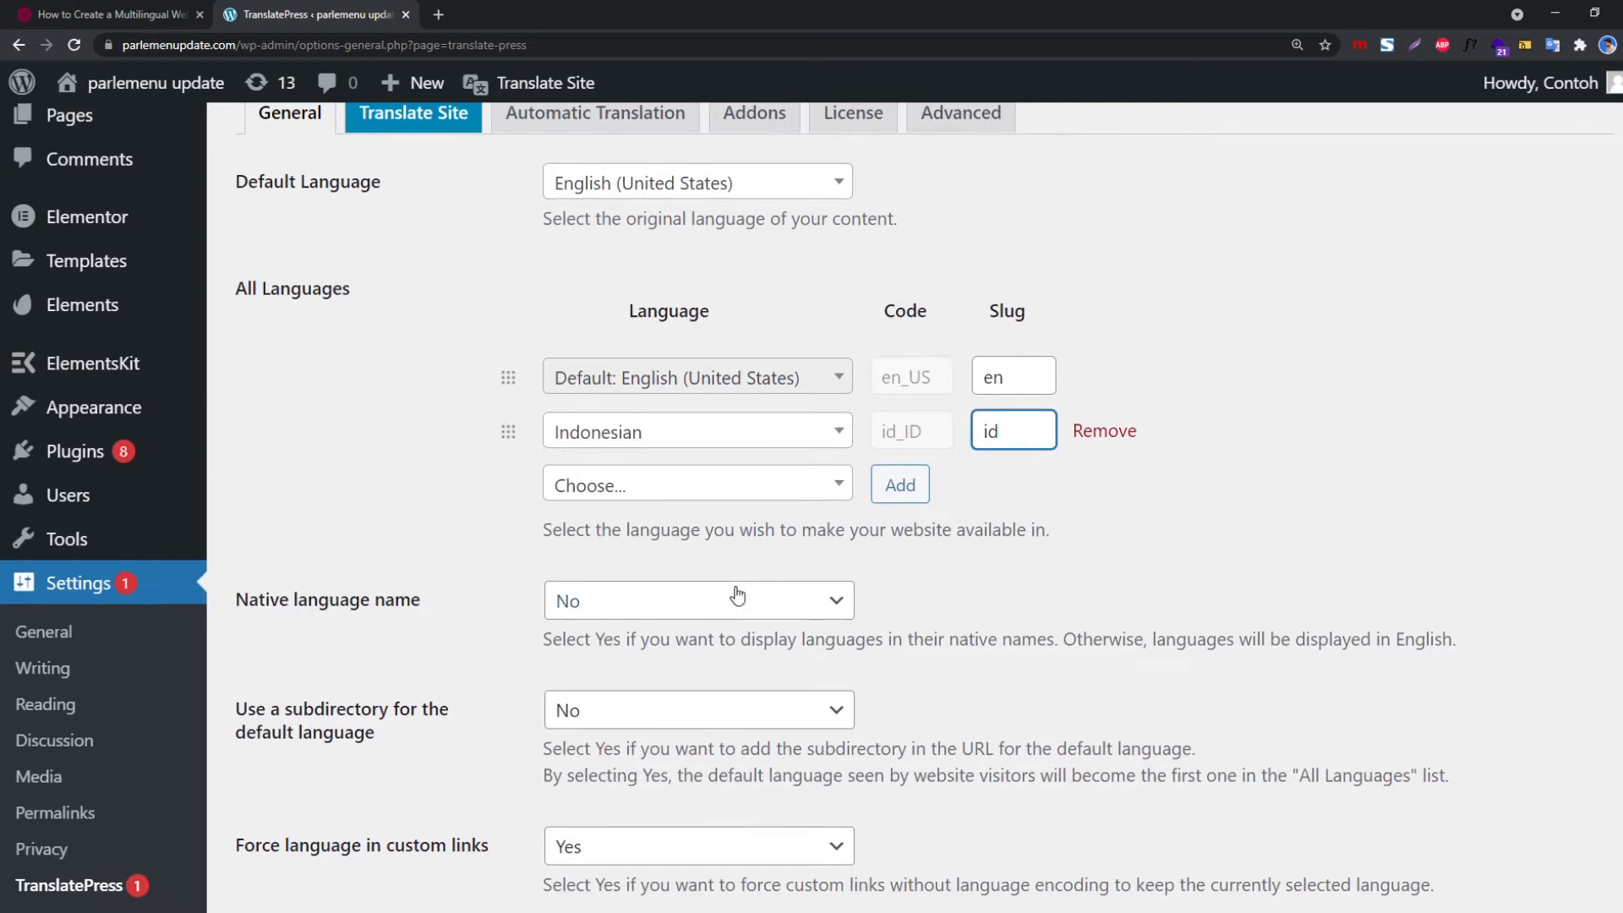
click(673, 617)
click(677, 662)
click(676, 603)
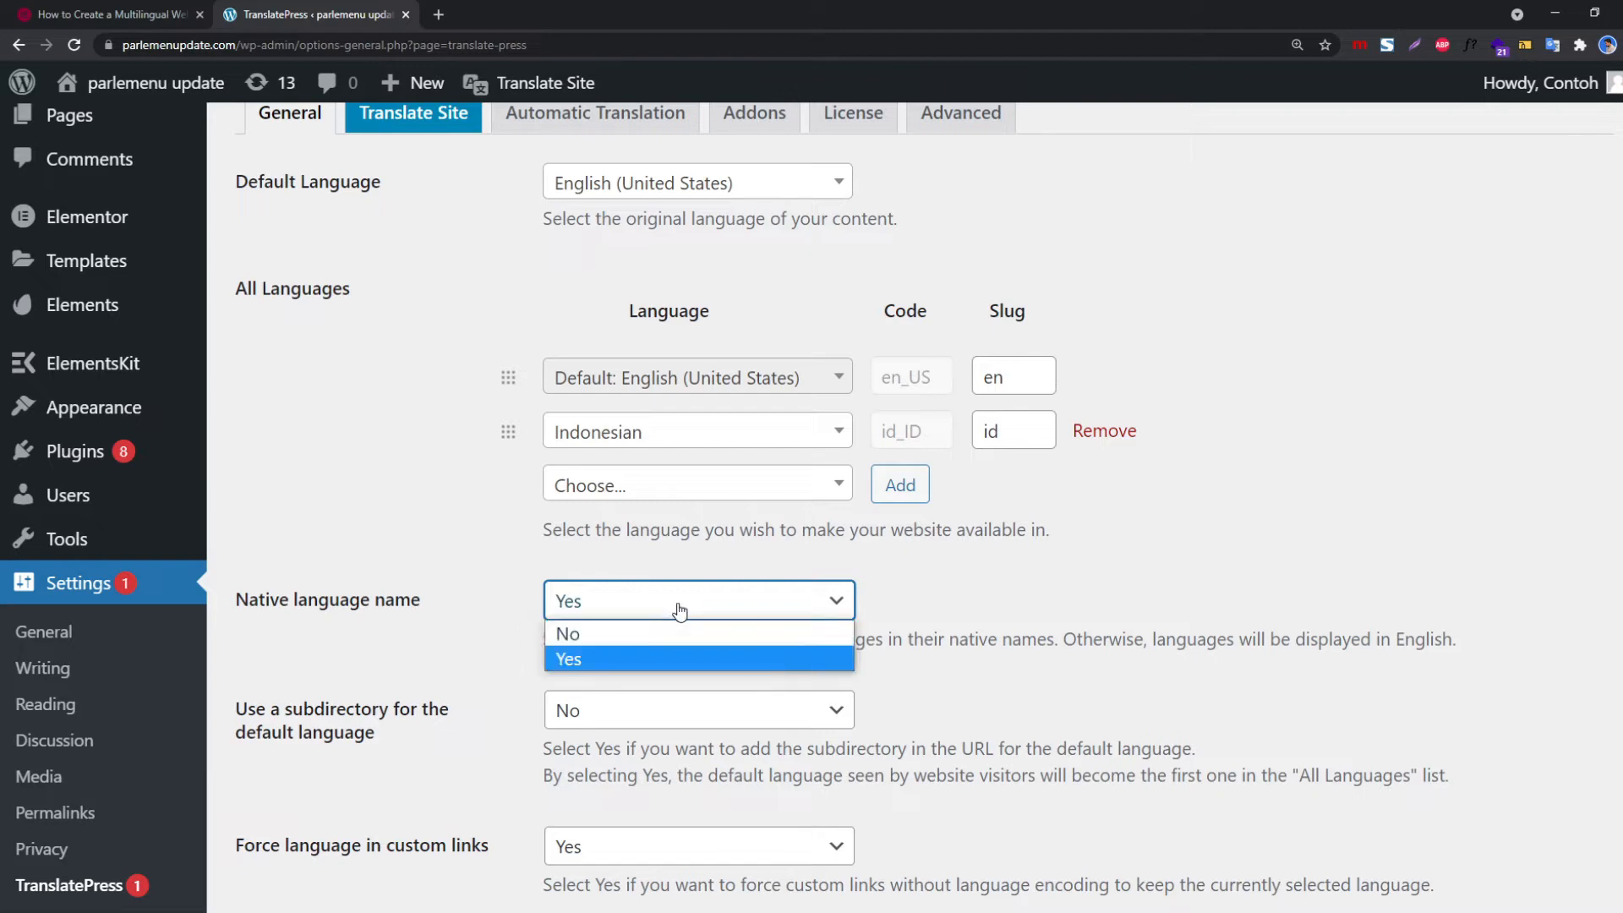
click(676, 631)
Review the language switcher options and save the changes to the TranslatePress general settings
scroll(689, 668, down, 5)
scroll(702, 688, down, 3)
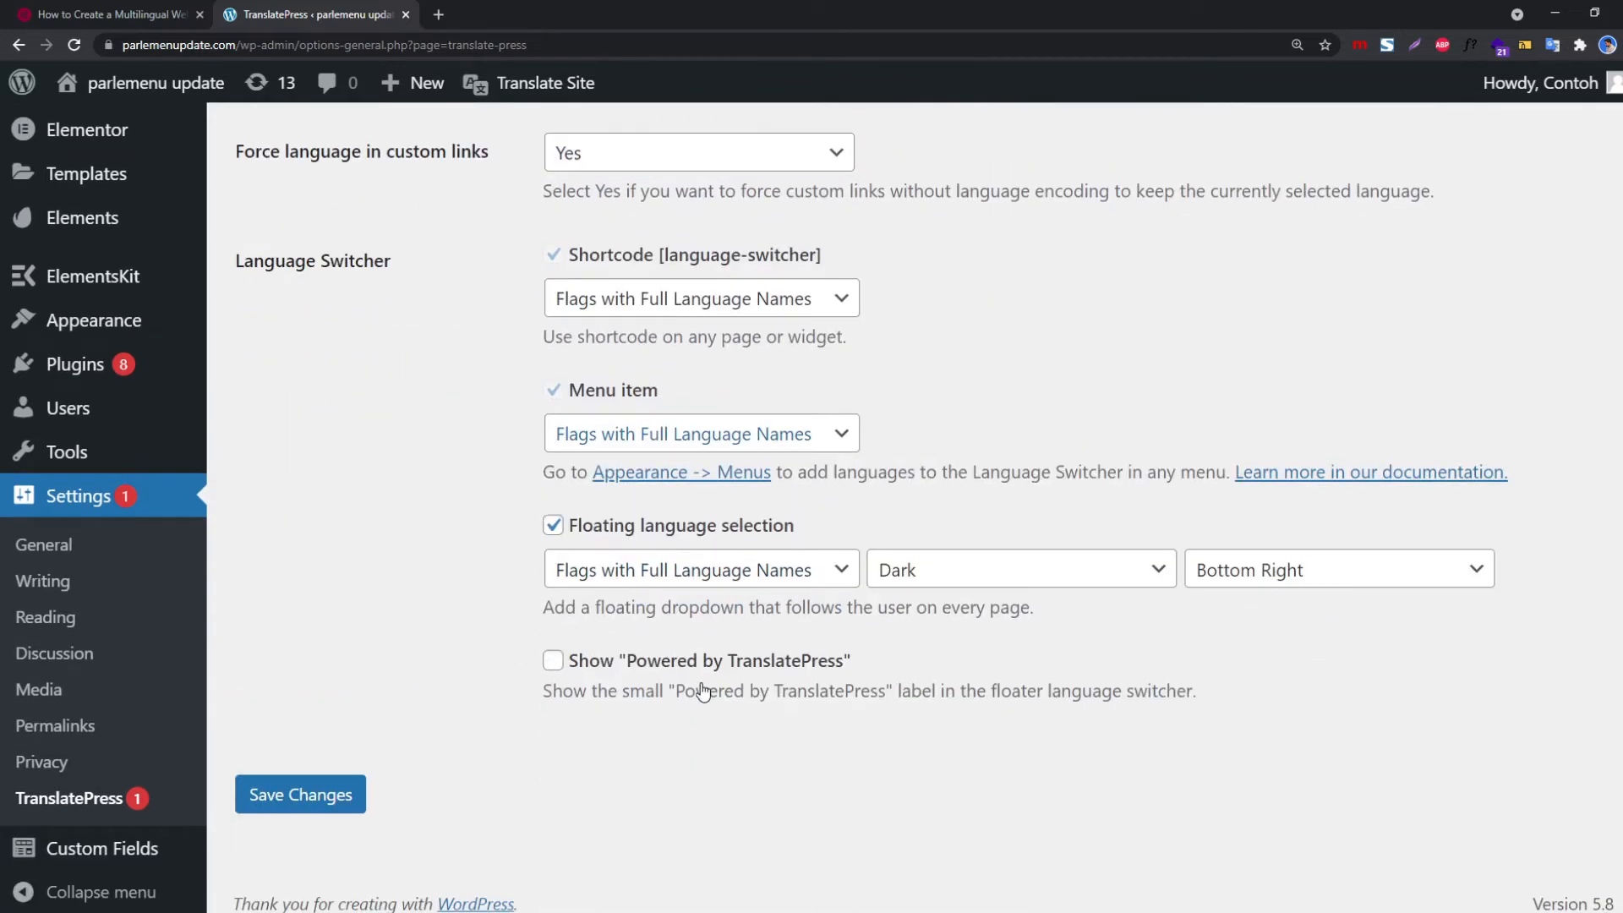
scroll(700, 677, up, 10)
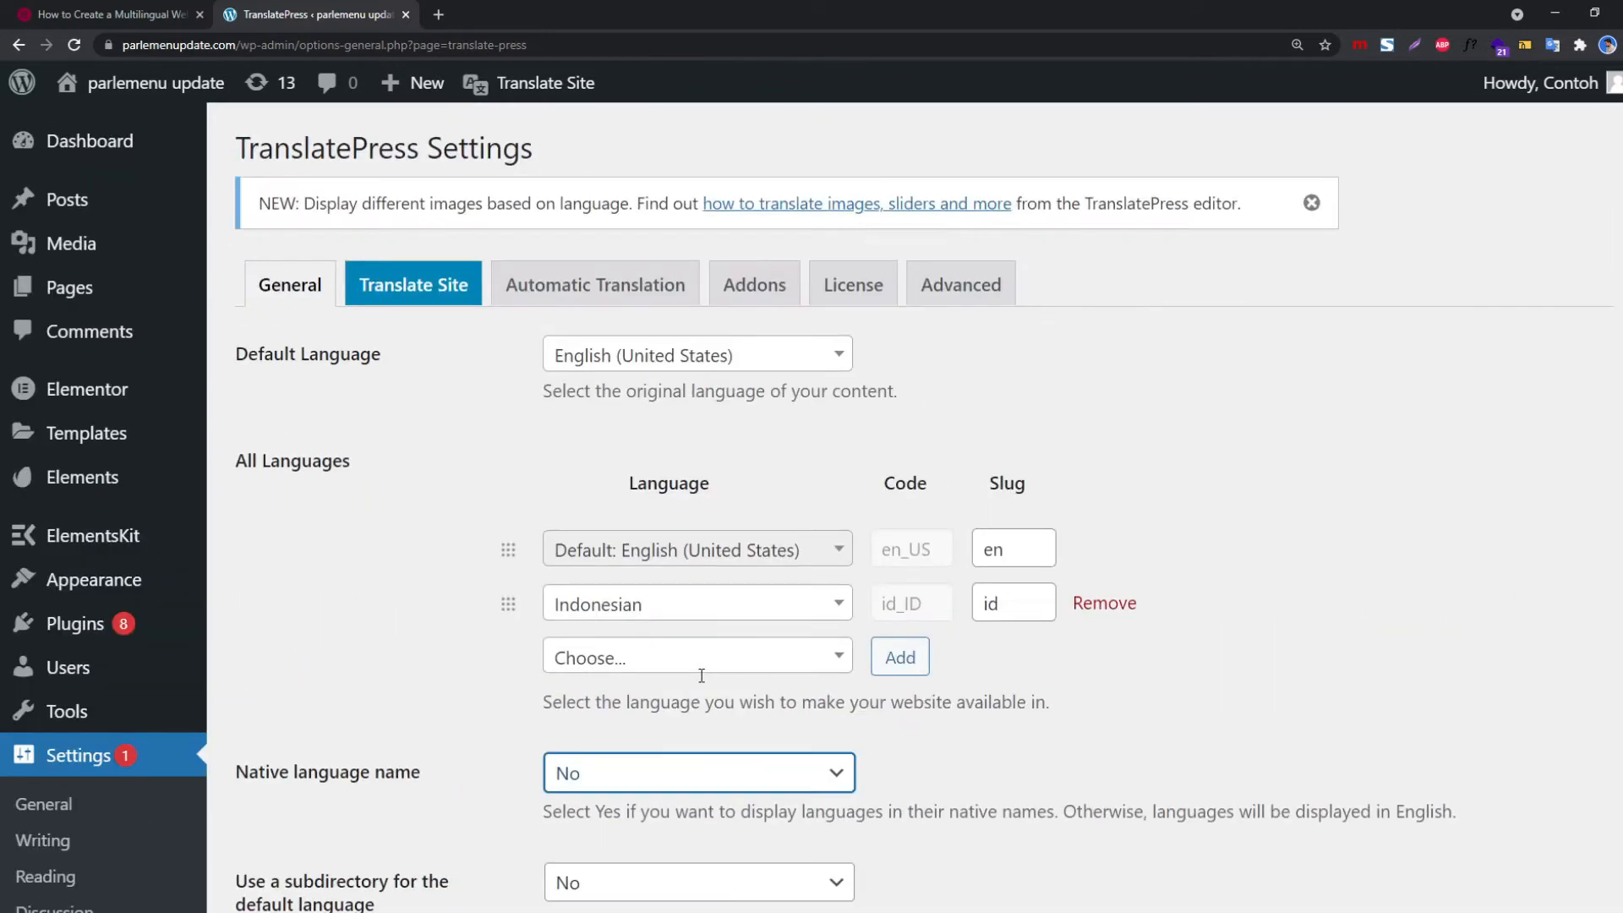
scroll(553, 634, down, 10)
click(330, 794)
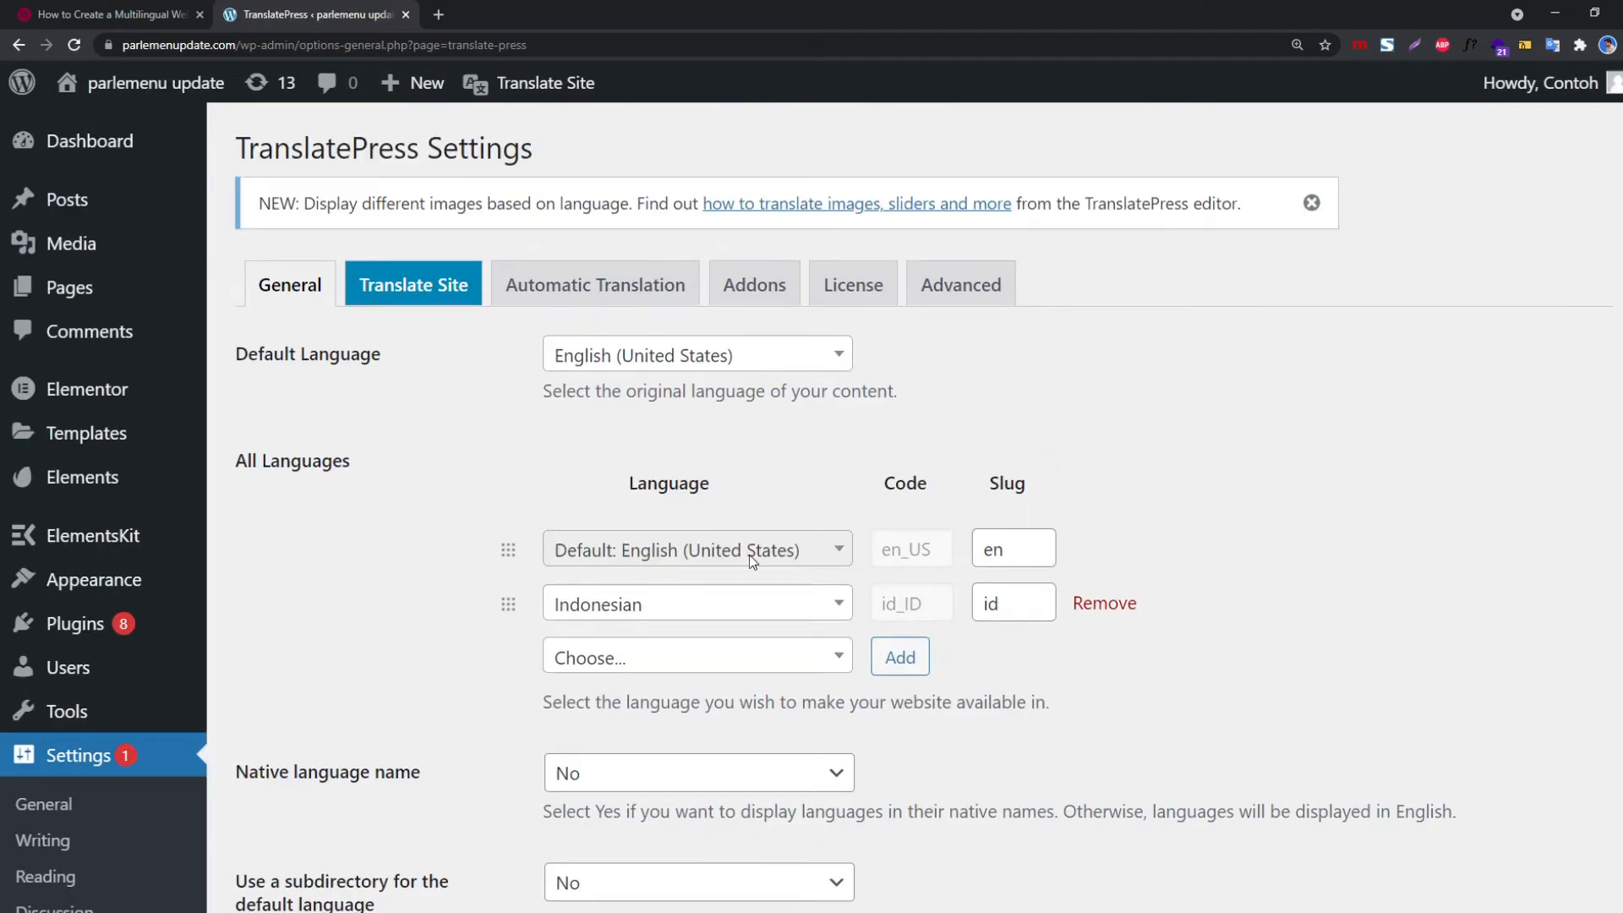
scroll(748, 555, down, 2)
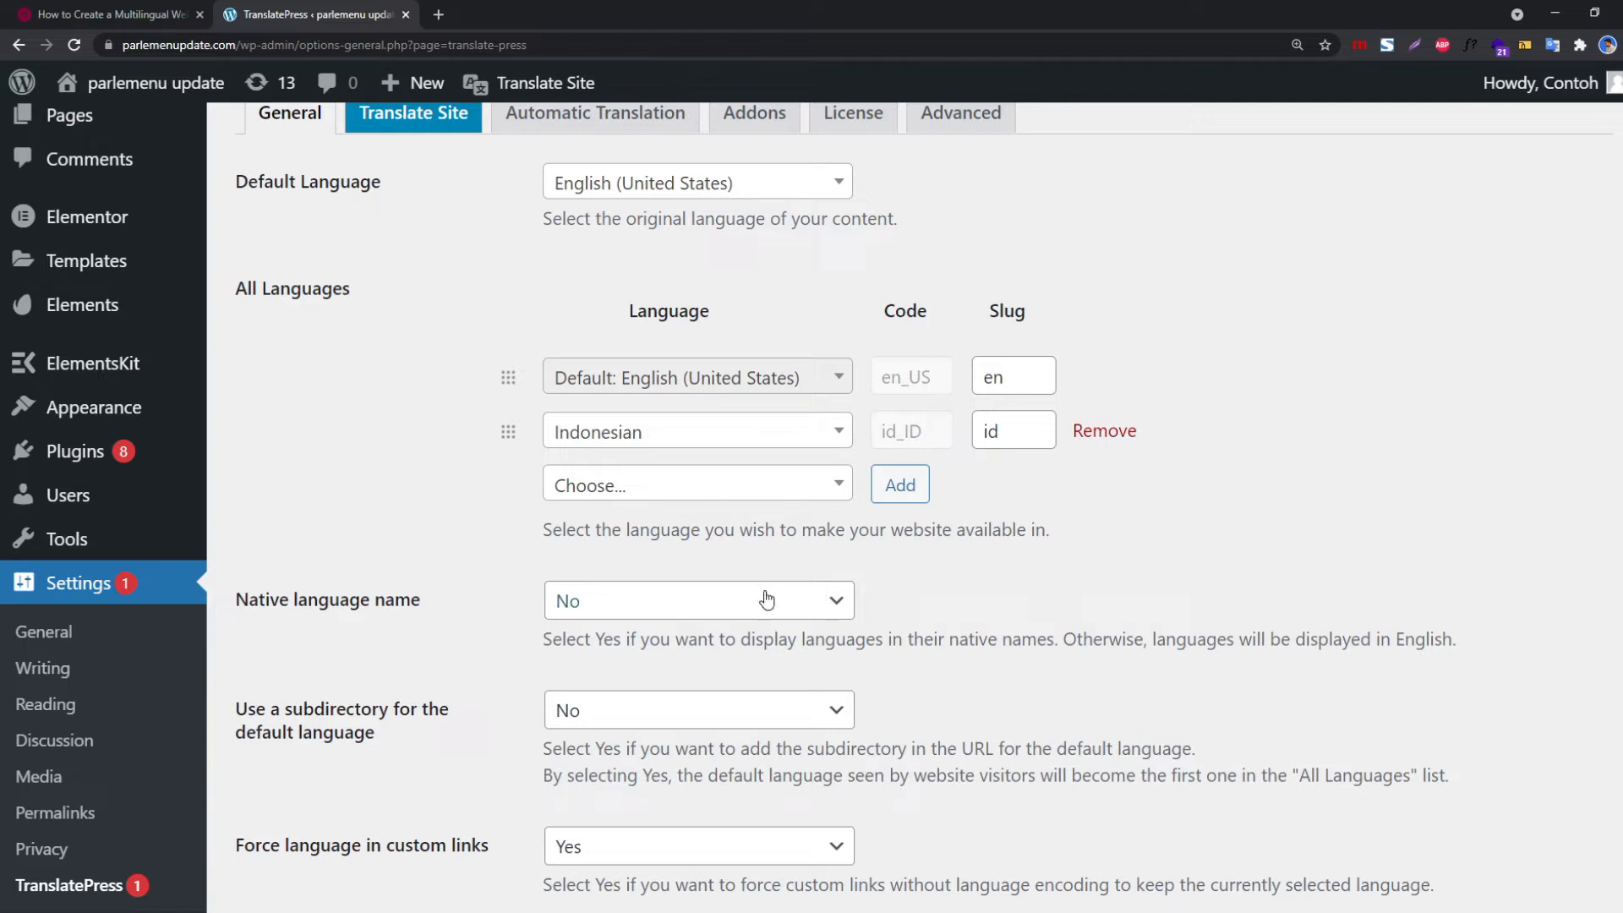
scroll(766, 599, up, 1)
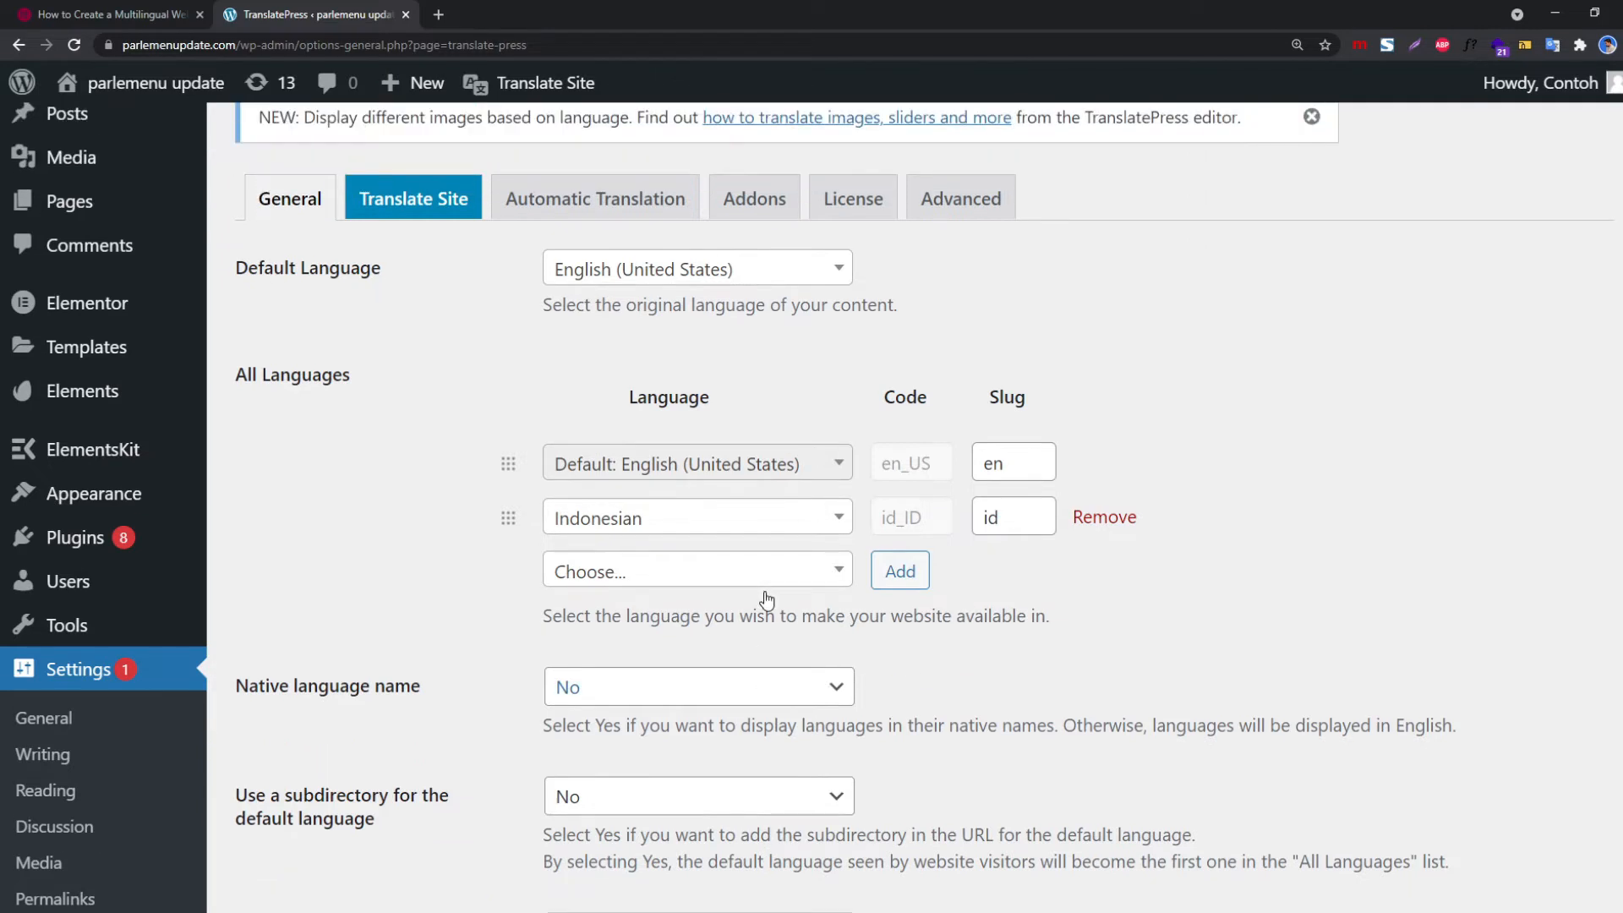
Try enabling TranslatePress automatic translation with Yes and review the translation engine, API key, crawler blocking and character limit options
click(600, 217)
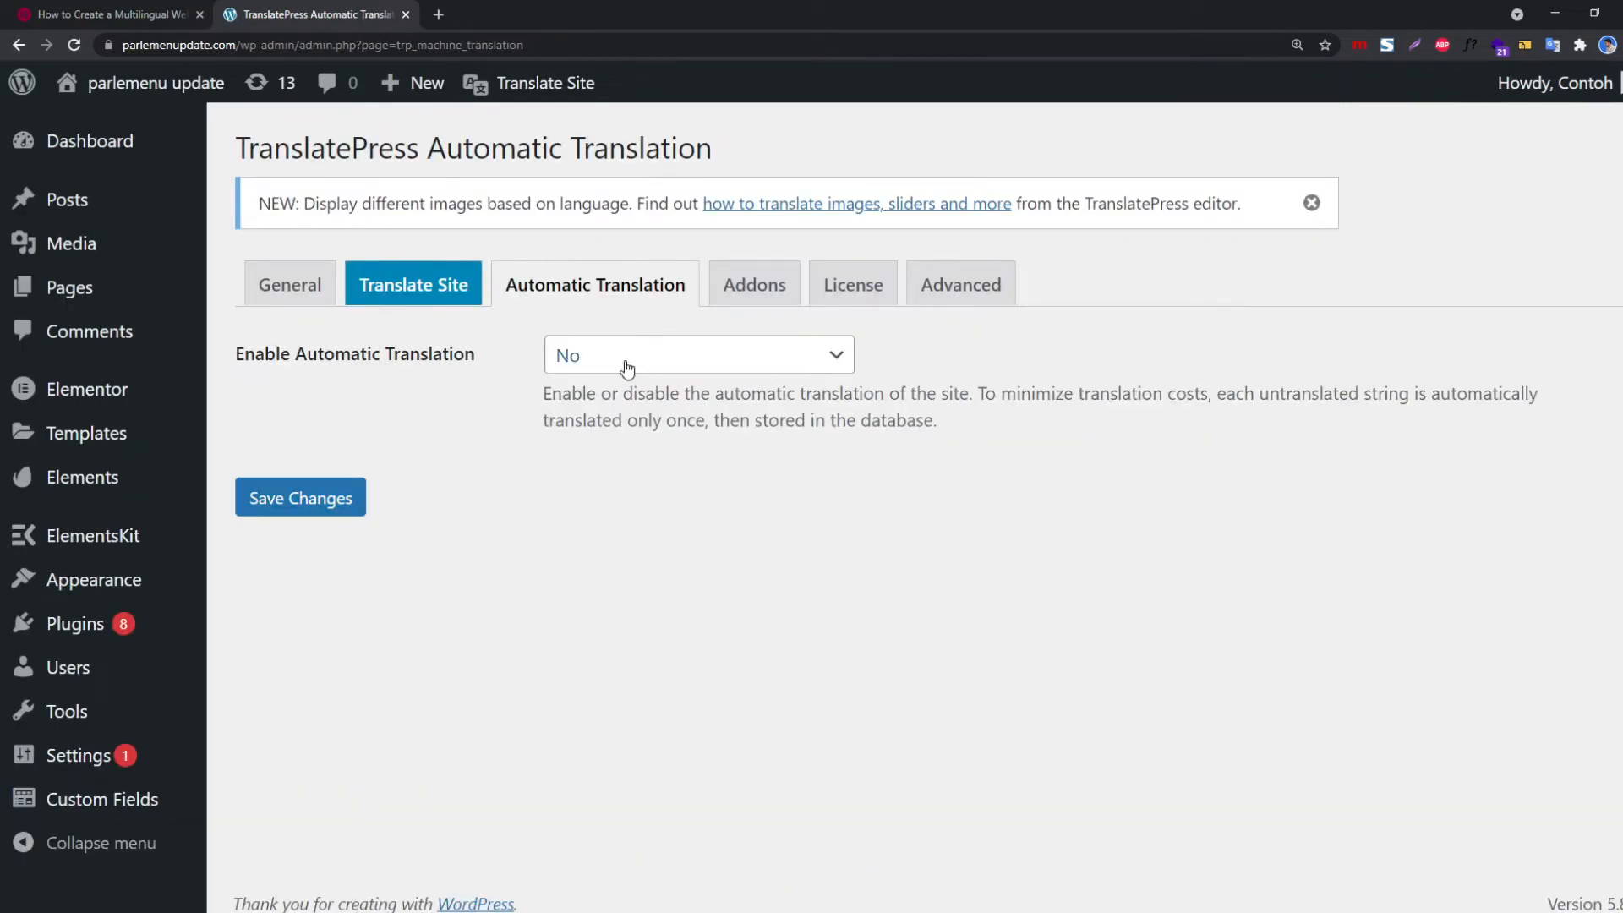
click(645, 360)
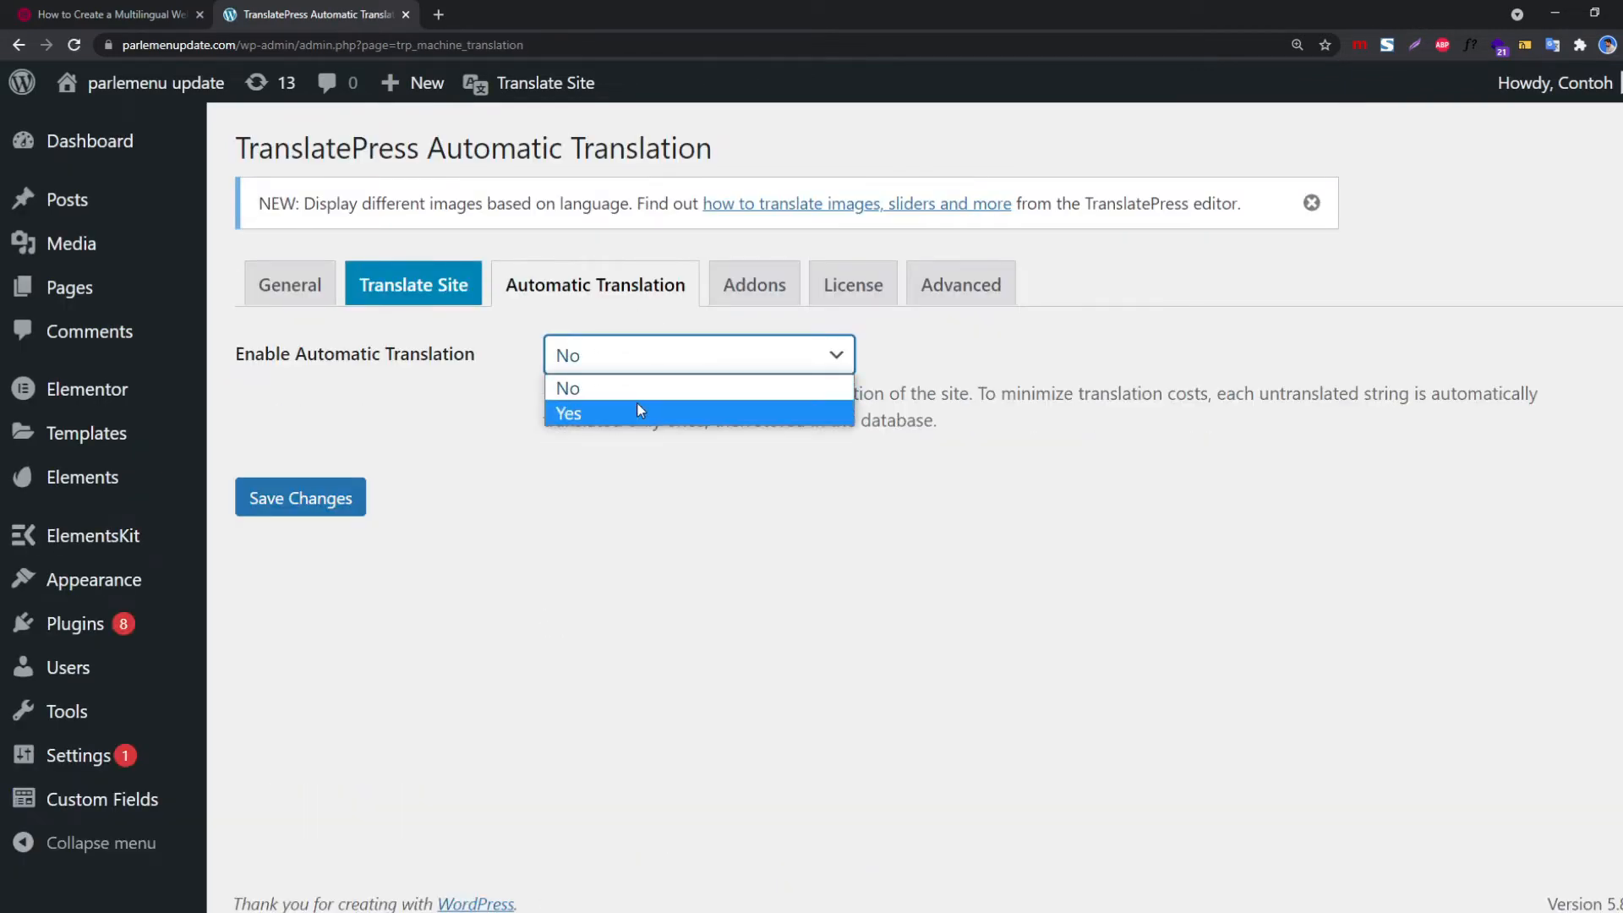
click(559, 391)
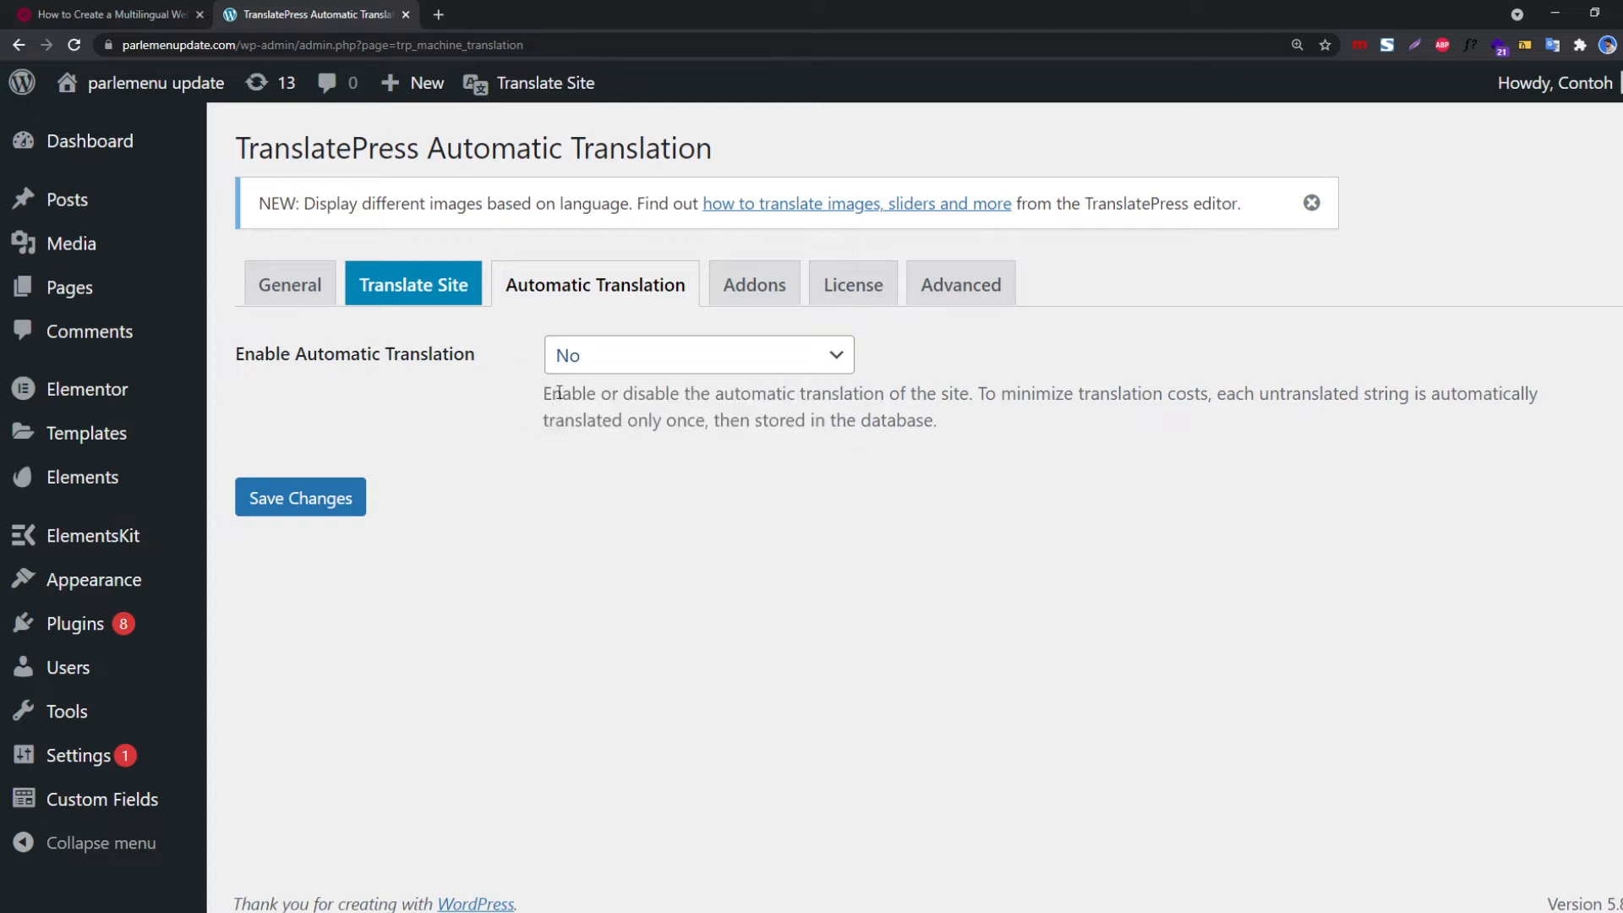
click(663, 365)
click(662, 409)
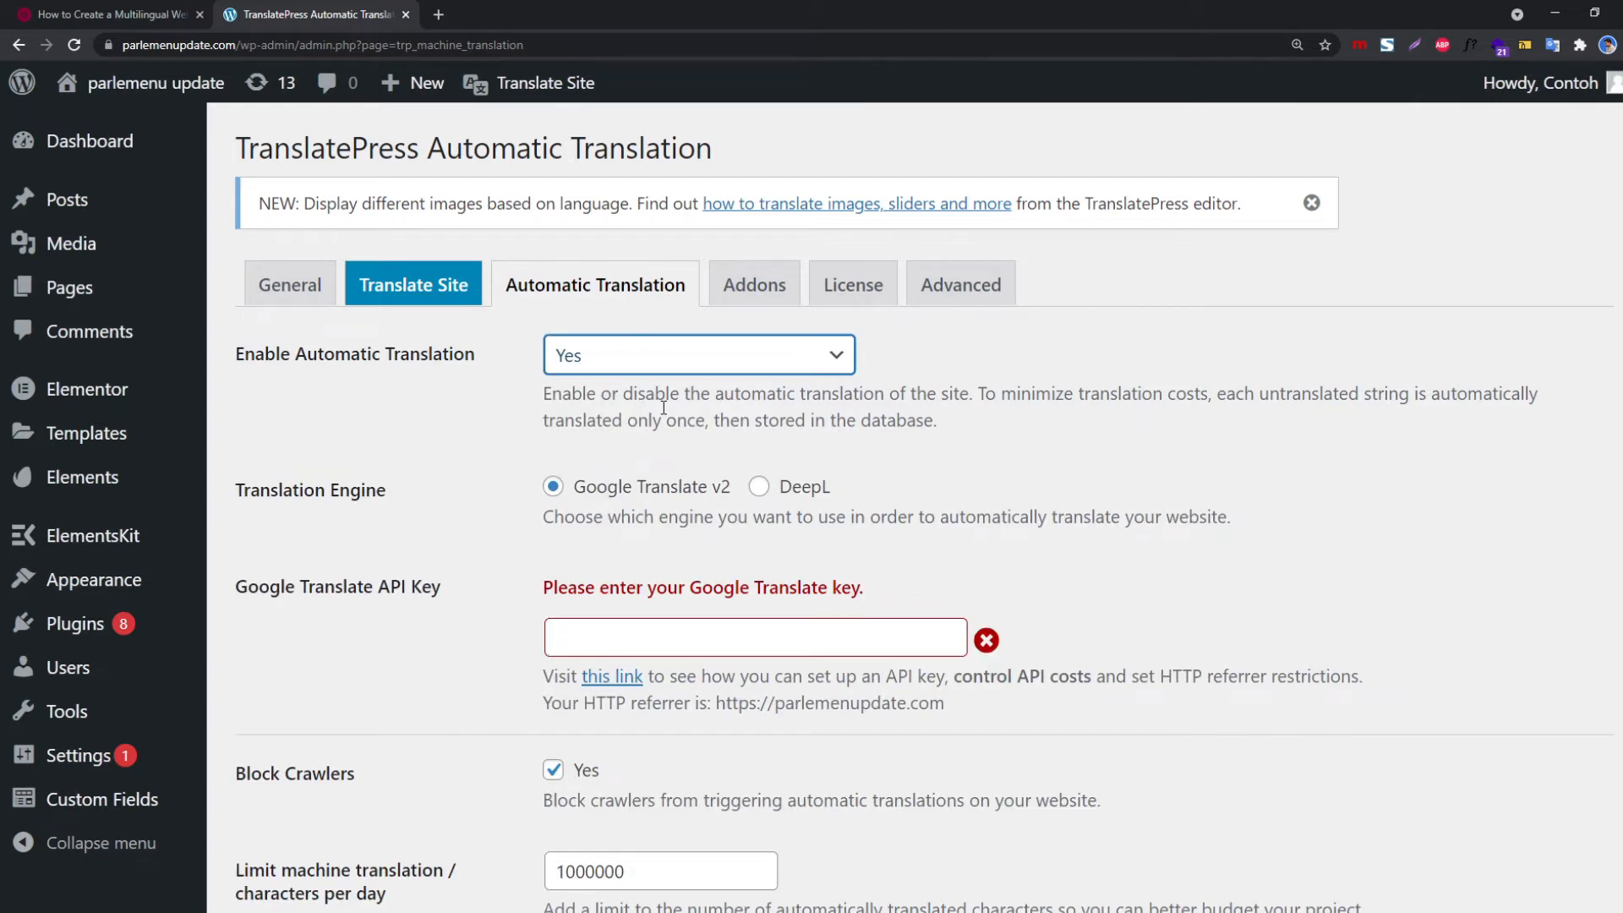
scroll(706, 524, down, 1)
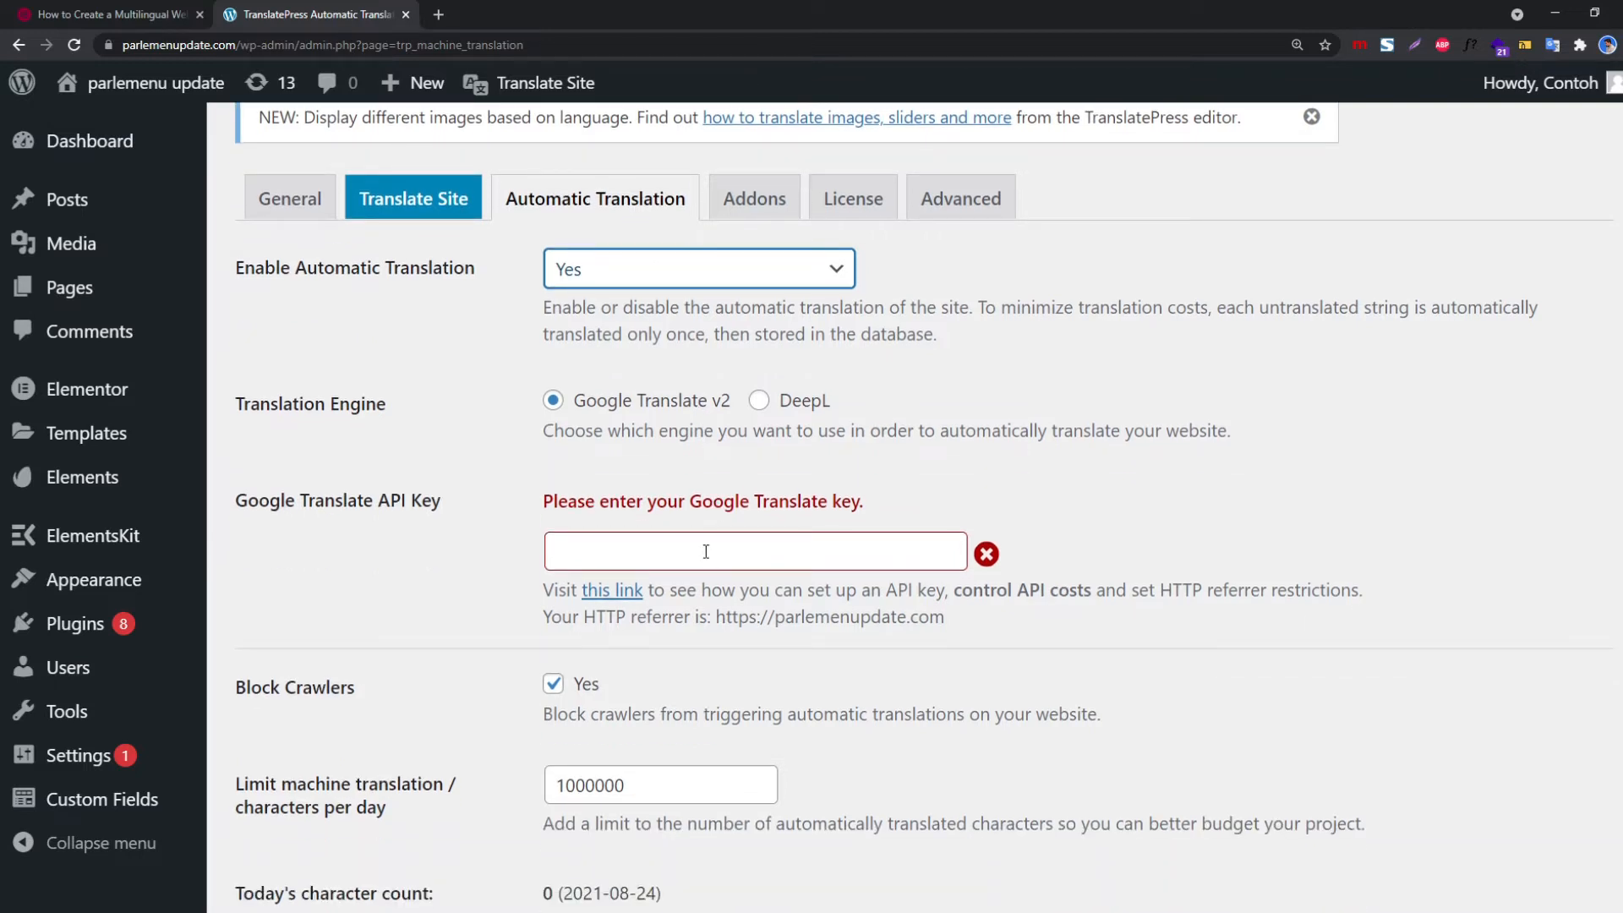
scroll(971, 602, down, 4)
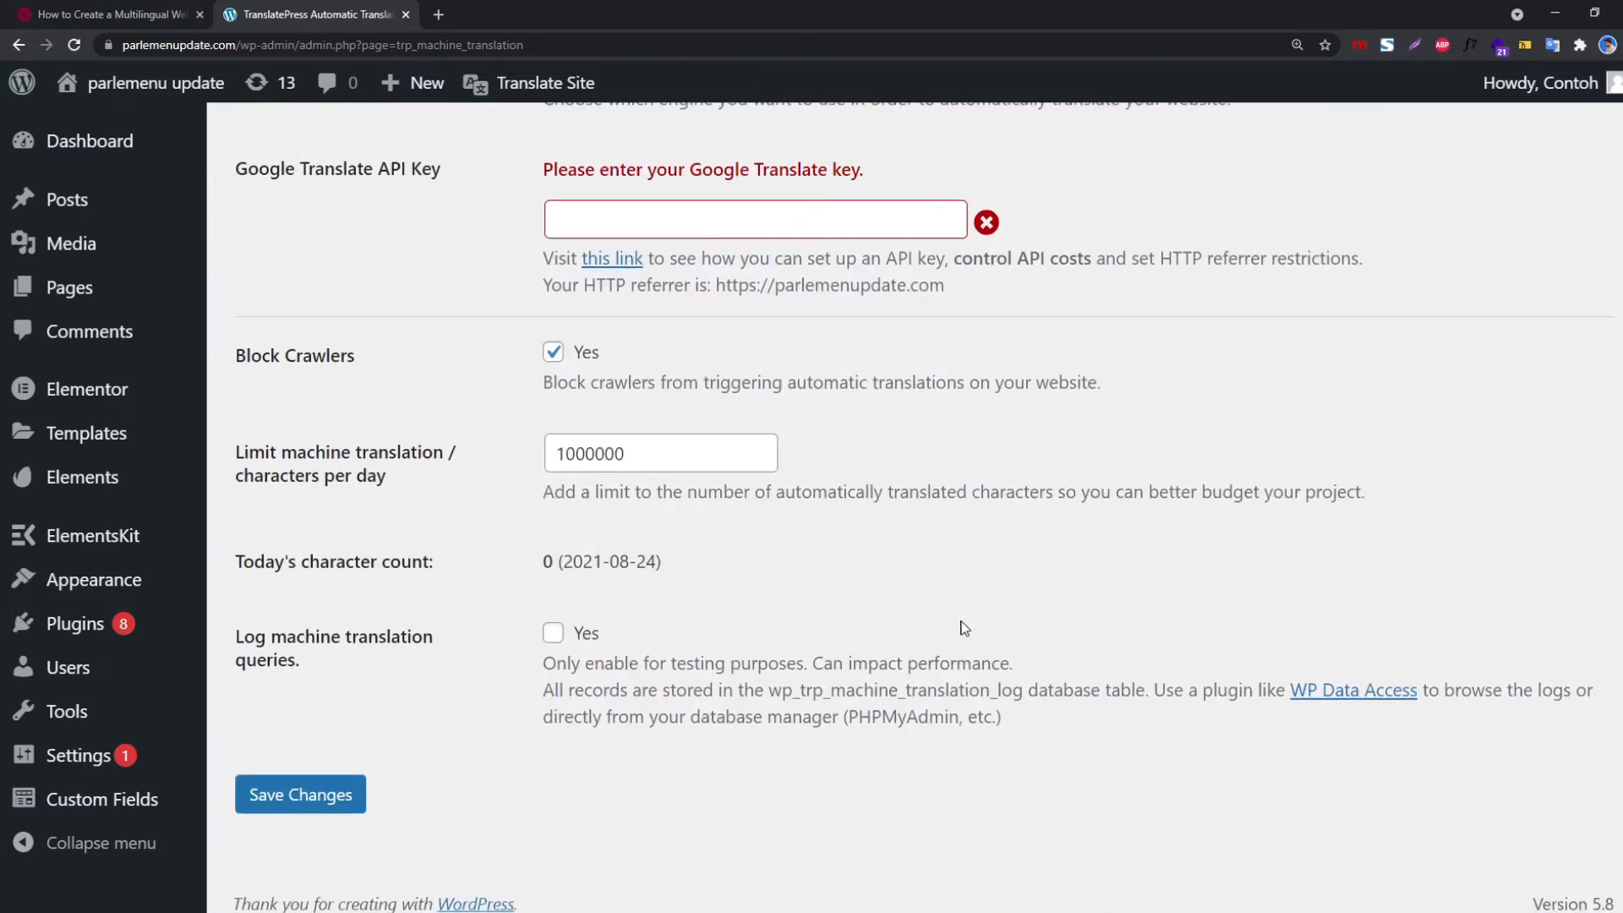
scroll(770, 480, up, 4)
Set Enable Automatic Translation to No, save the settings, and dismiss the notice about translating images
click(678, 287)
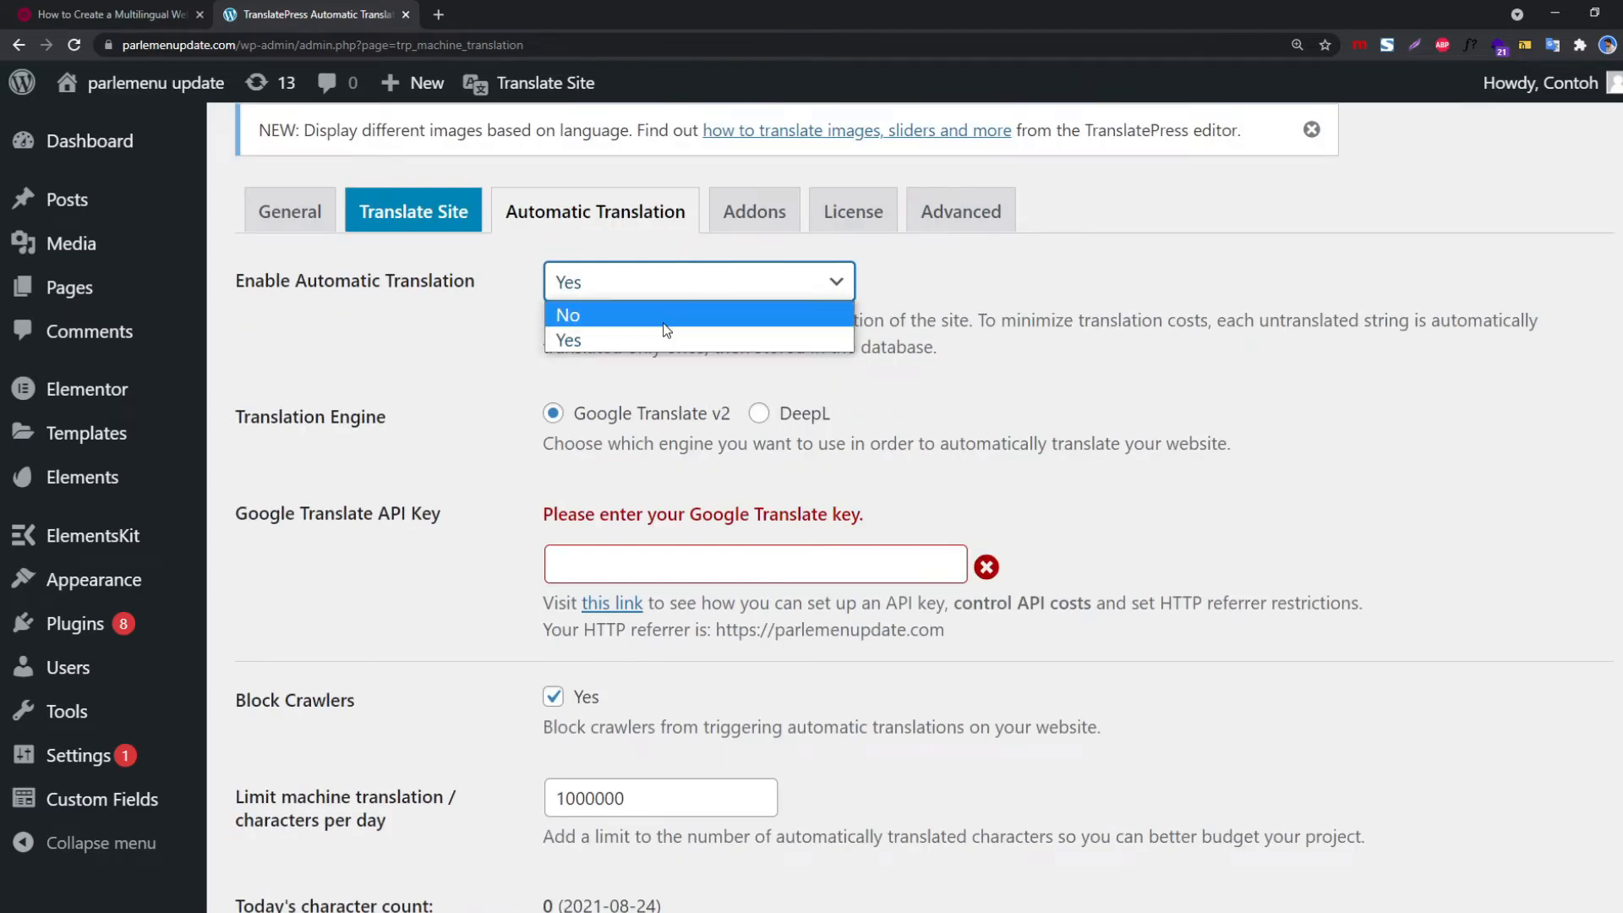
click(667, 309)
click(315, 498)
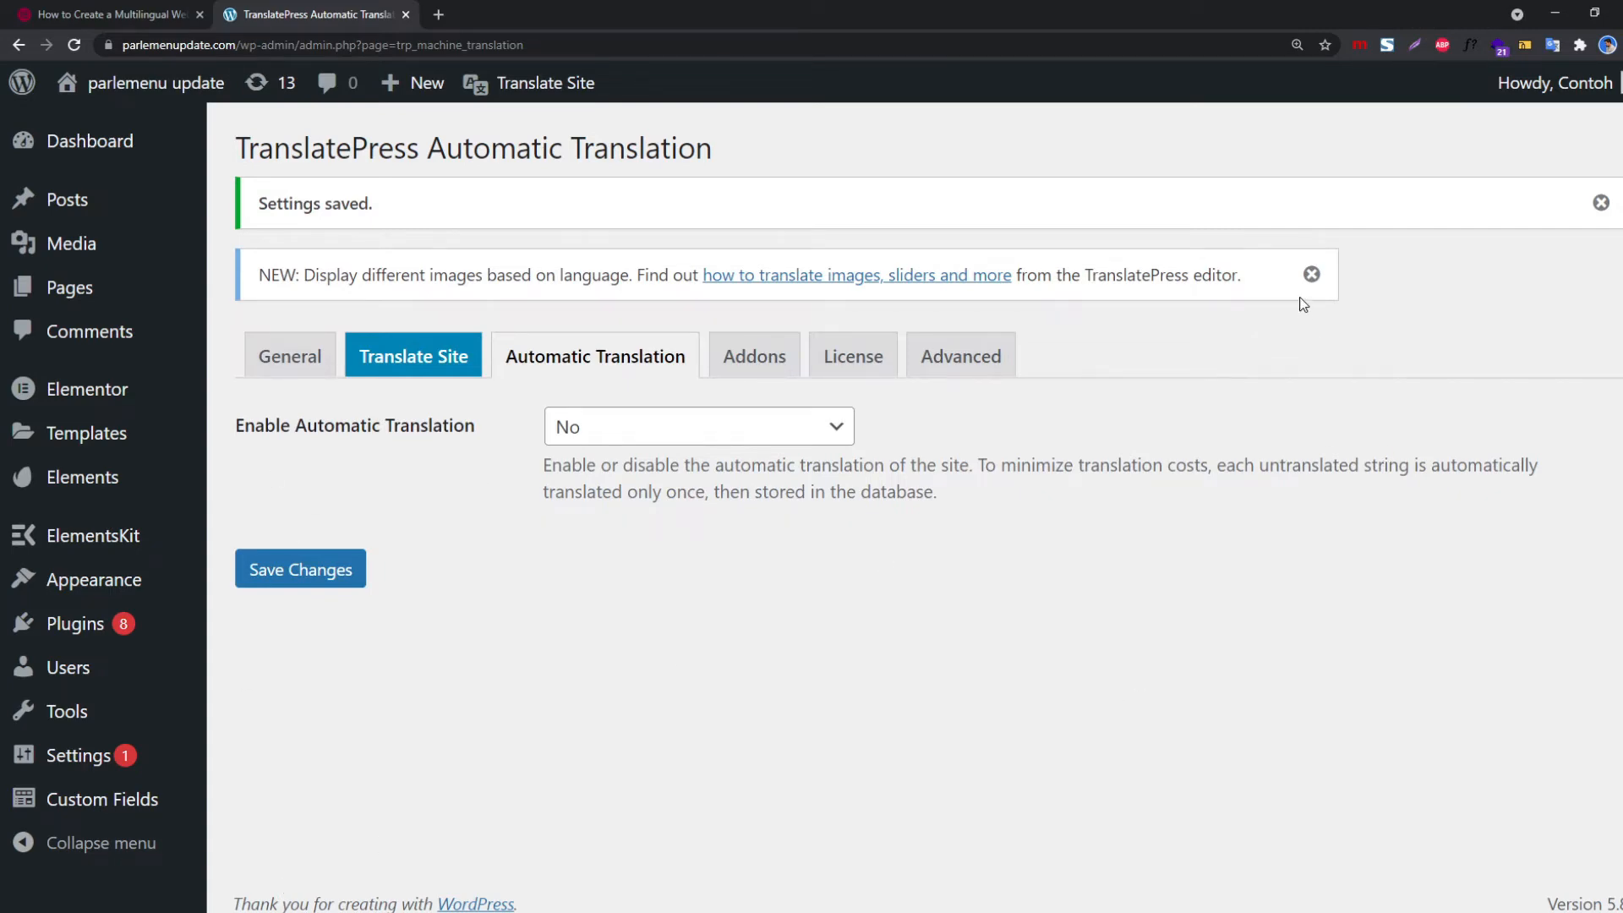
click(1311, 273)
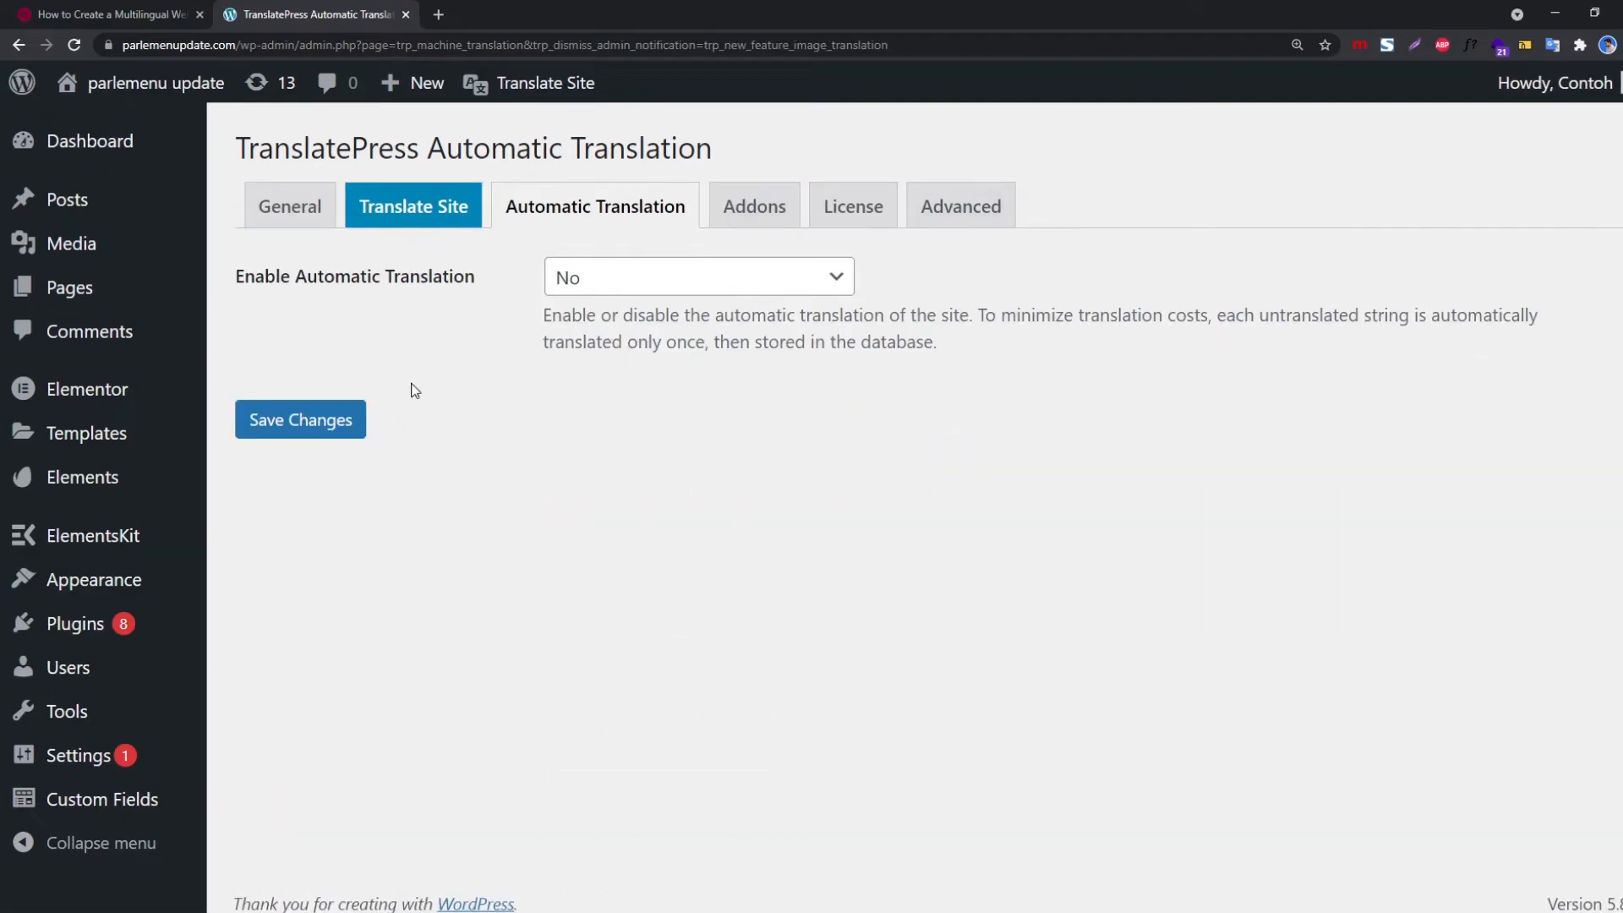
Open the site in the TranslatePress translation editor and save "Beranda" as the Indonesian translation of the Home menu item
click(422, 203)
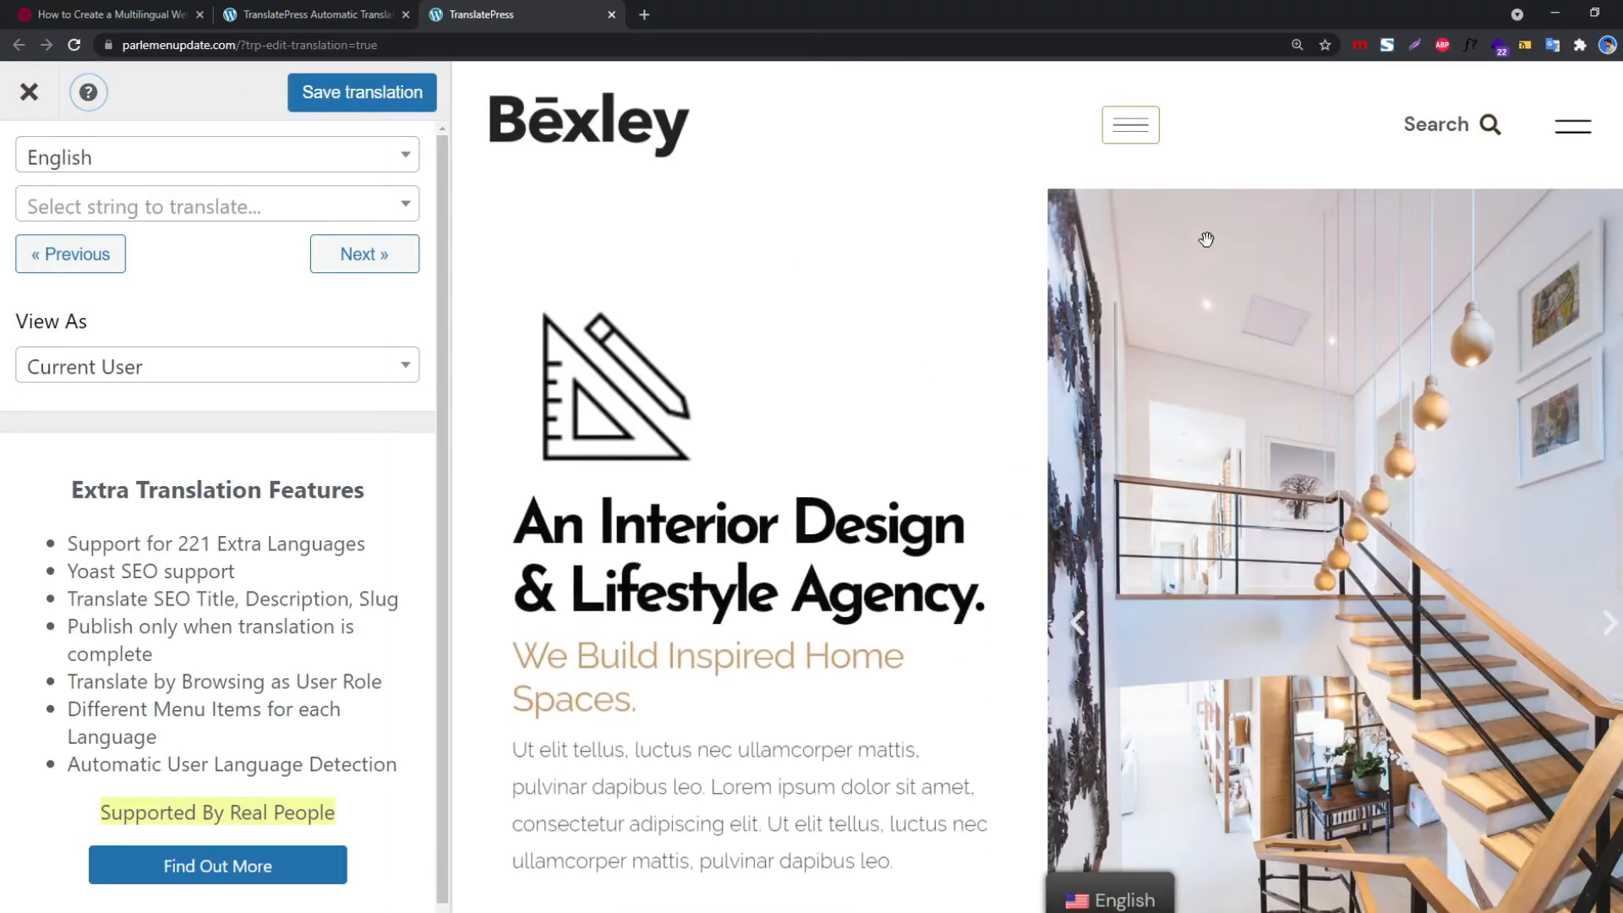
key(ctrl+minus)
key(ctrl+minus)
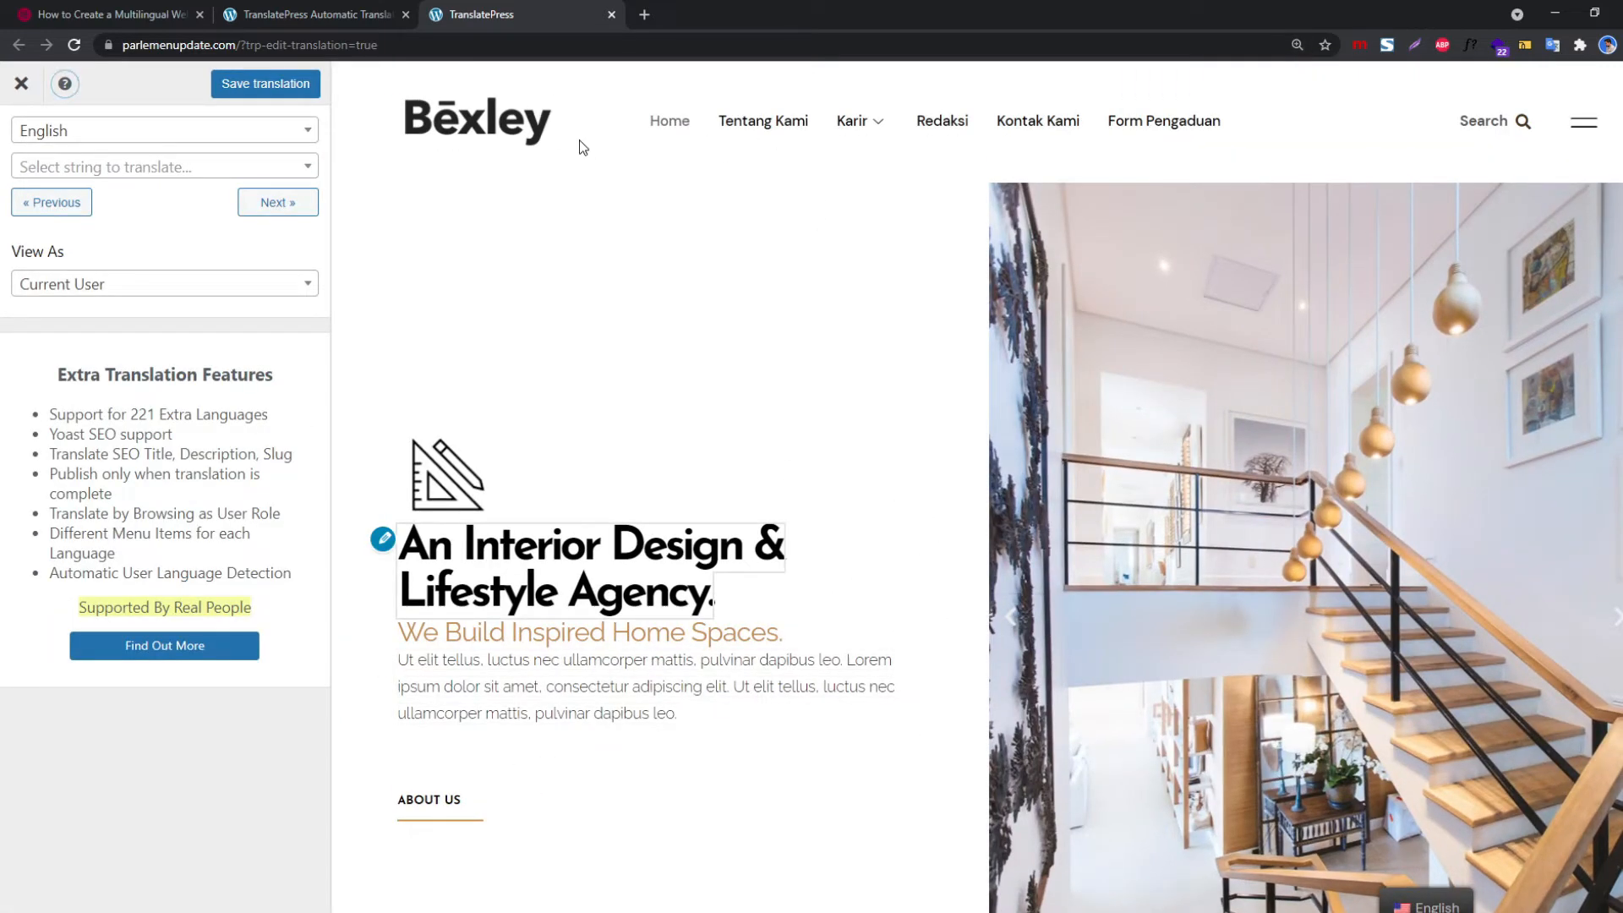
mouse_move(639, 127)
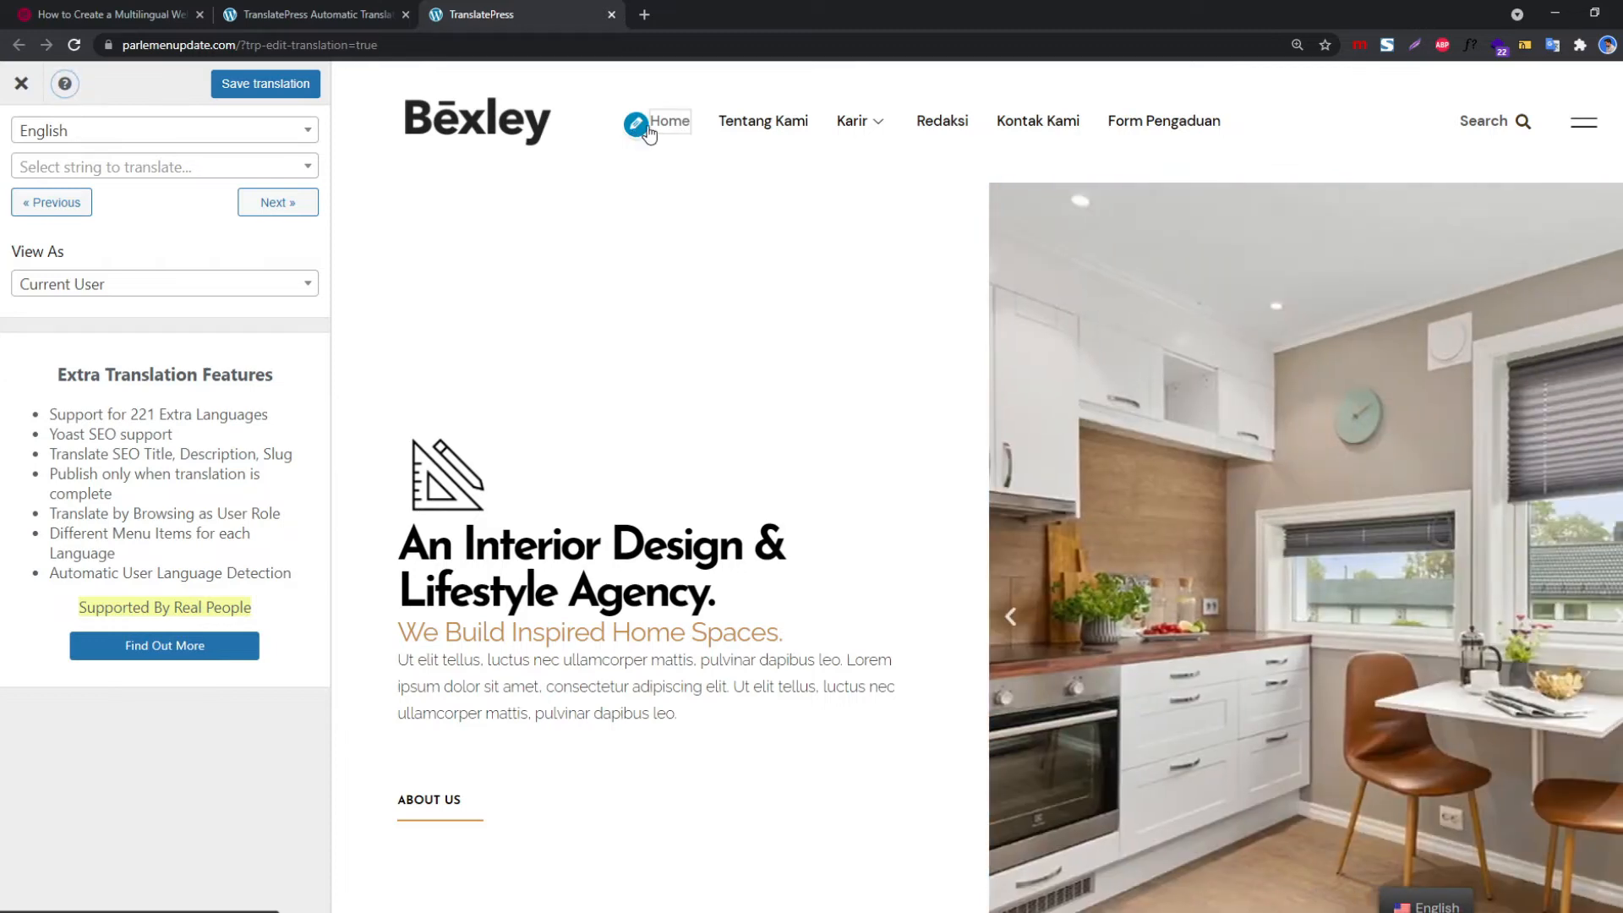
click(635, 125)
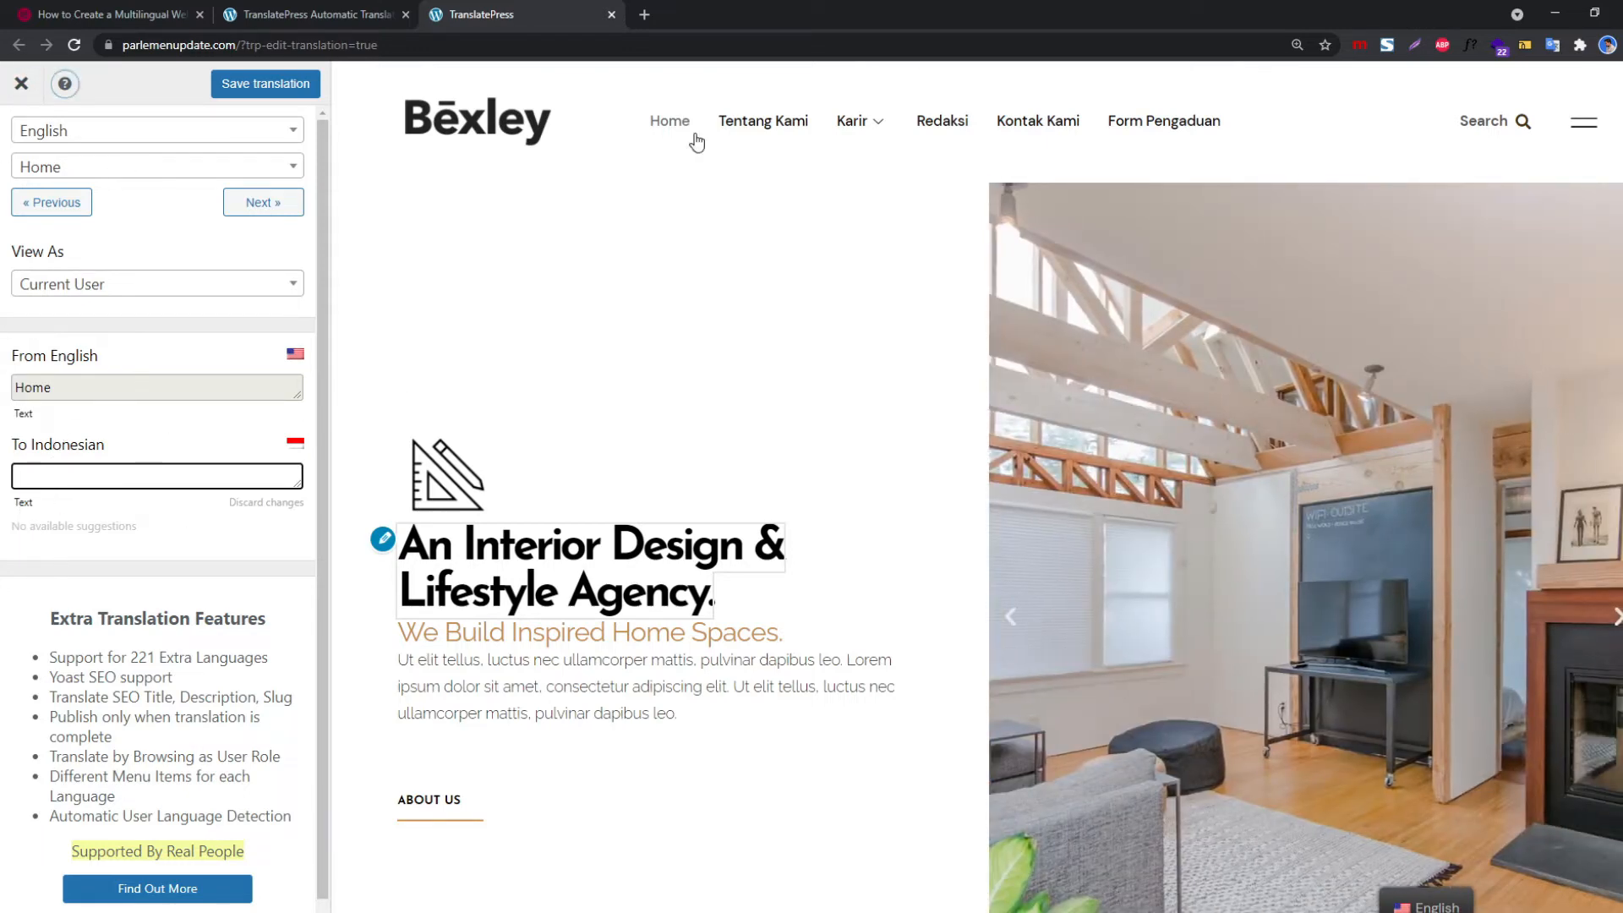
mouse_move(682, 128)
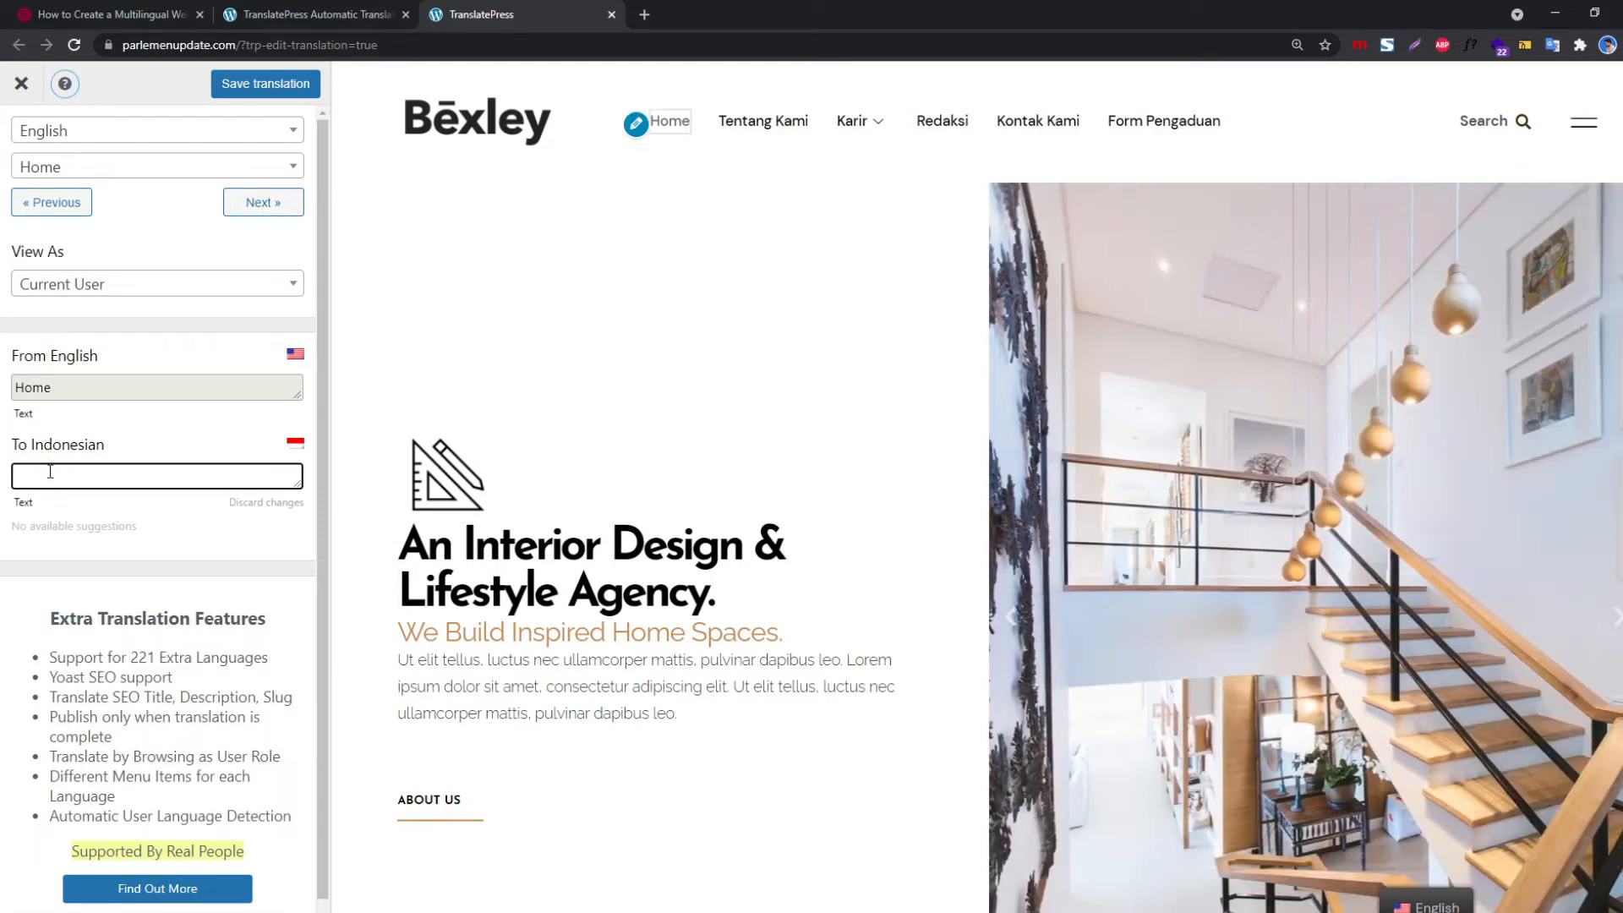
text(Beranda)
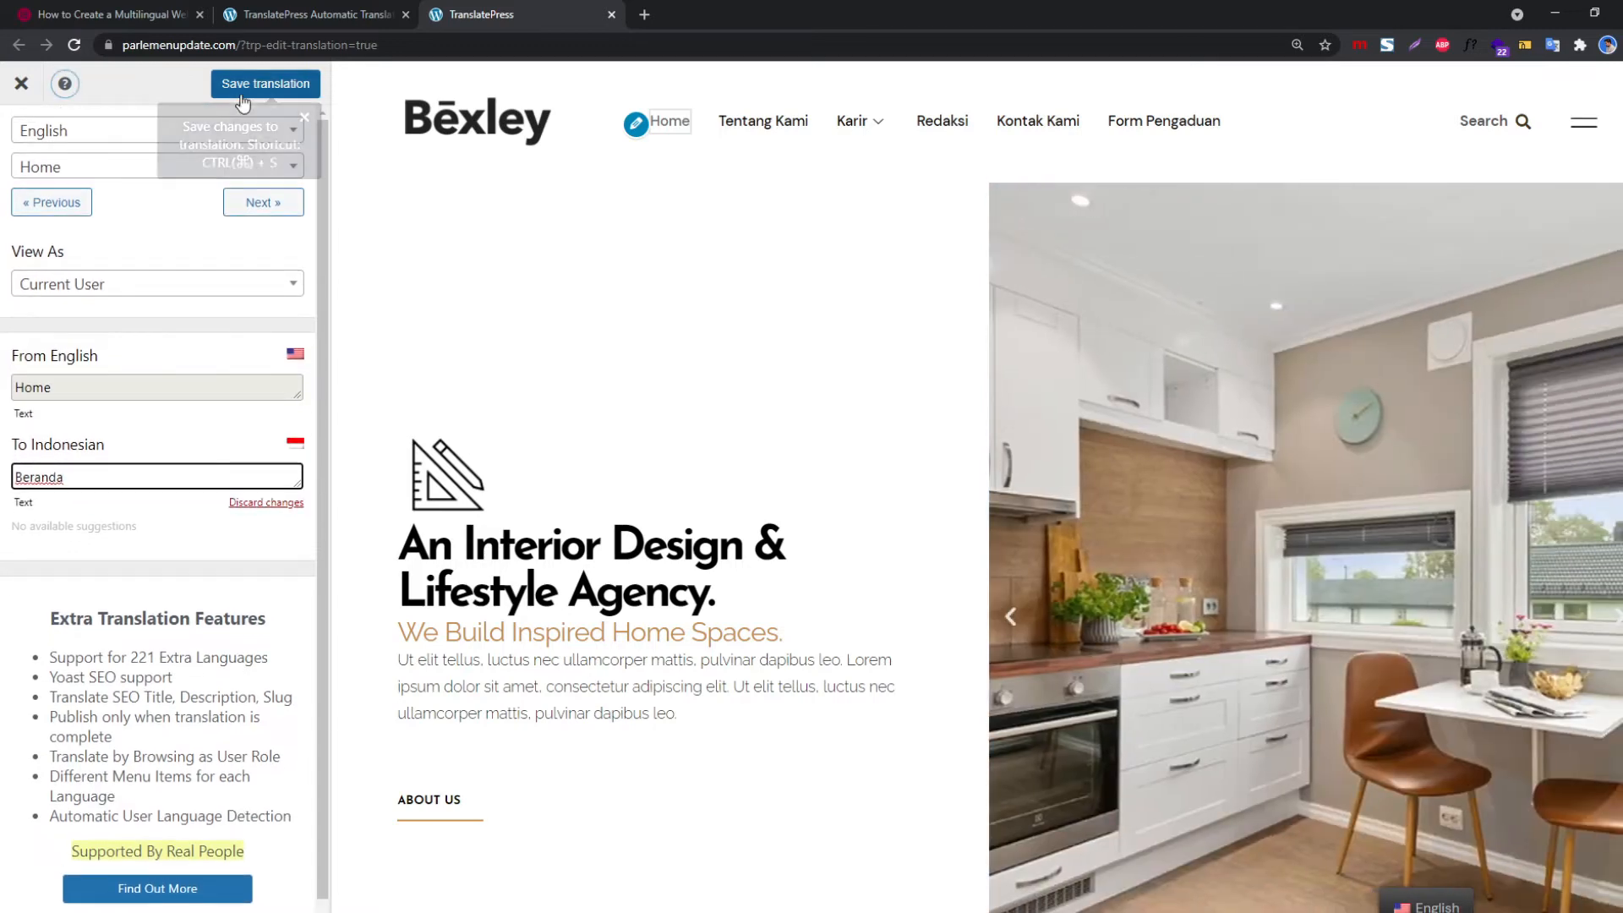
click(244, 93)
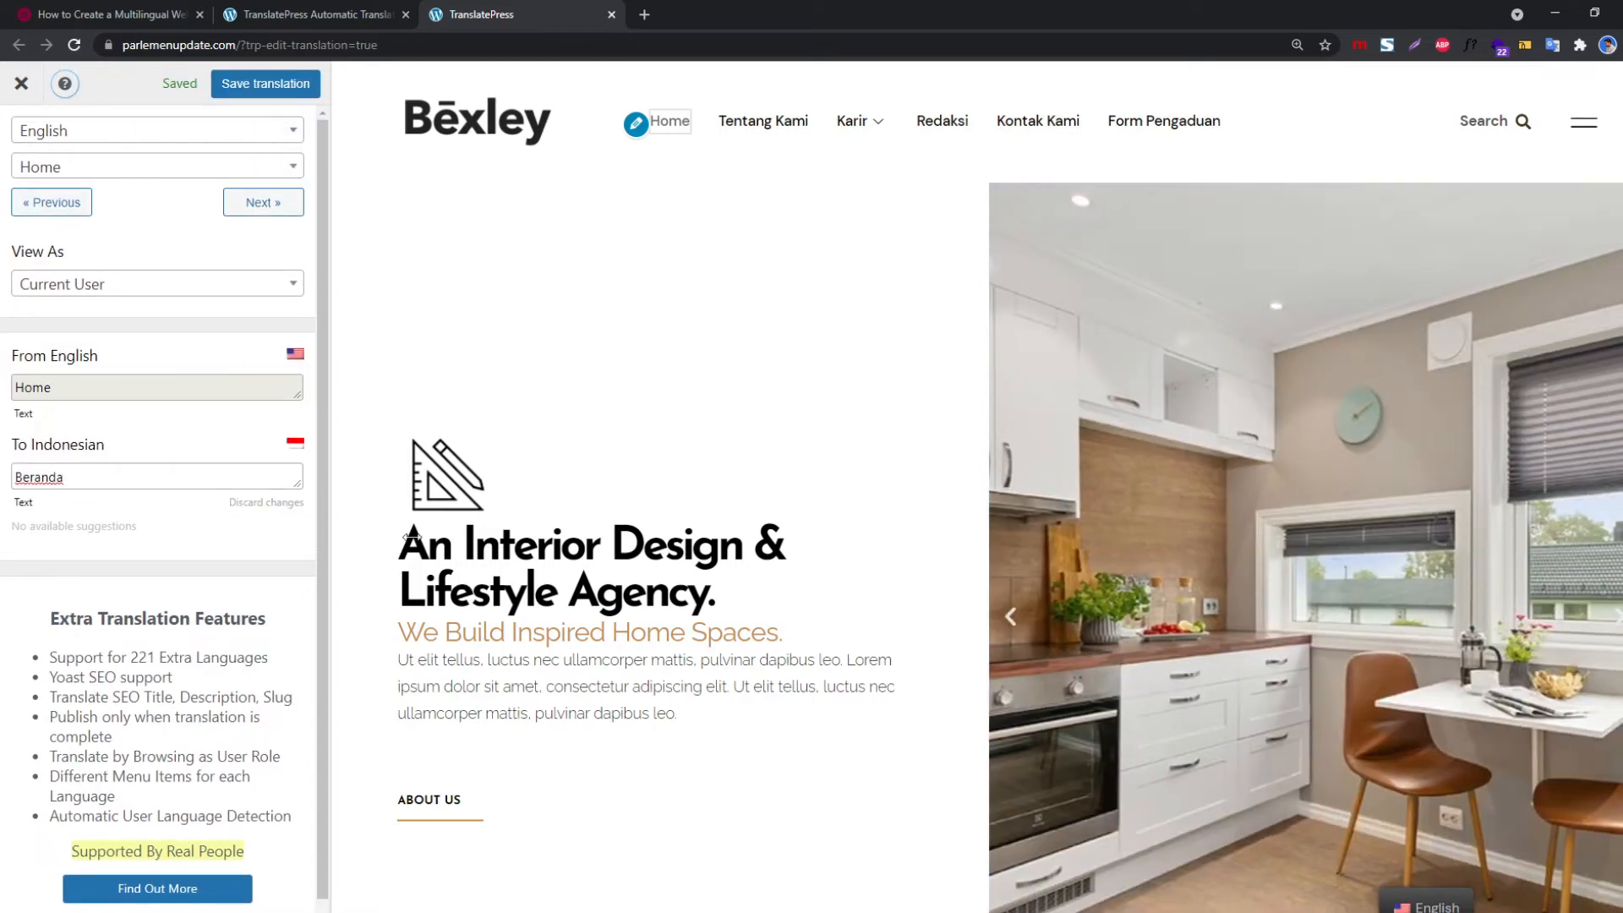
Open the "Tentang Kami" menu item and the "An Interior Design & Lifestyle Agency." heading for Indonesian translation
click(705, 125)
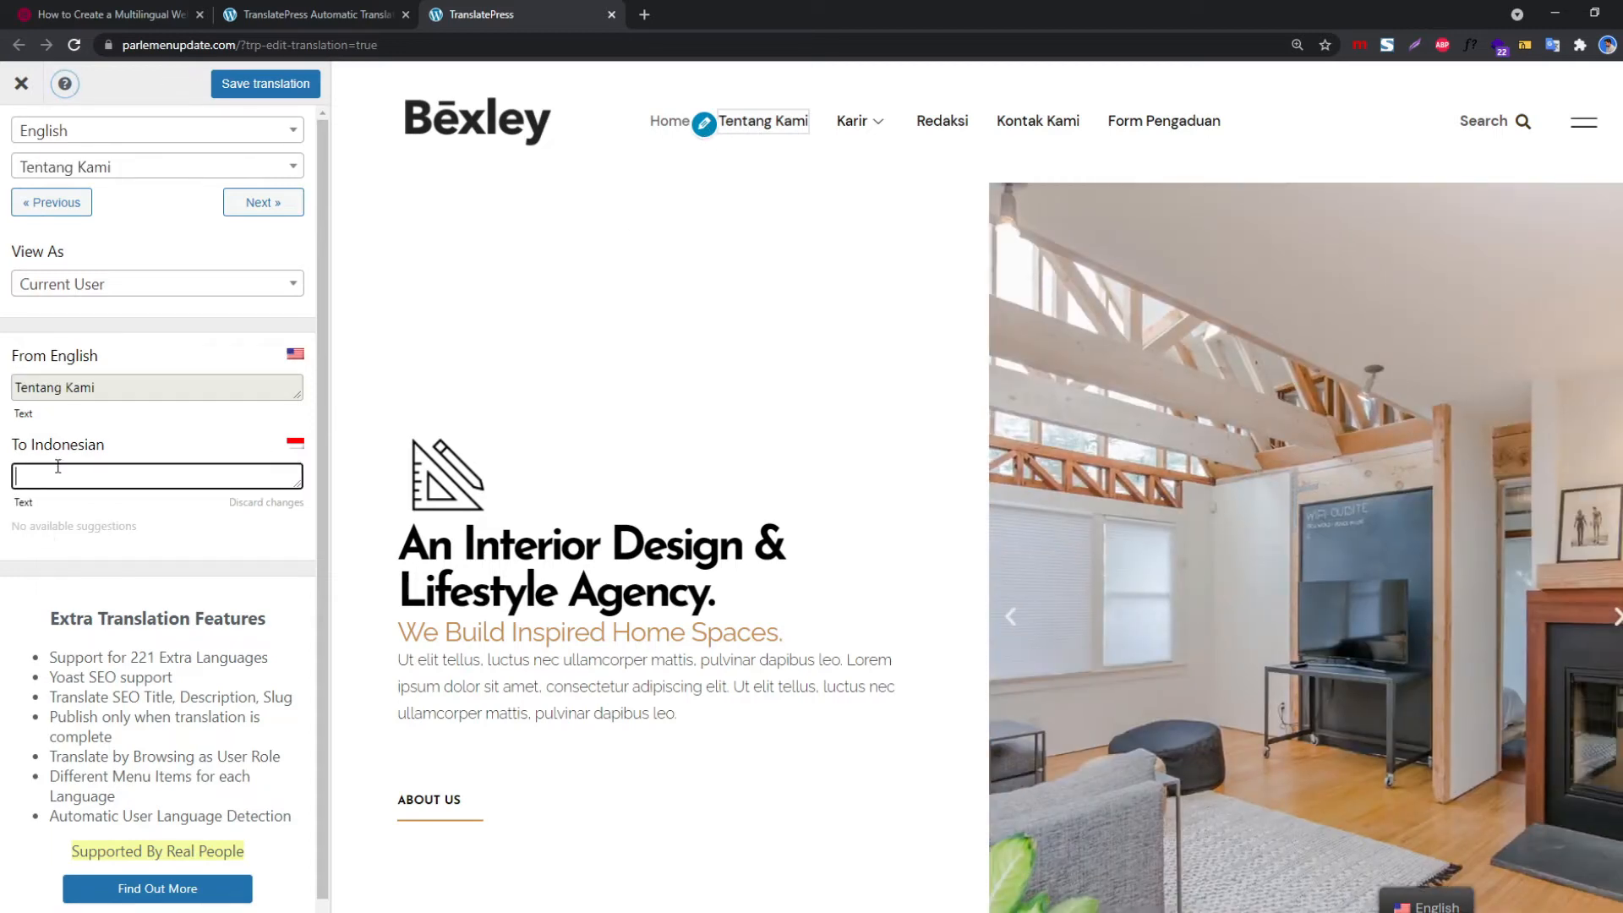
scroll(473, 473, down, 2)
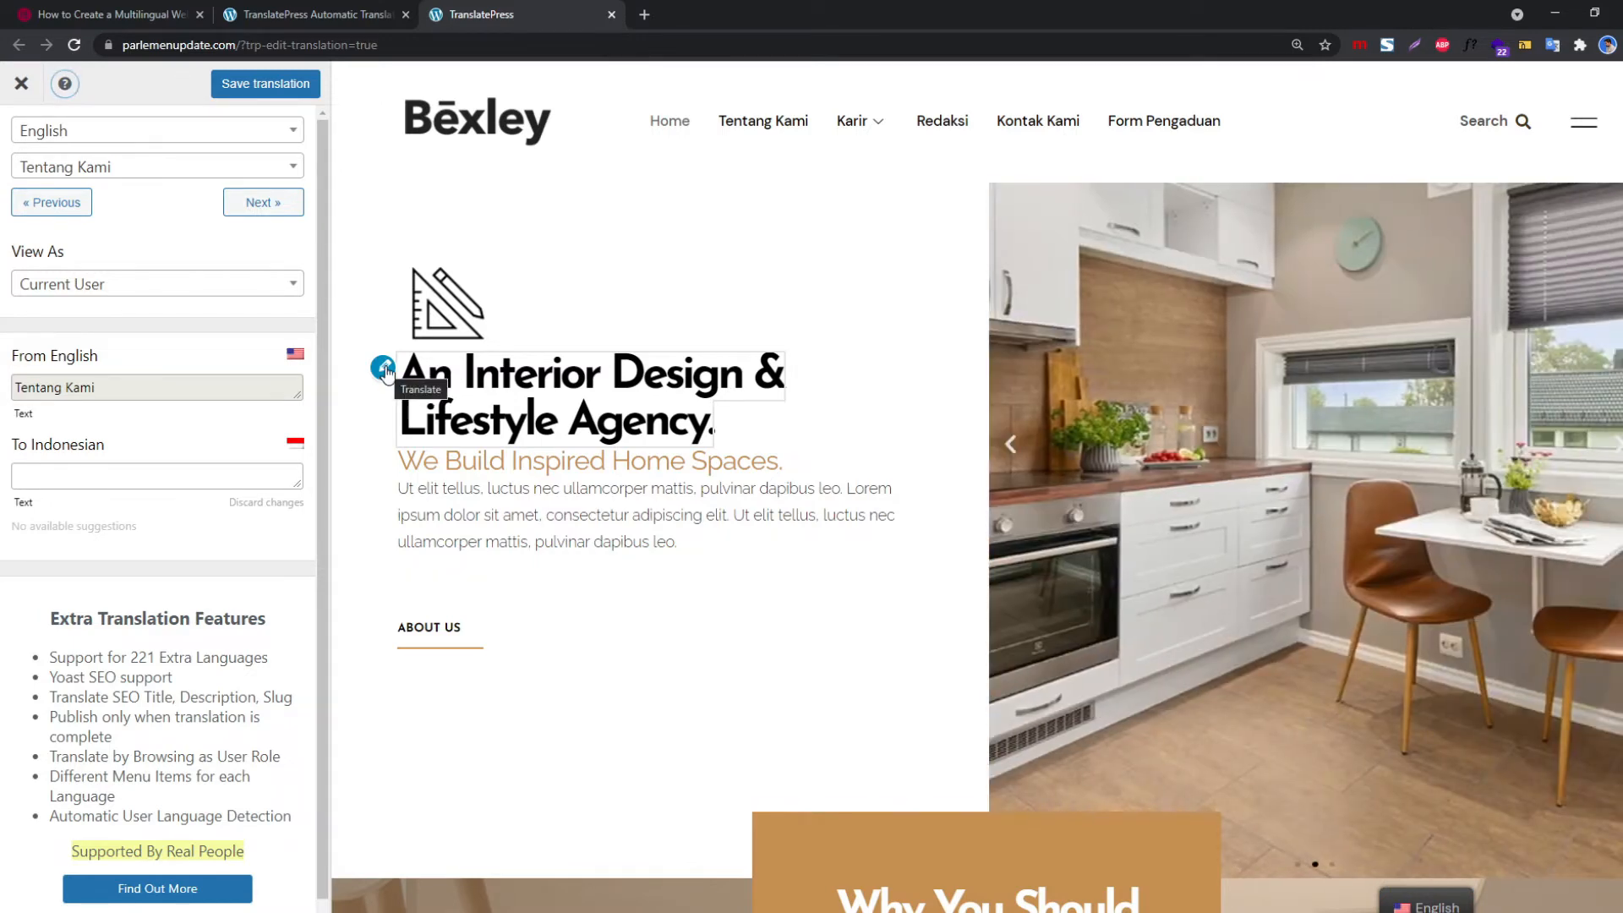
click(383, 368)
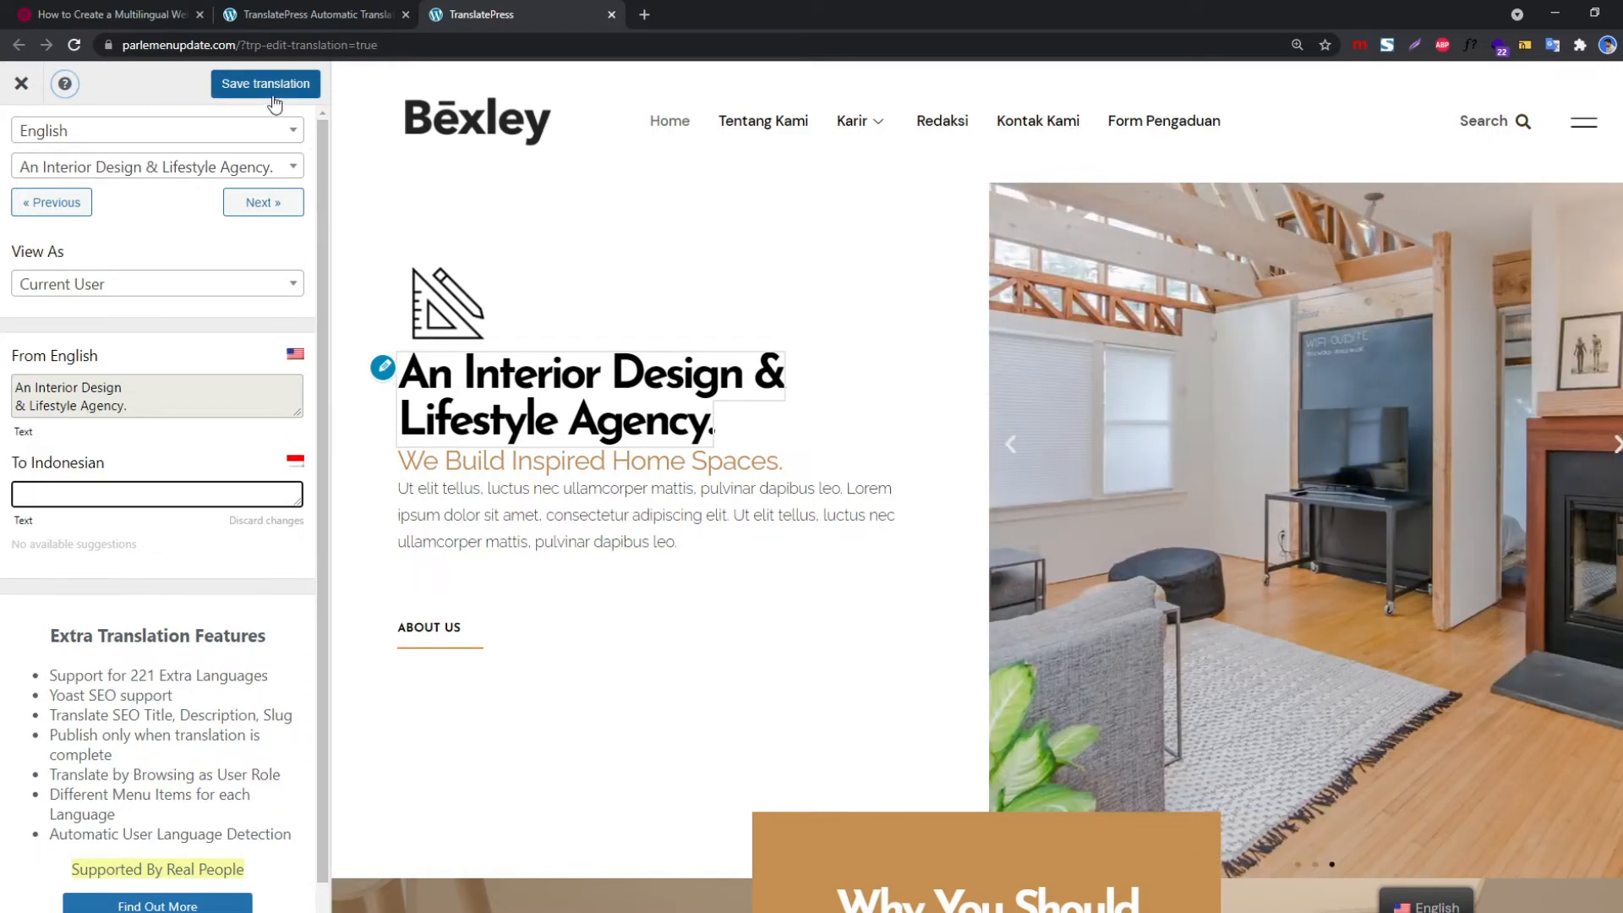
Look through the remaining translatable content of the homepage, save the translation, and close the translation editor
scroll(977, 561, down, 10)
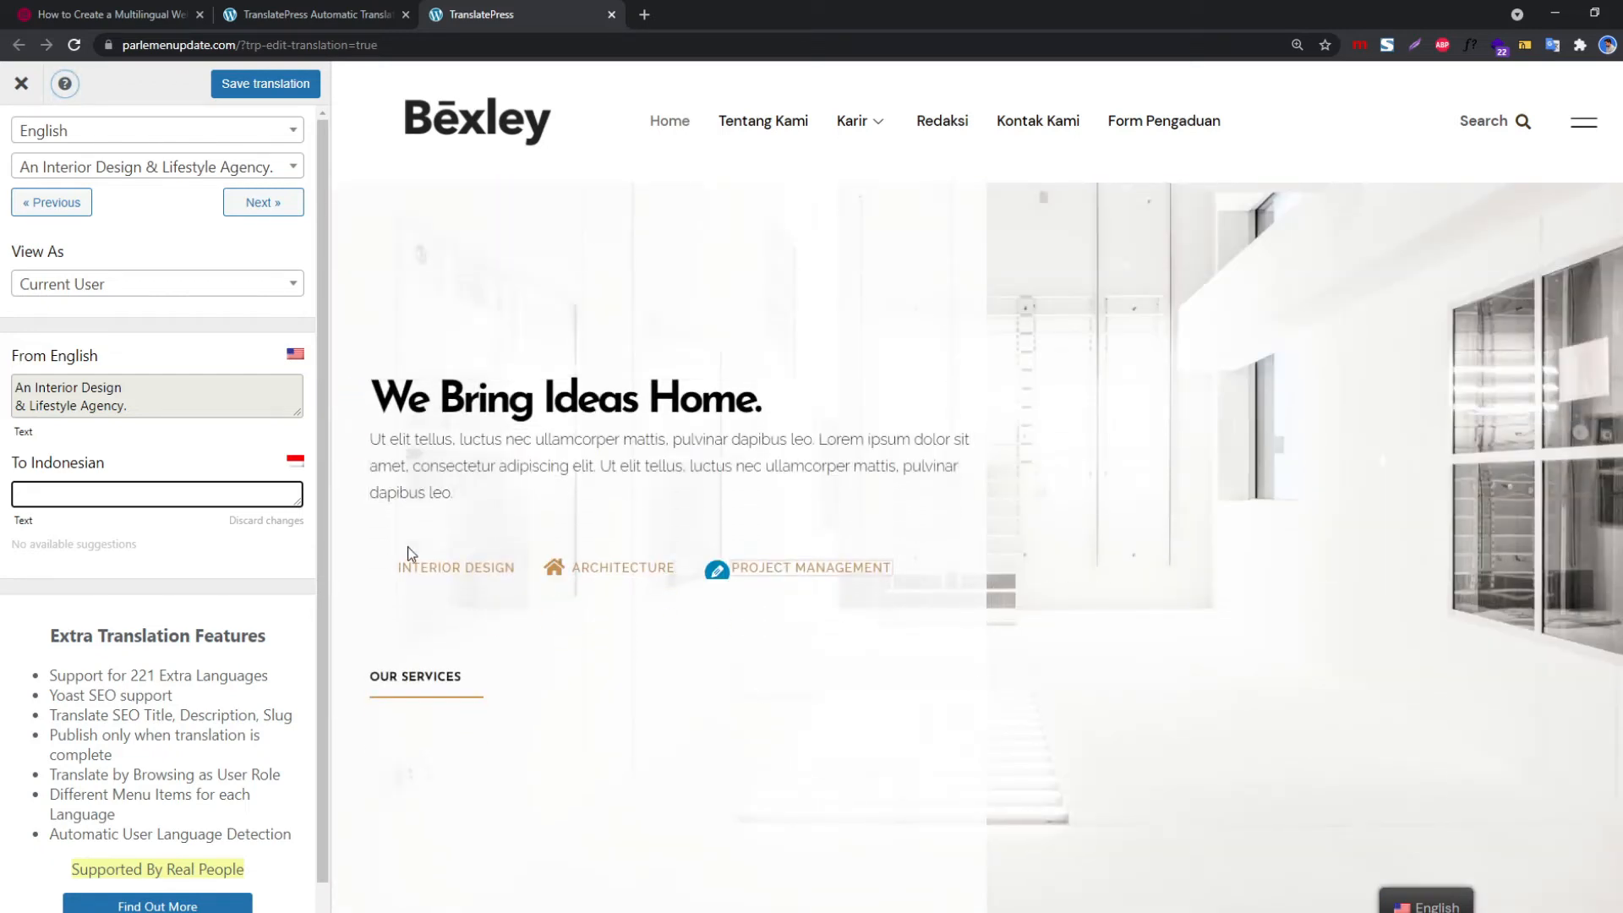
scroll(757, 739, down, 5)
scroll(658, 633, down, 10)
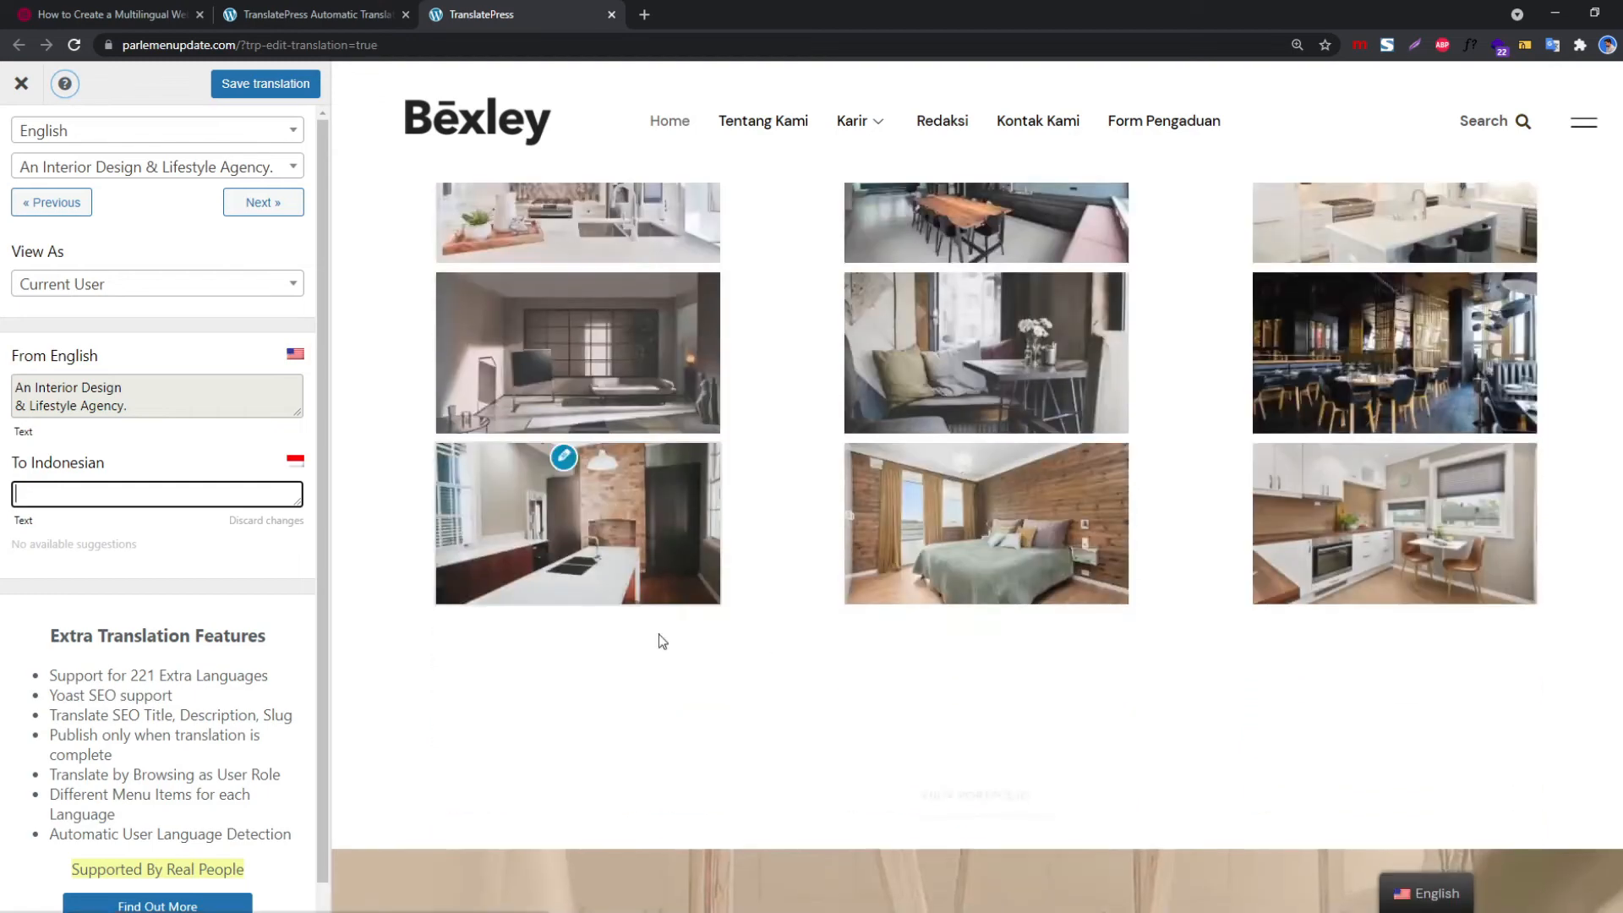
scroll(989, 713, down, 5)
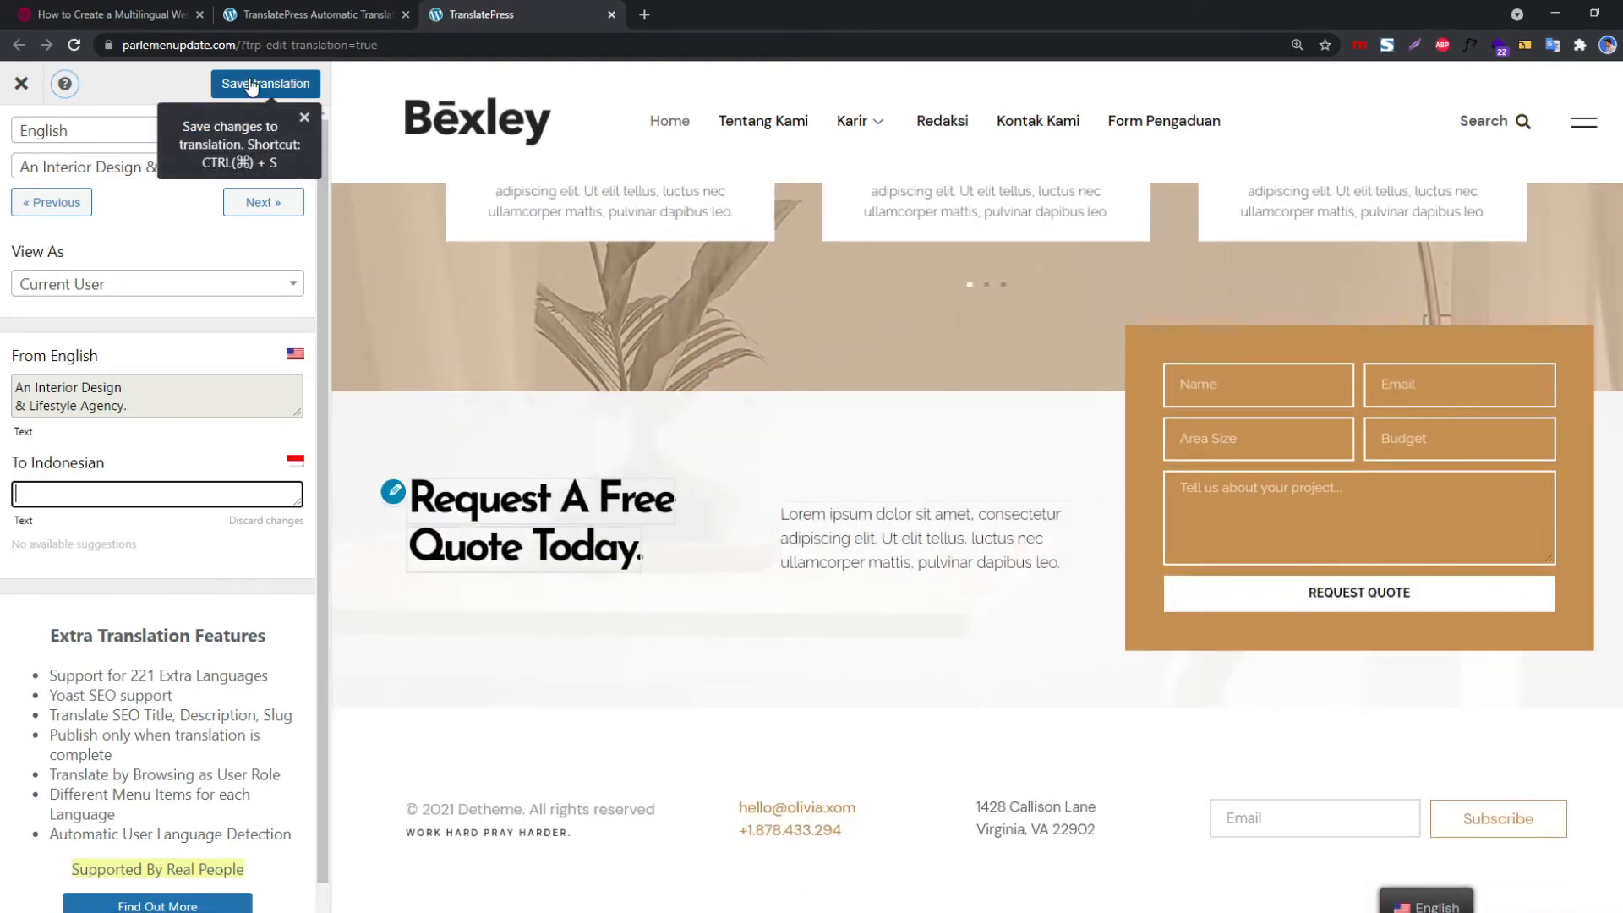
click(251, 86)
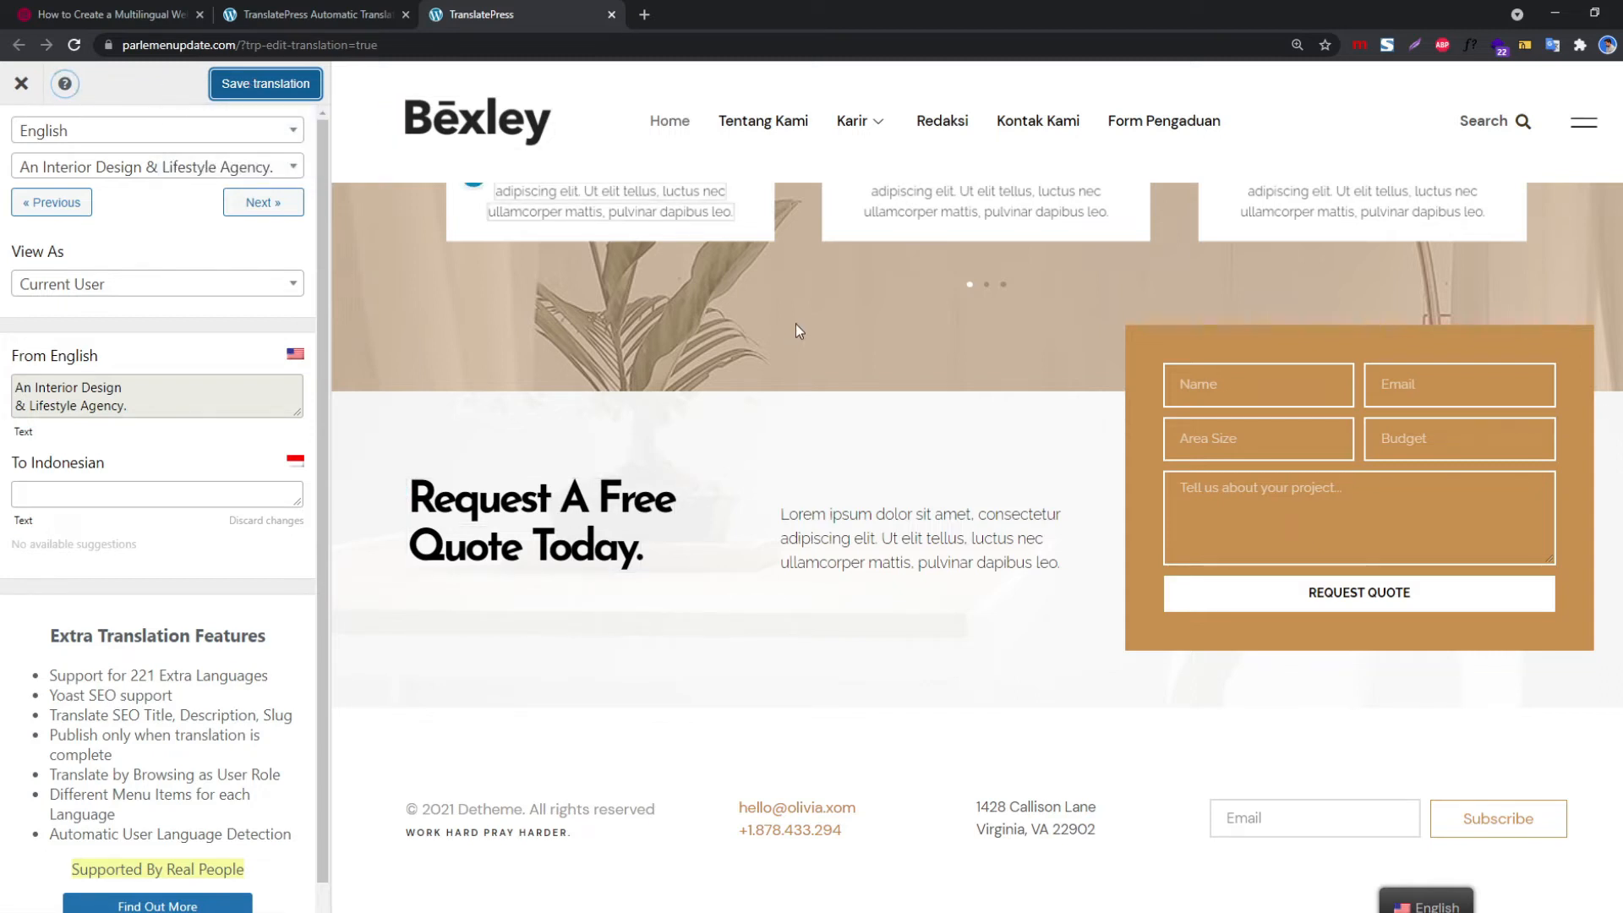
click(22, 84)
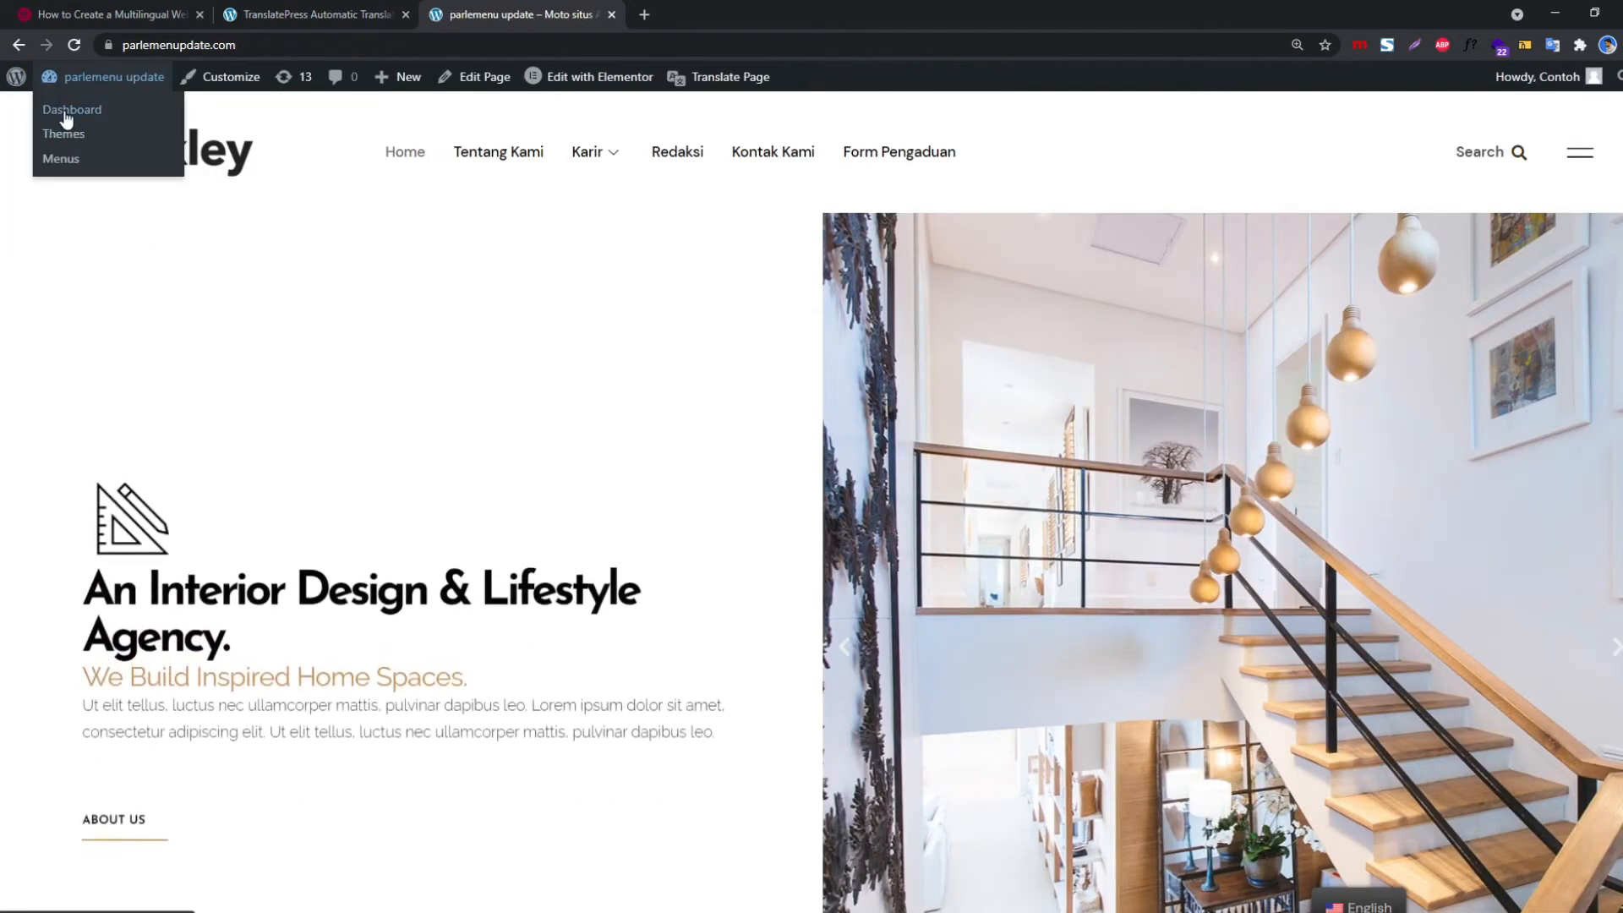
Find the Mobile Dev page in the WordPress list of all pages and open it with Elementor in a new tab
click(72, 109)
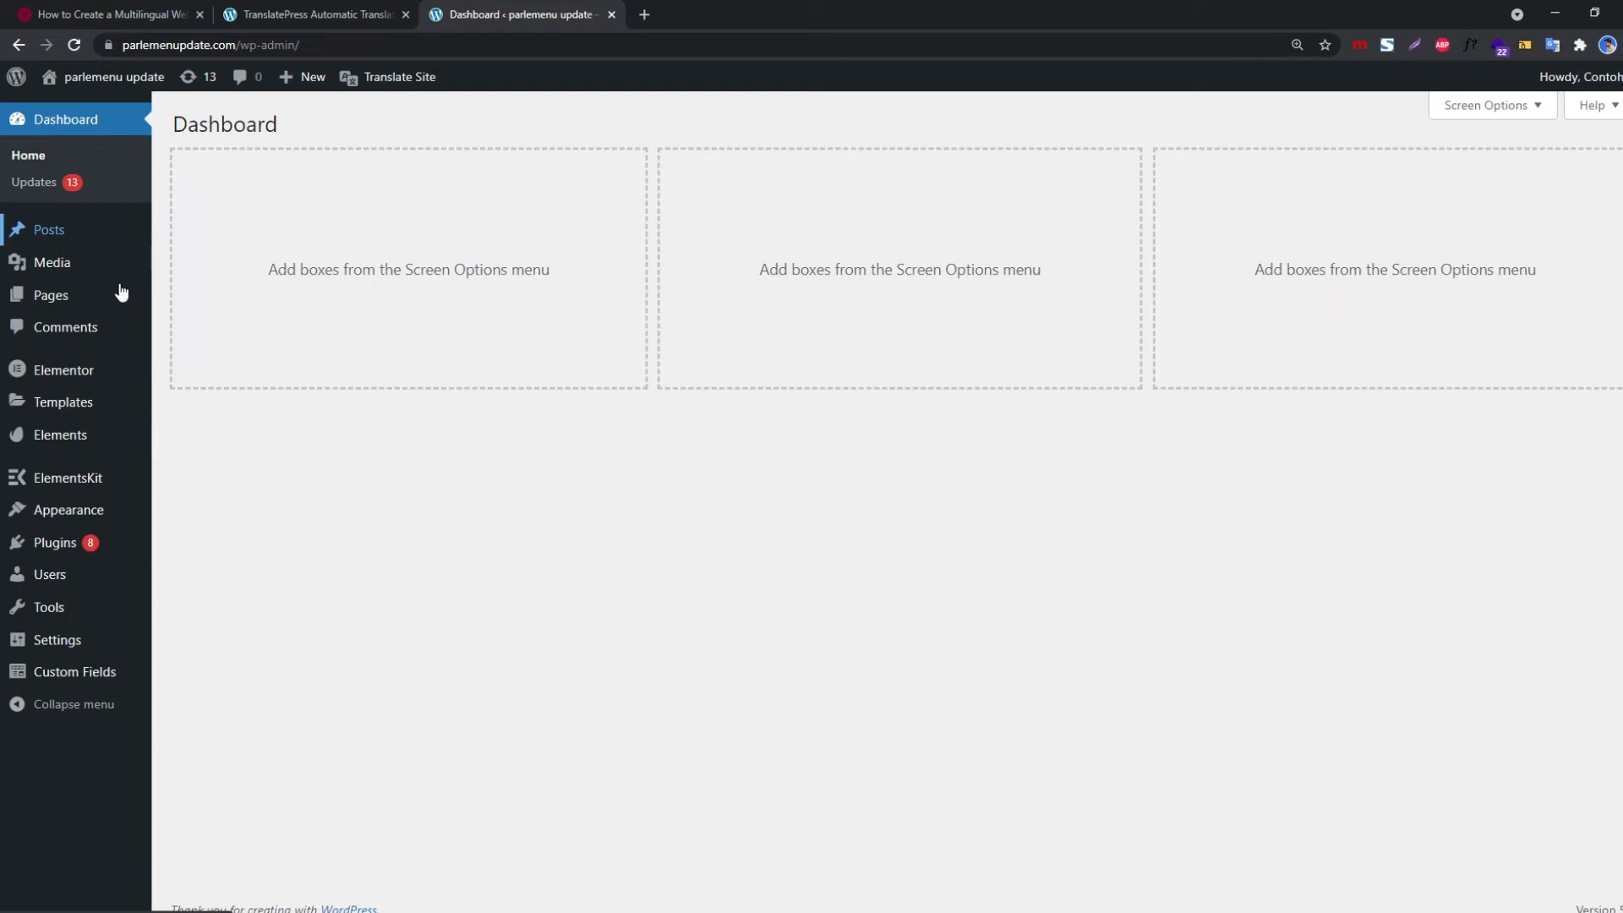
click(77, 299)
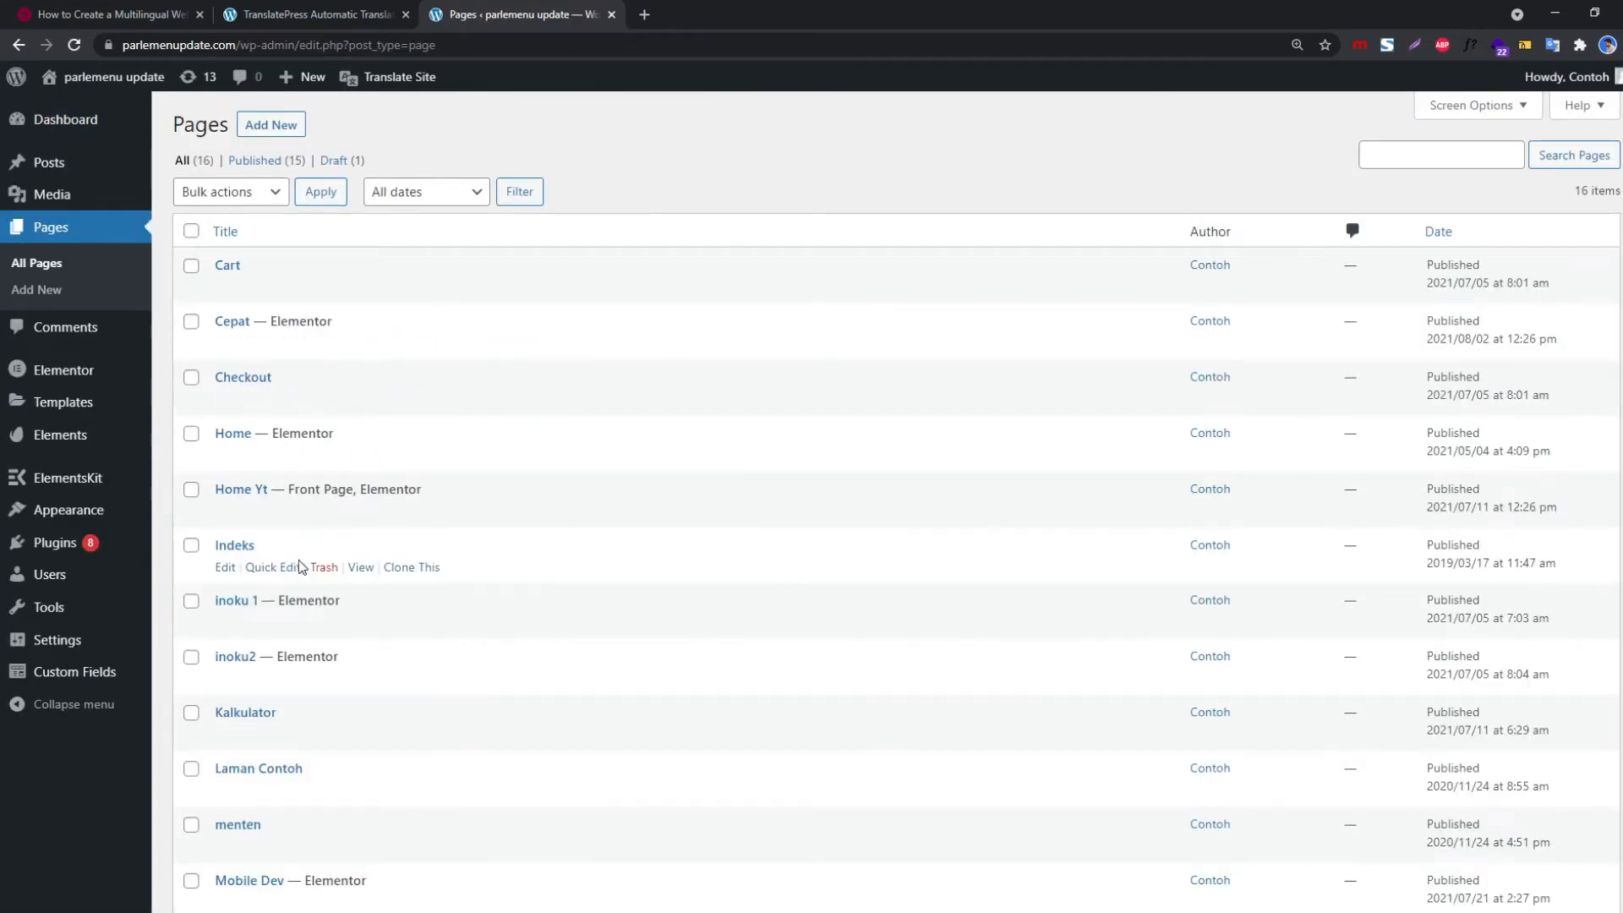
scroll(369, 608, down, 2)
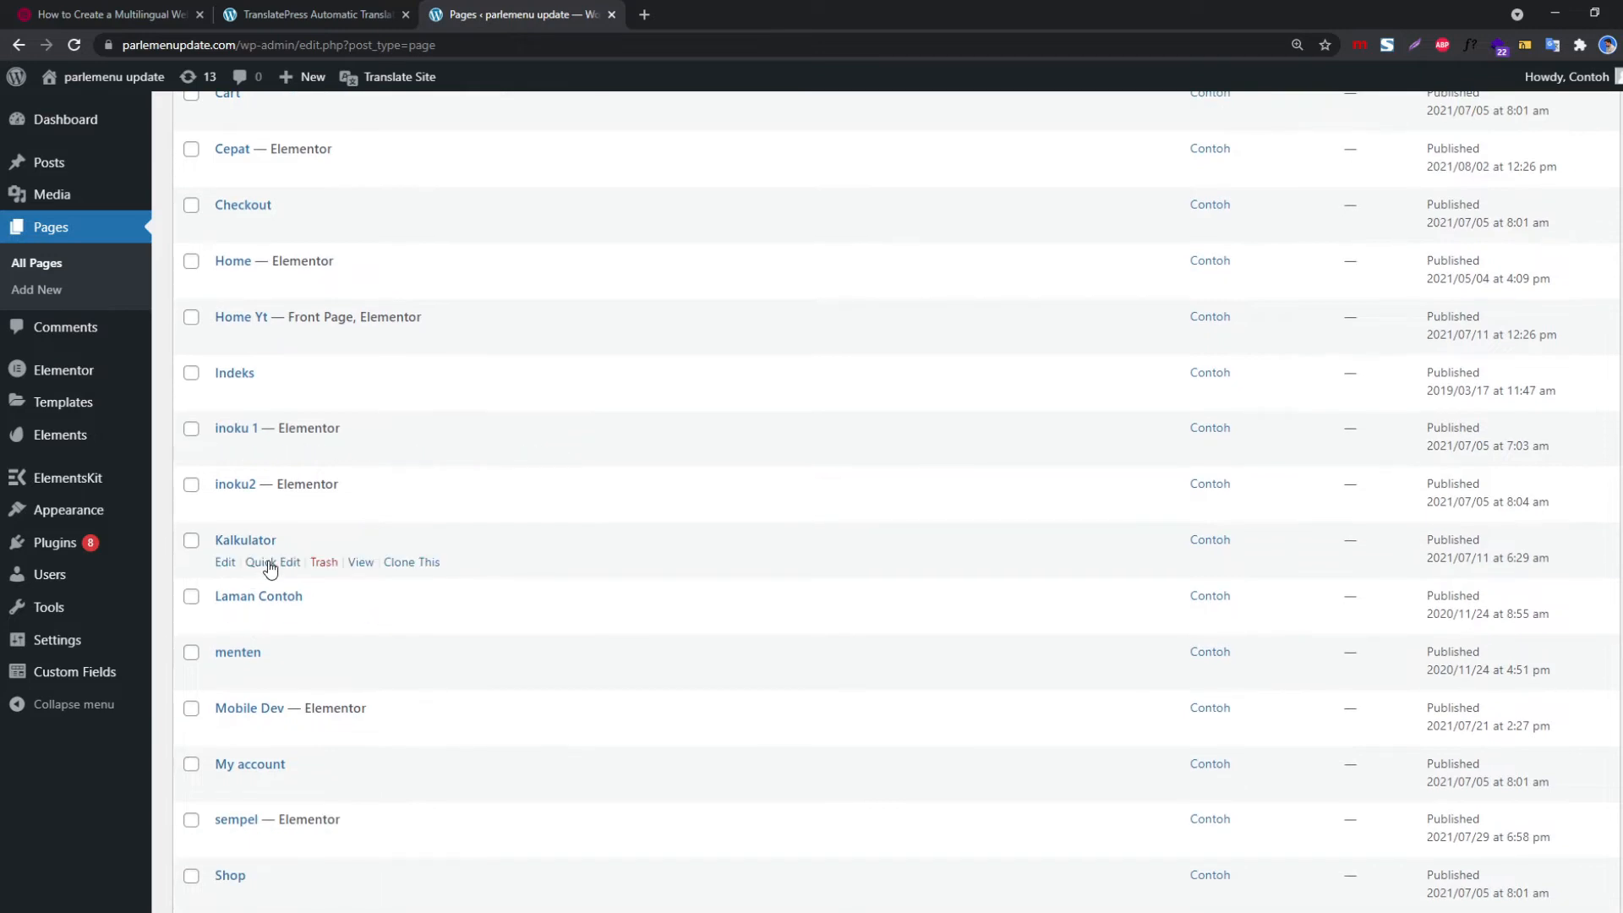
key(ctrl+plus)
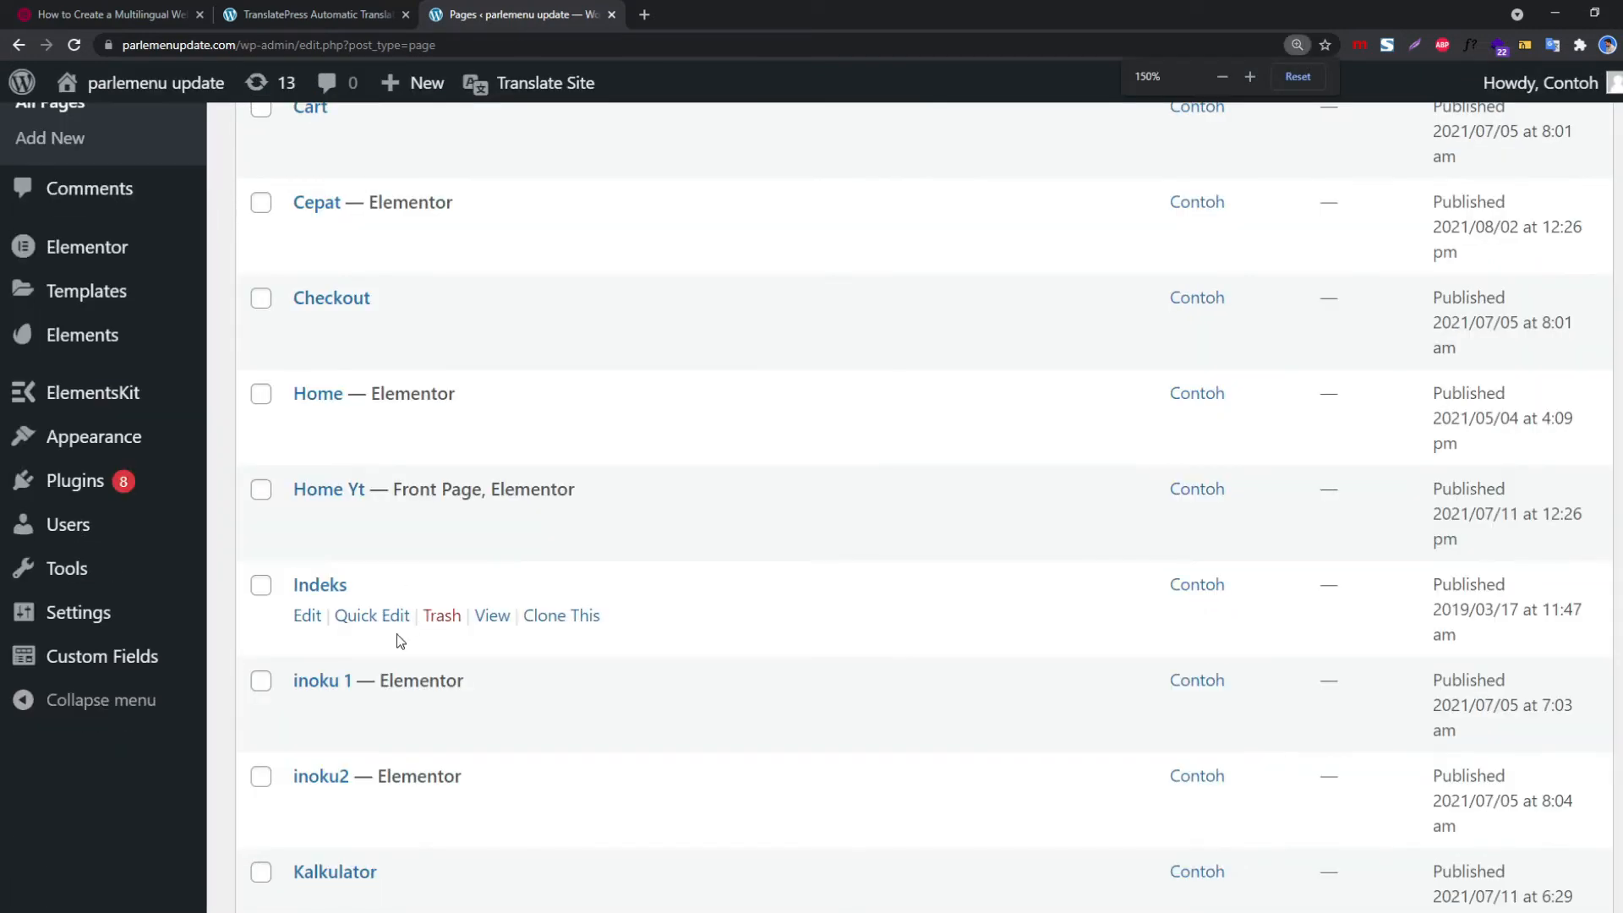
scroll(449, 622, down, 4)
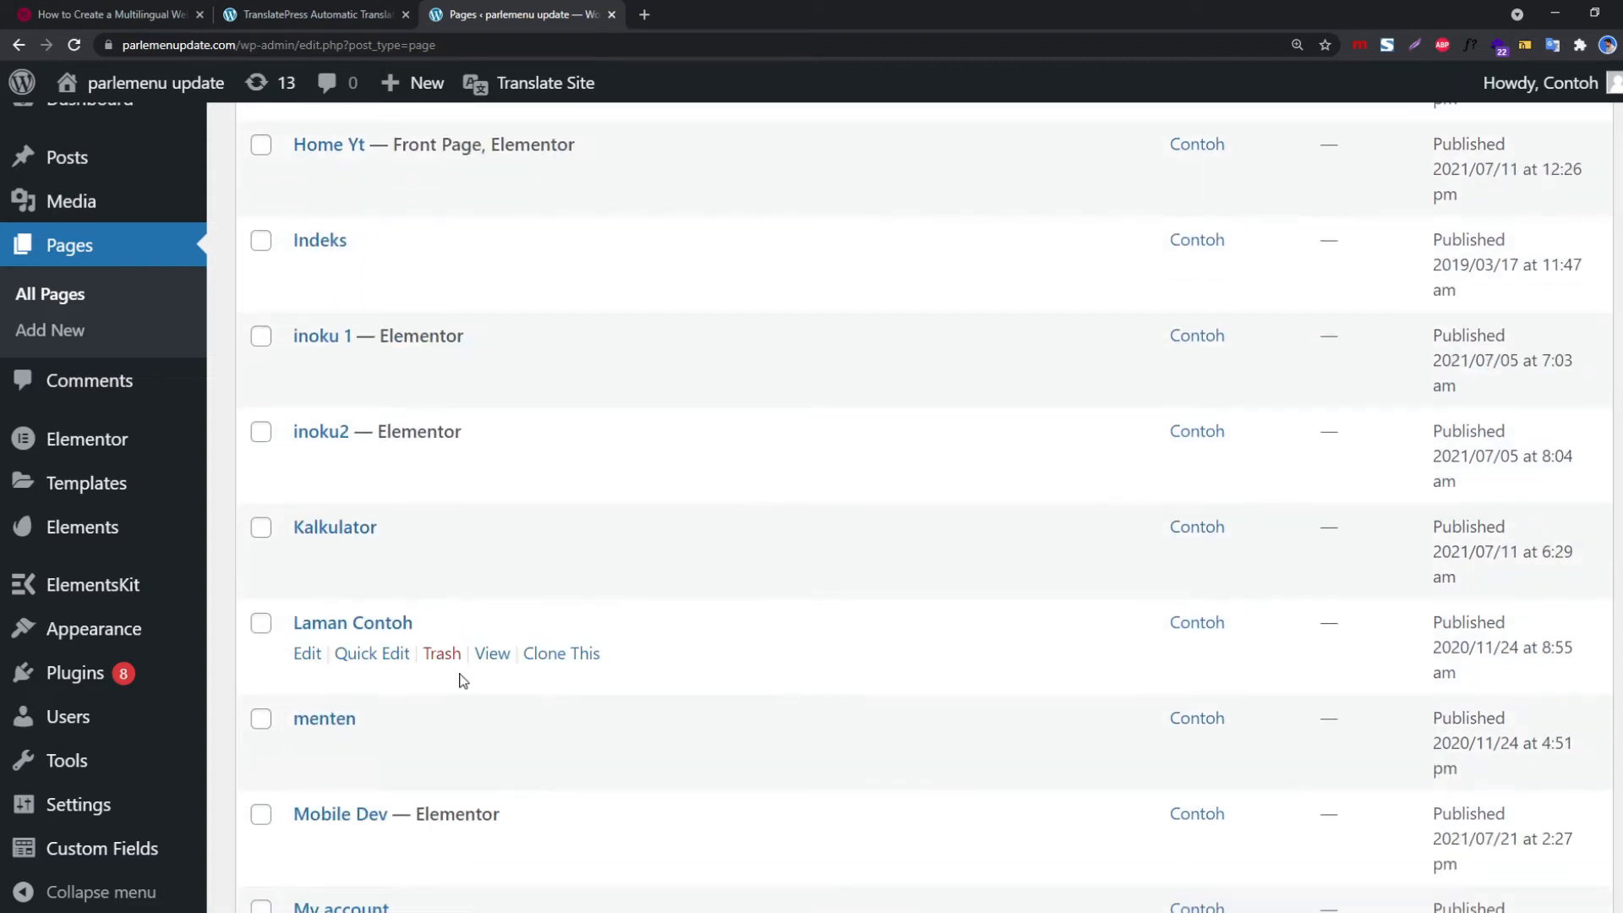
scroll(484, 653, down, 3)
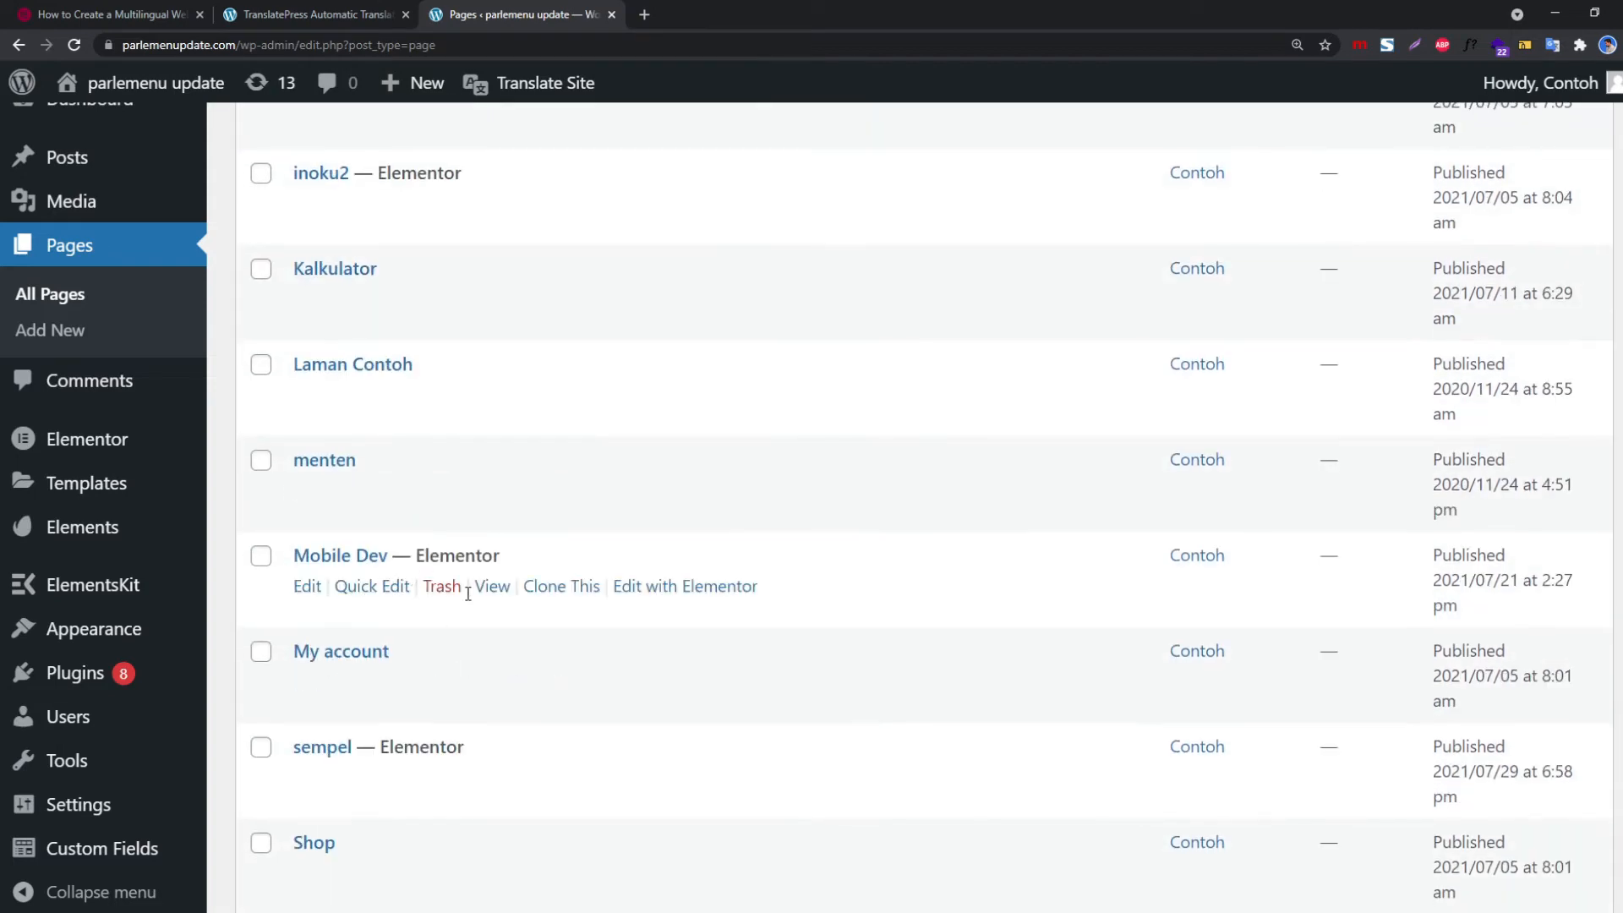
right_click(638, 589)
click(681, 595)
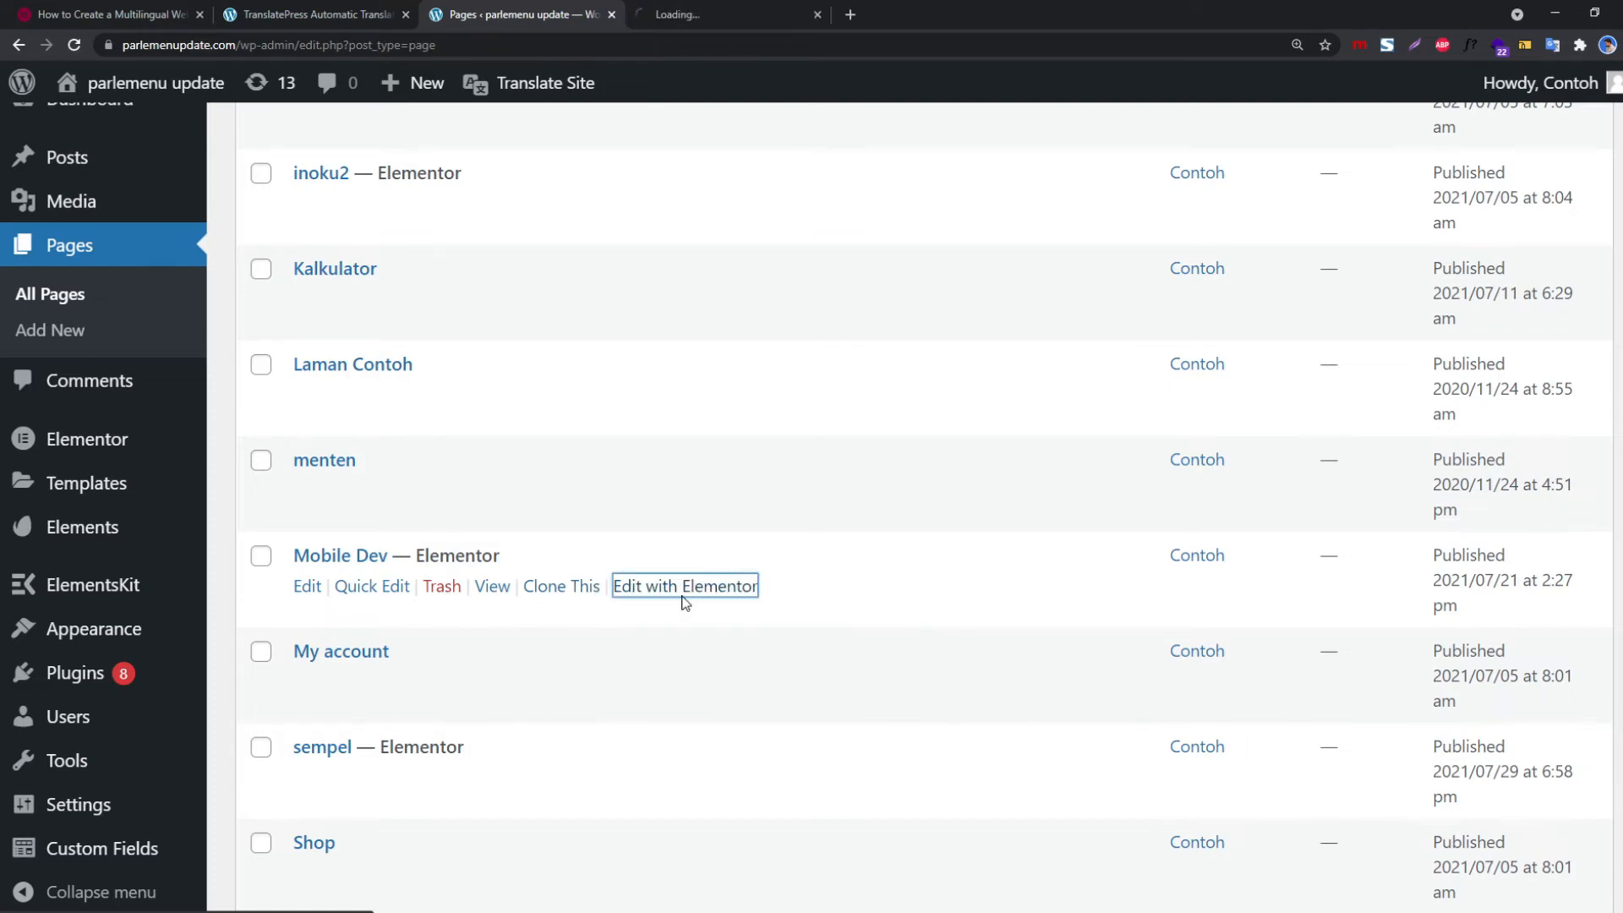
Switch to the previewed Big BBQ Home page, look over its content, and open it in the TranslatePress translation editor
click(717, 12)
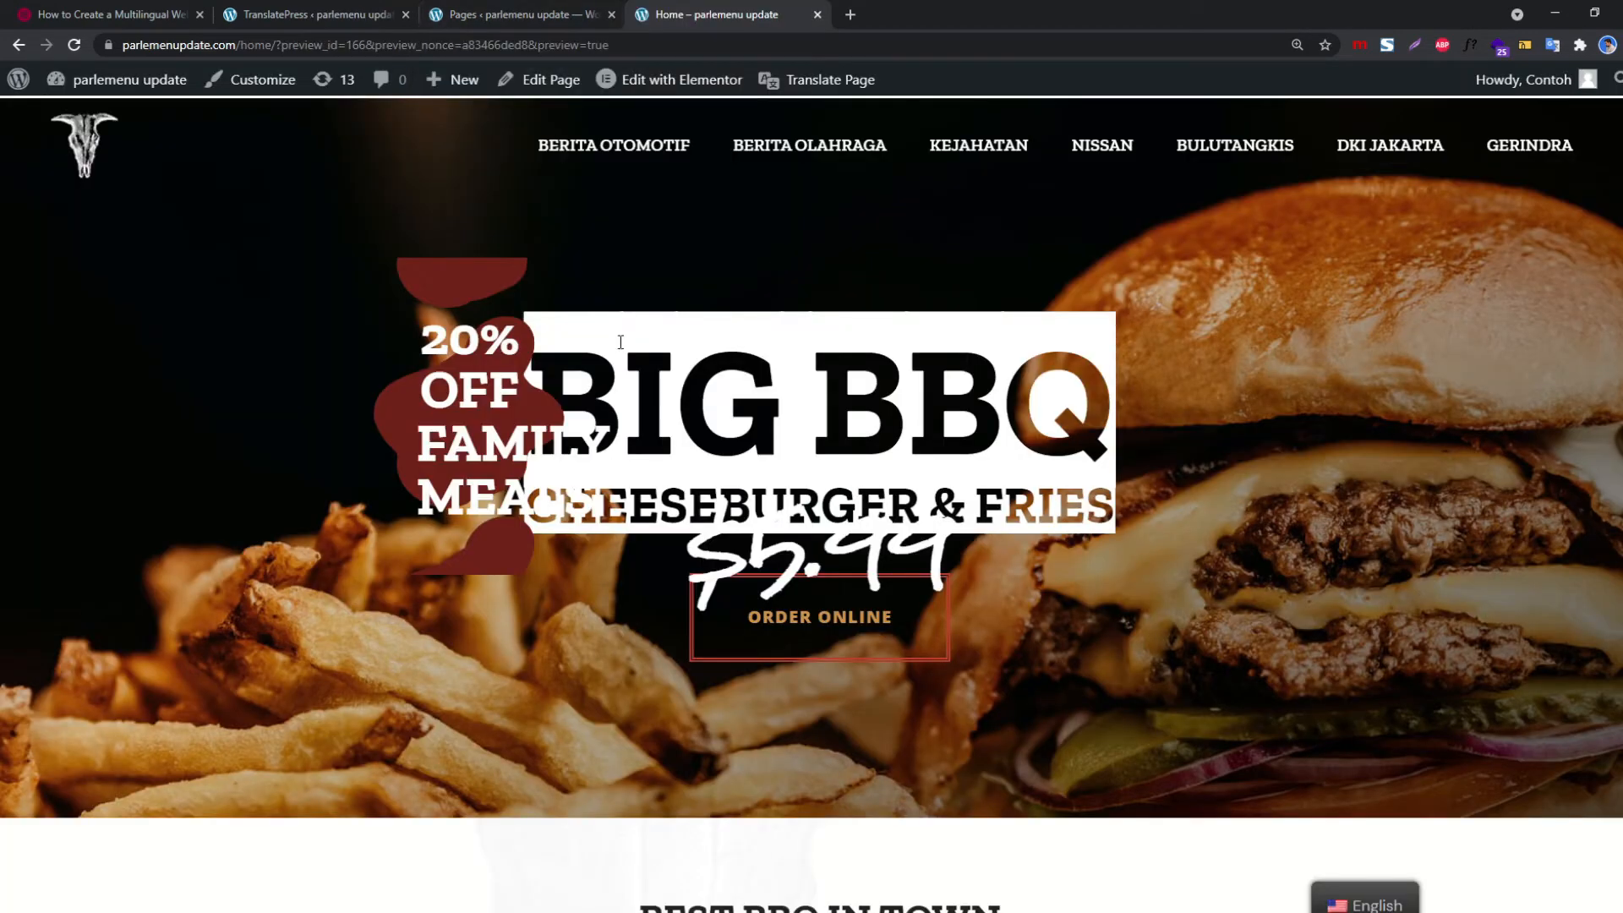
scroll(1202, 536, down, 10)
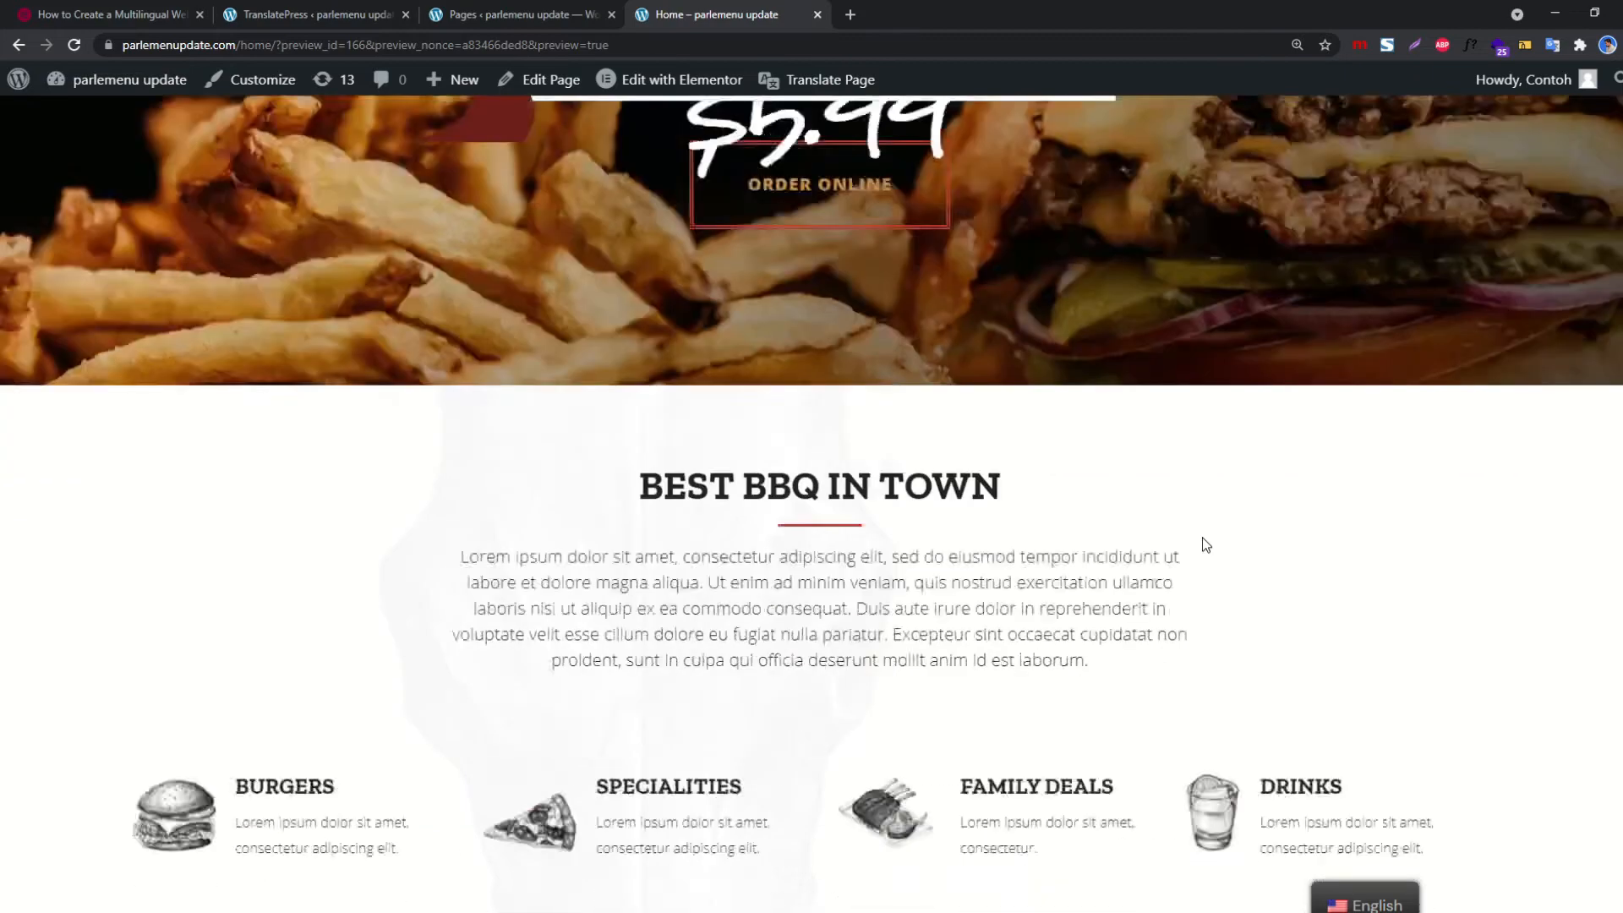
scroll(1182, 497, up, 4)
scroll(1181, 497, up, 3)
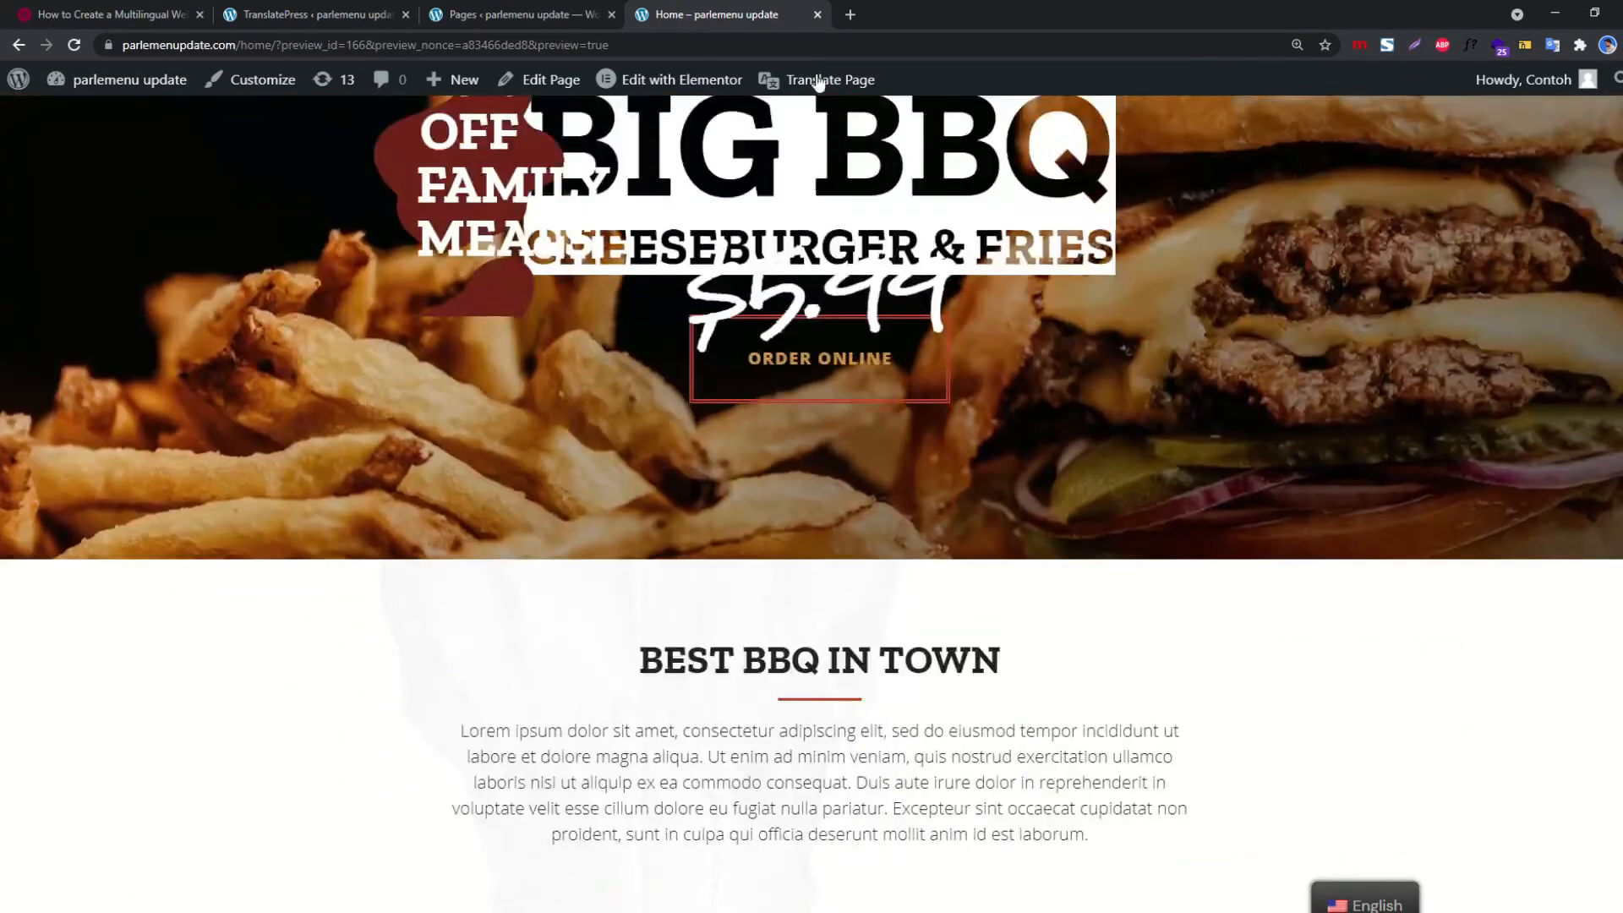
mouse_move(841, 89)
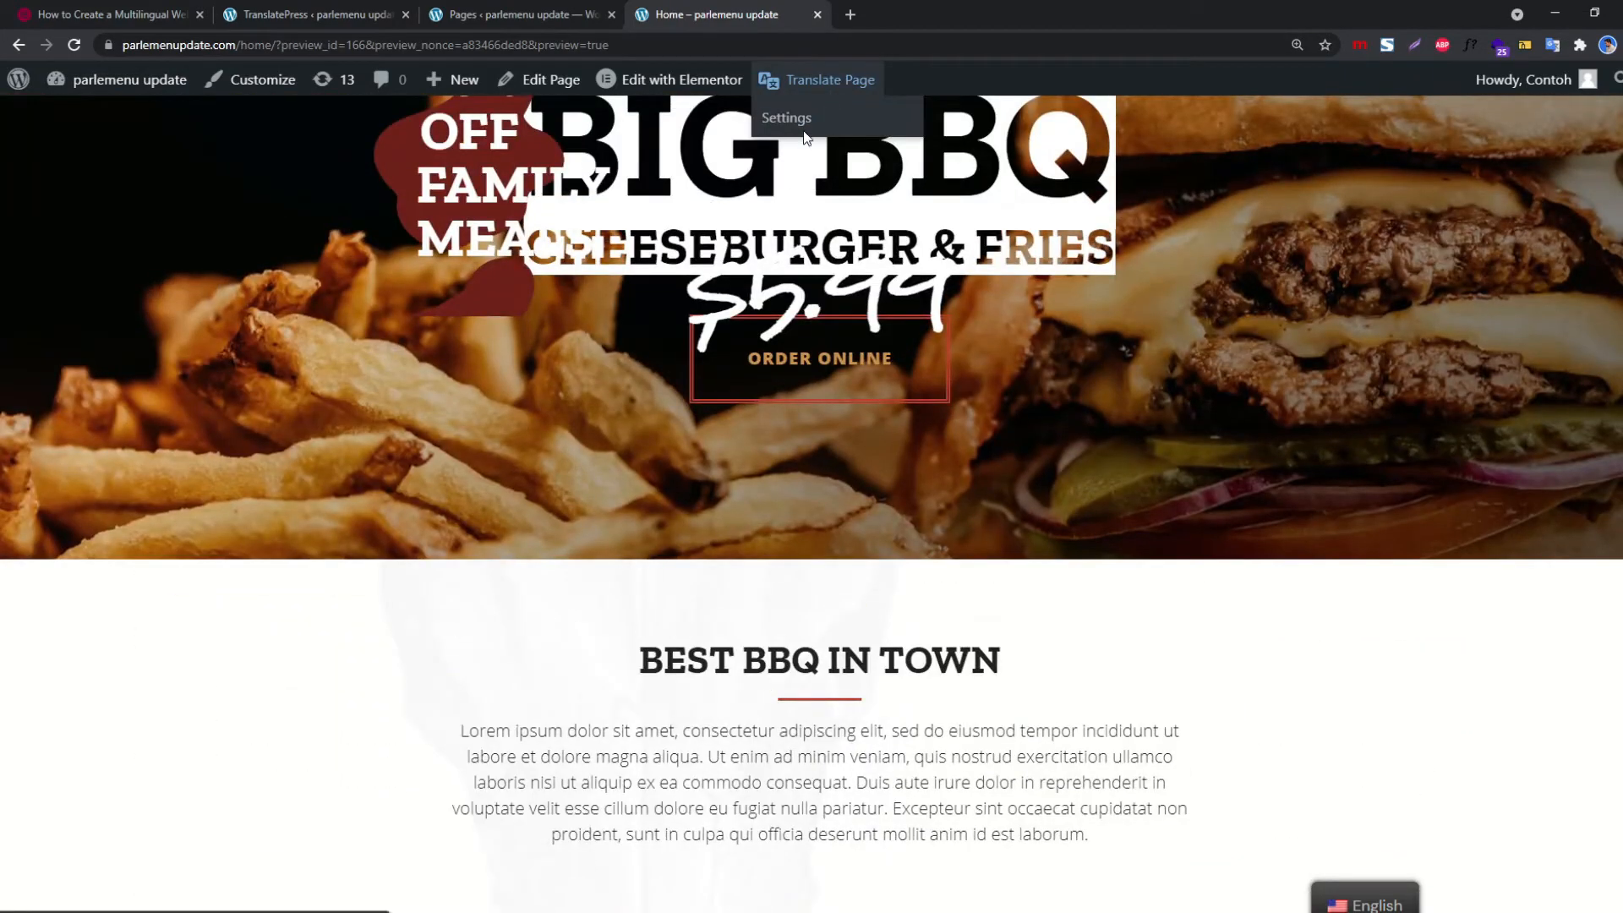
click(835, 83)
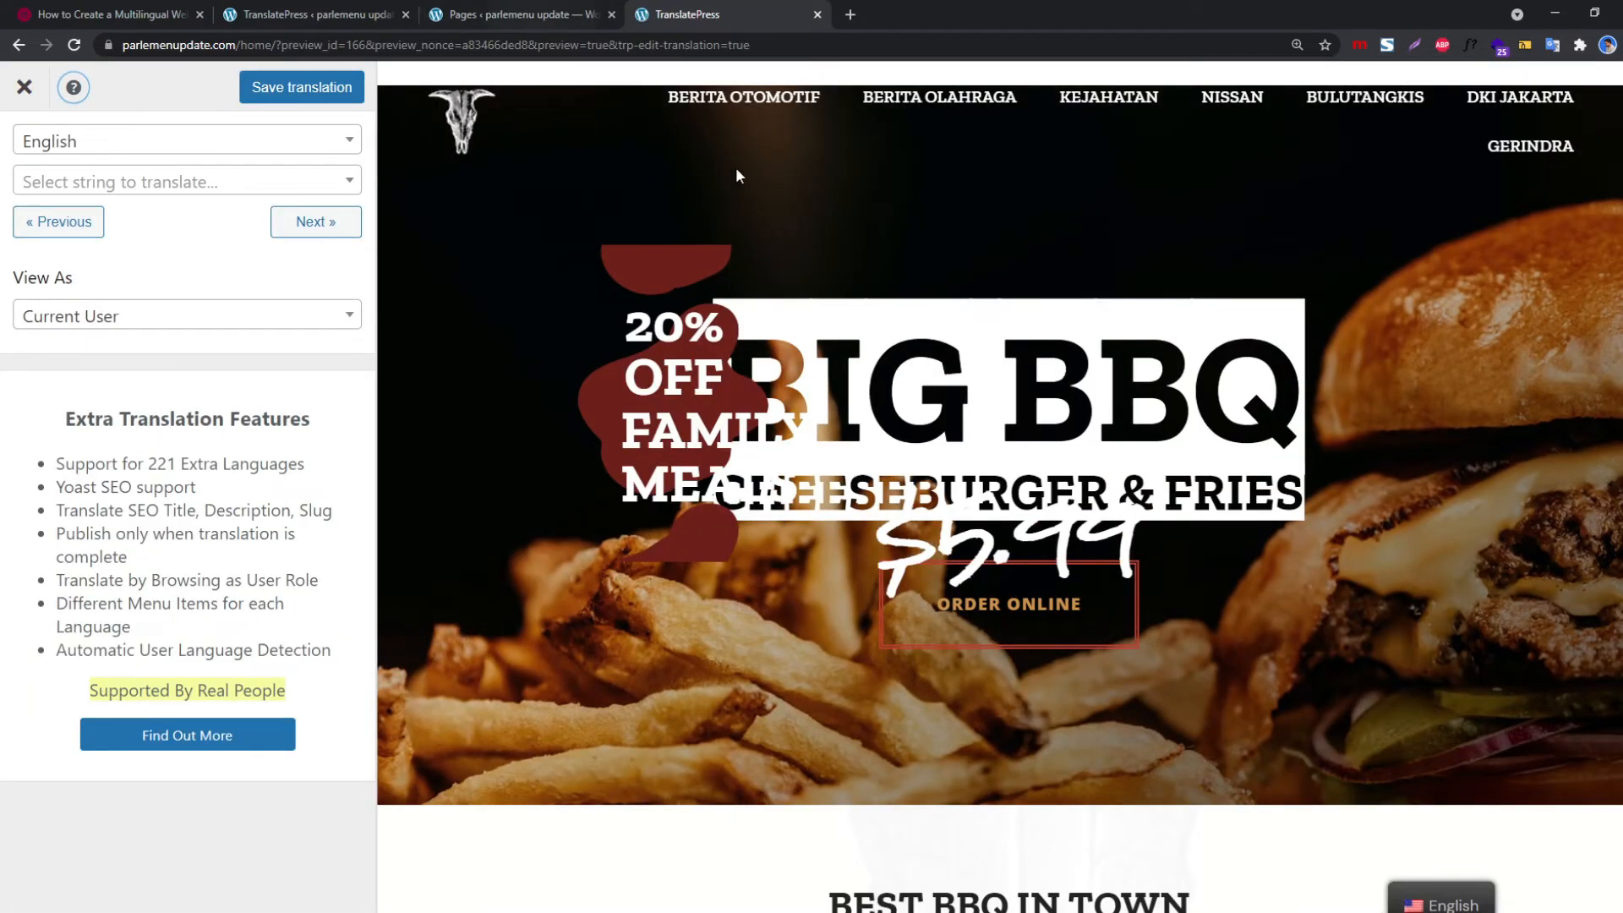
Open the "Berita Otomotif" menu item for Indonesian translation and look through the page's other translatable content
mouse_move(652, 100)
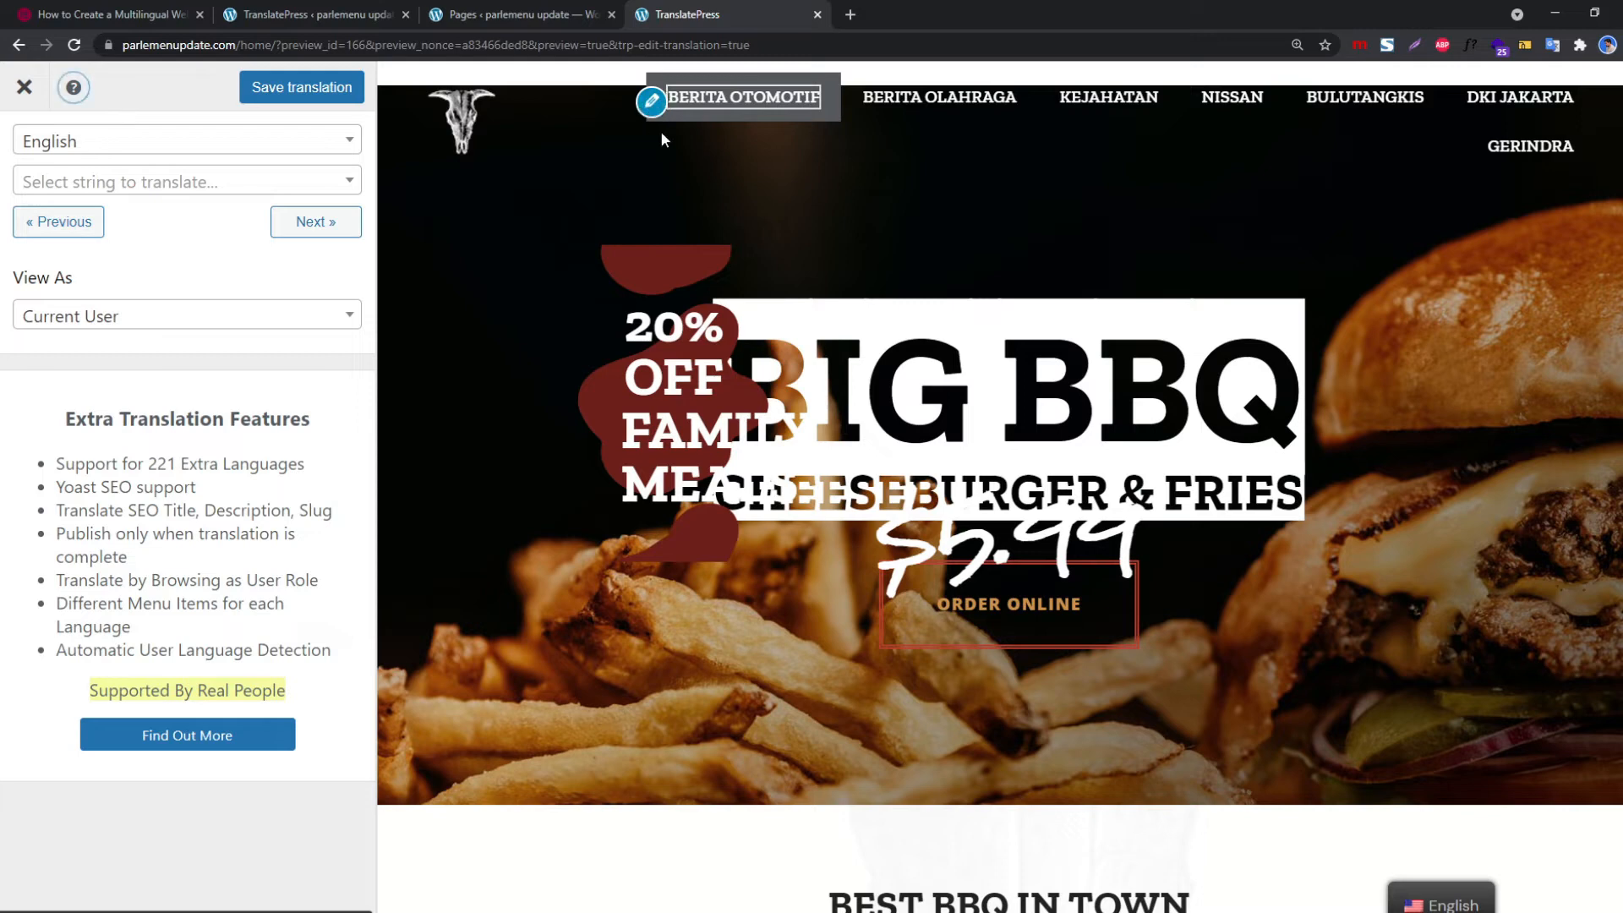
click(650, 107)
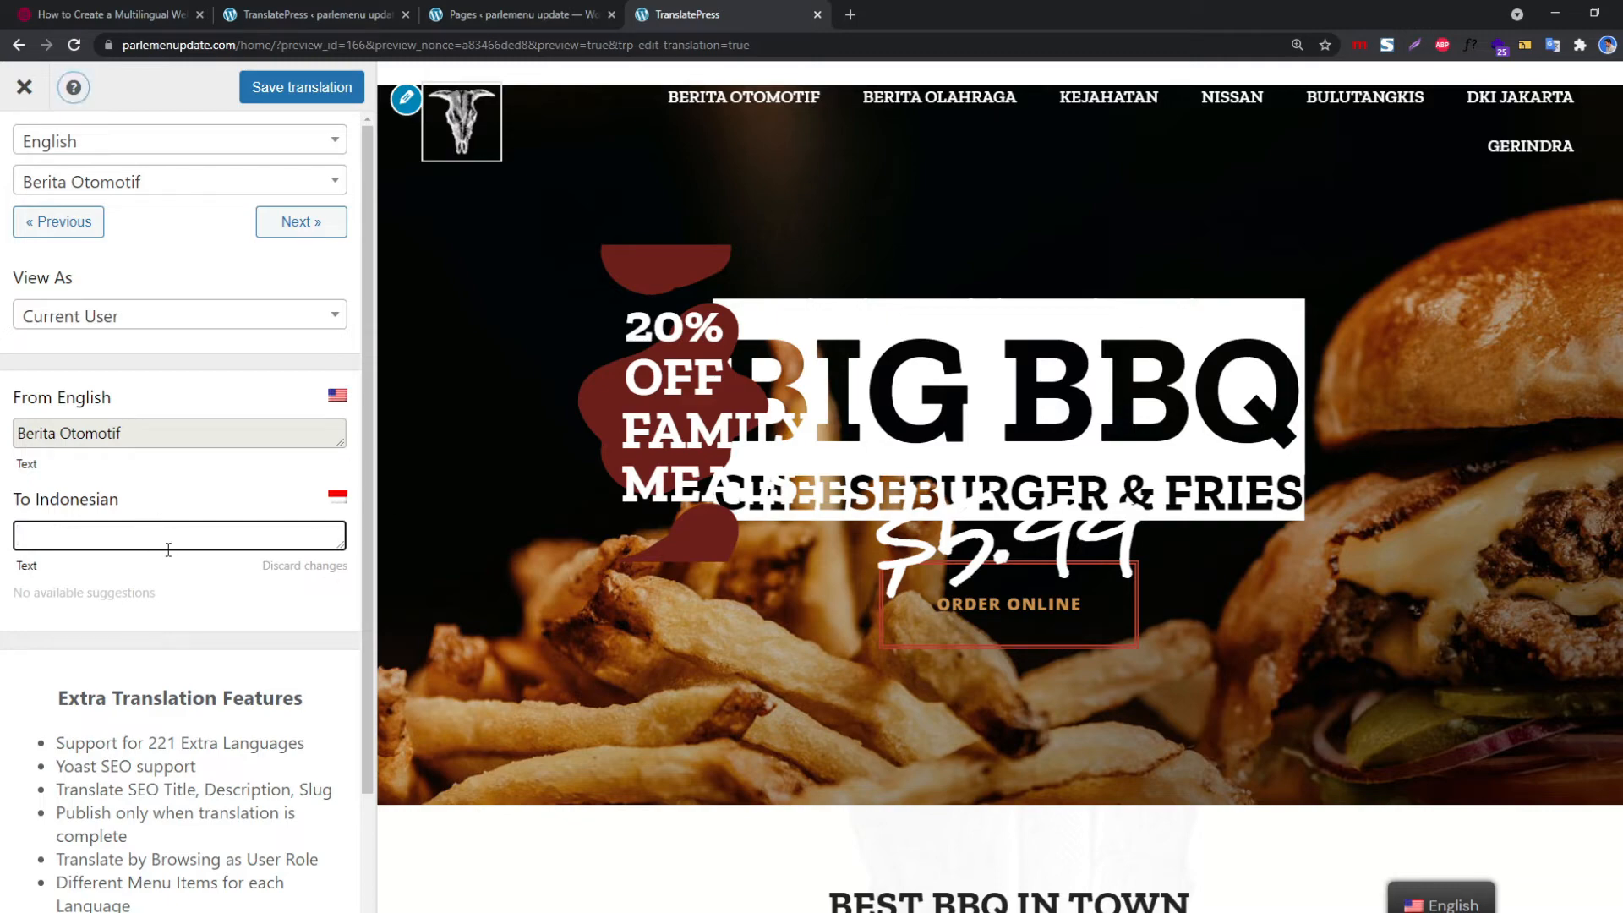
scroll(1189, 555, down, 10)
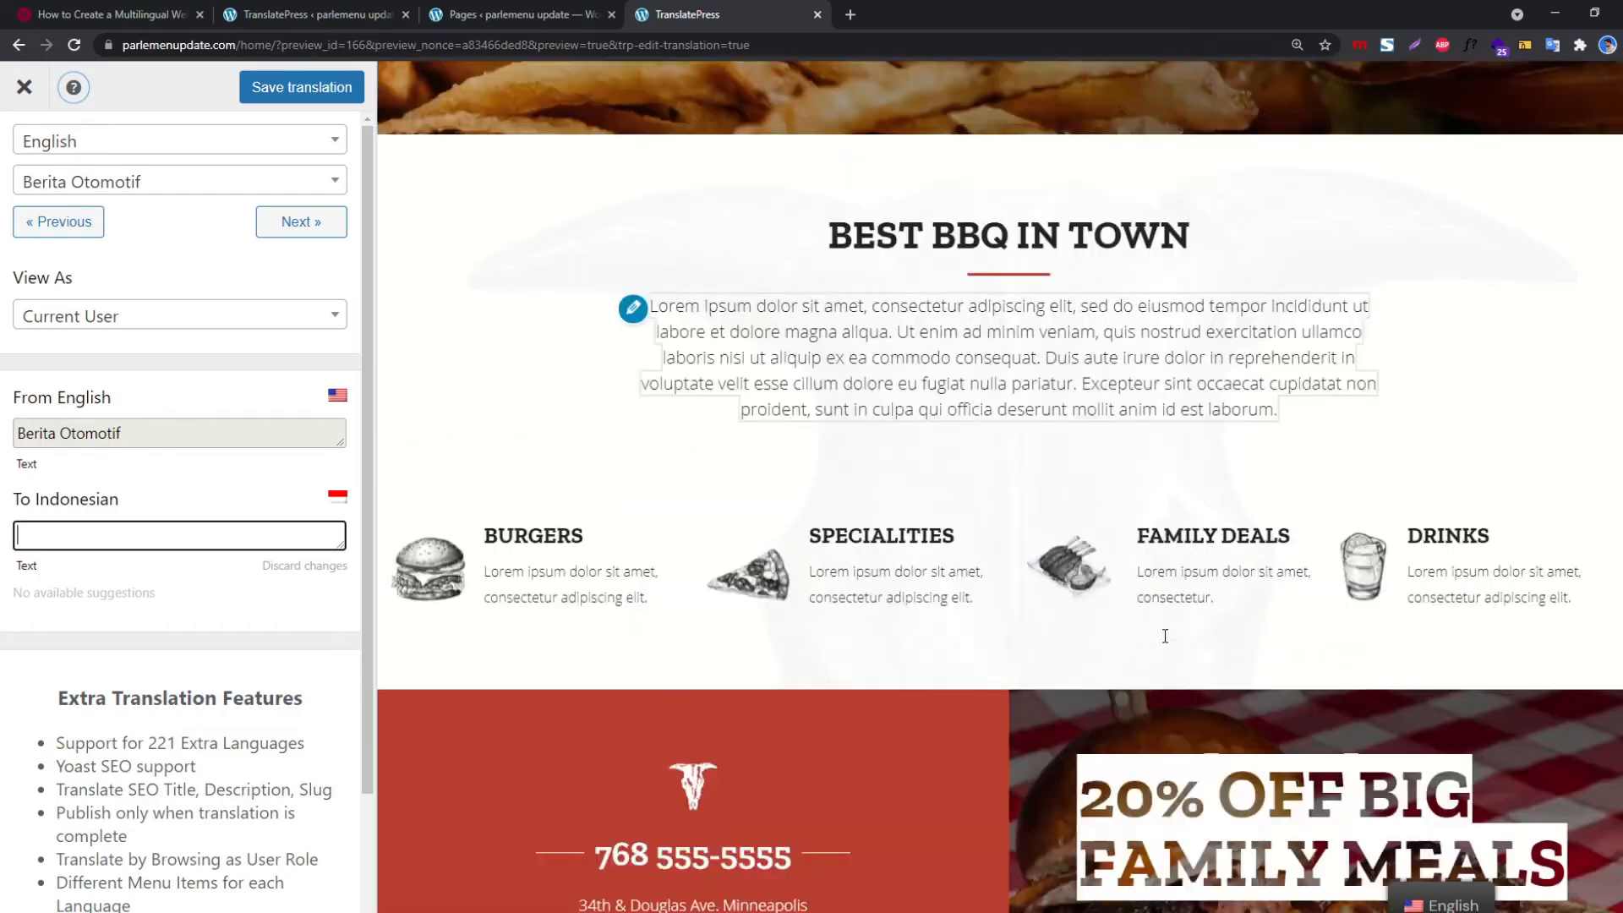
scroll(1165, 636, down, 2)
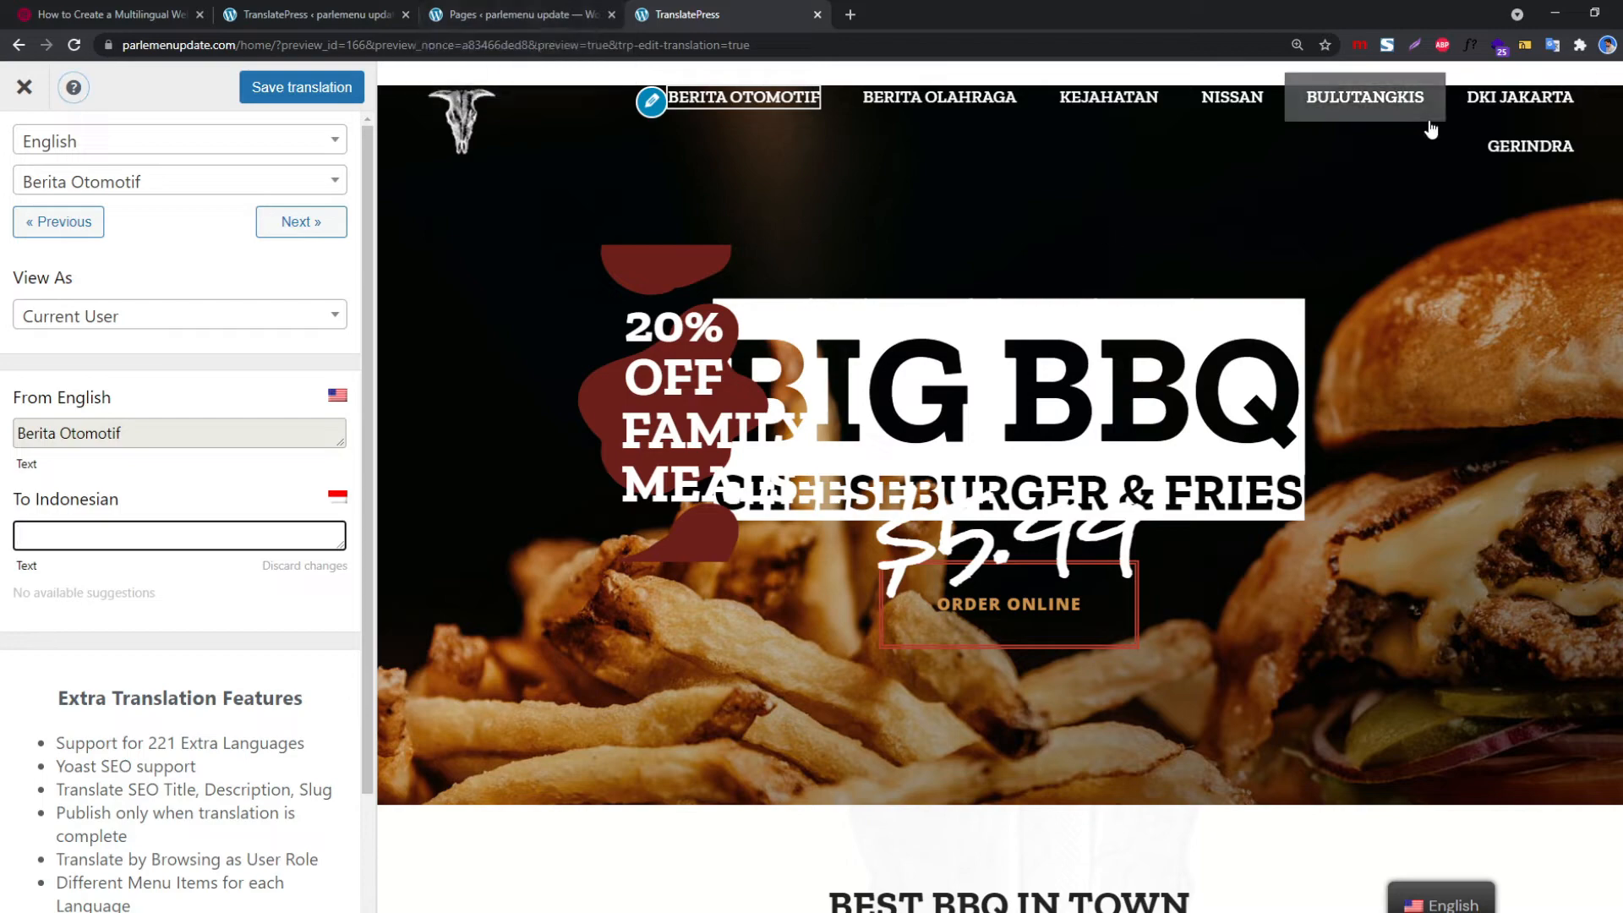
Open the site's homepage in a new tab from the WordPress admin and close the translation editor tab
click(571, 8)
mouse_move(126, 80)
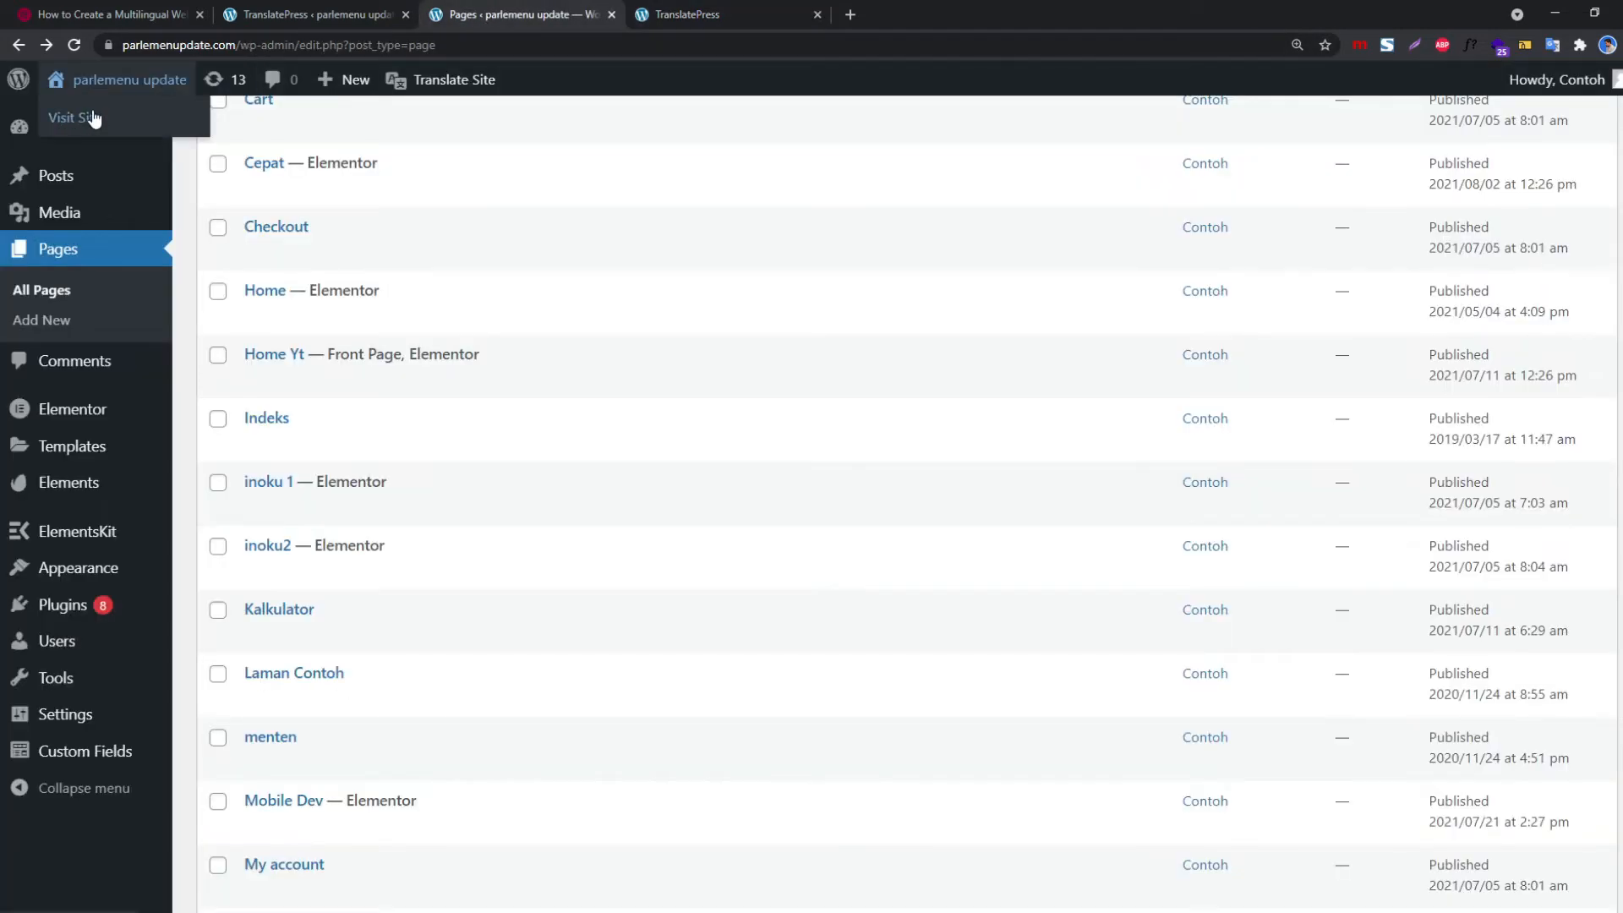
right_click(93, 117)
click(124, 124)
click(727, 15)
click(1059, 15)
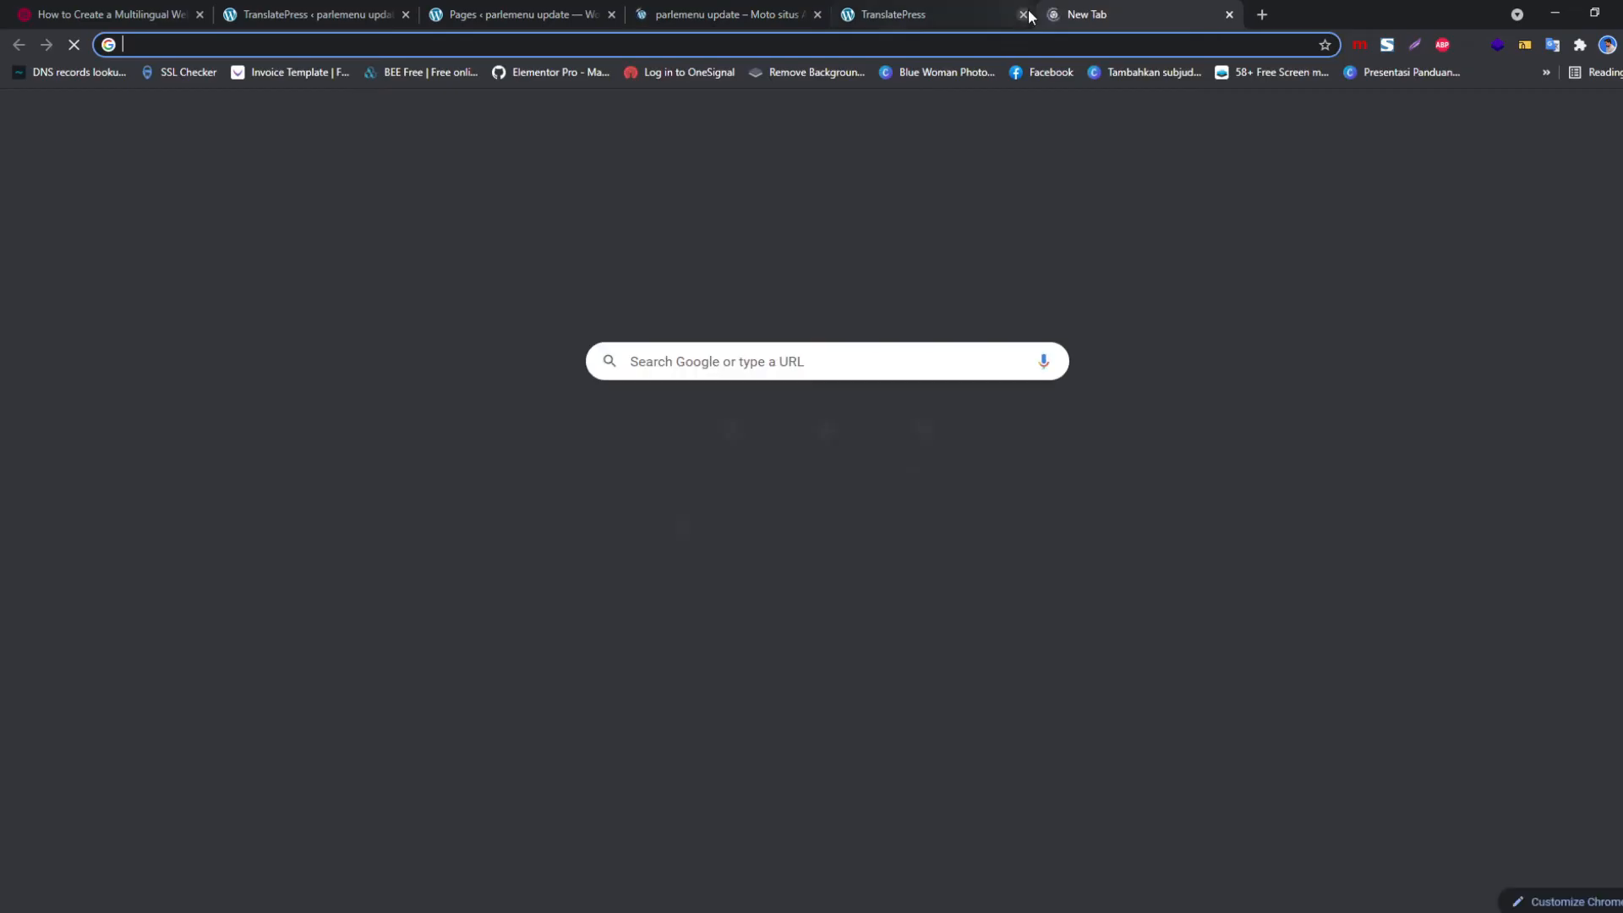
click(1025, 15)
click(1024, 16)
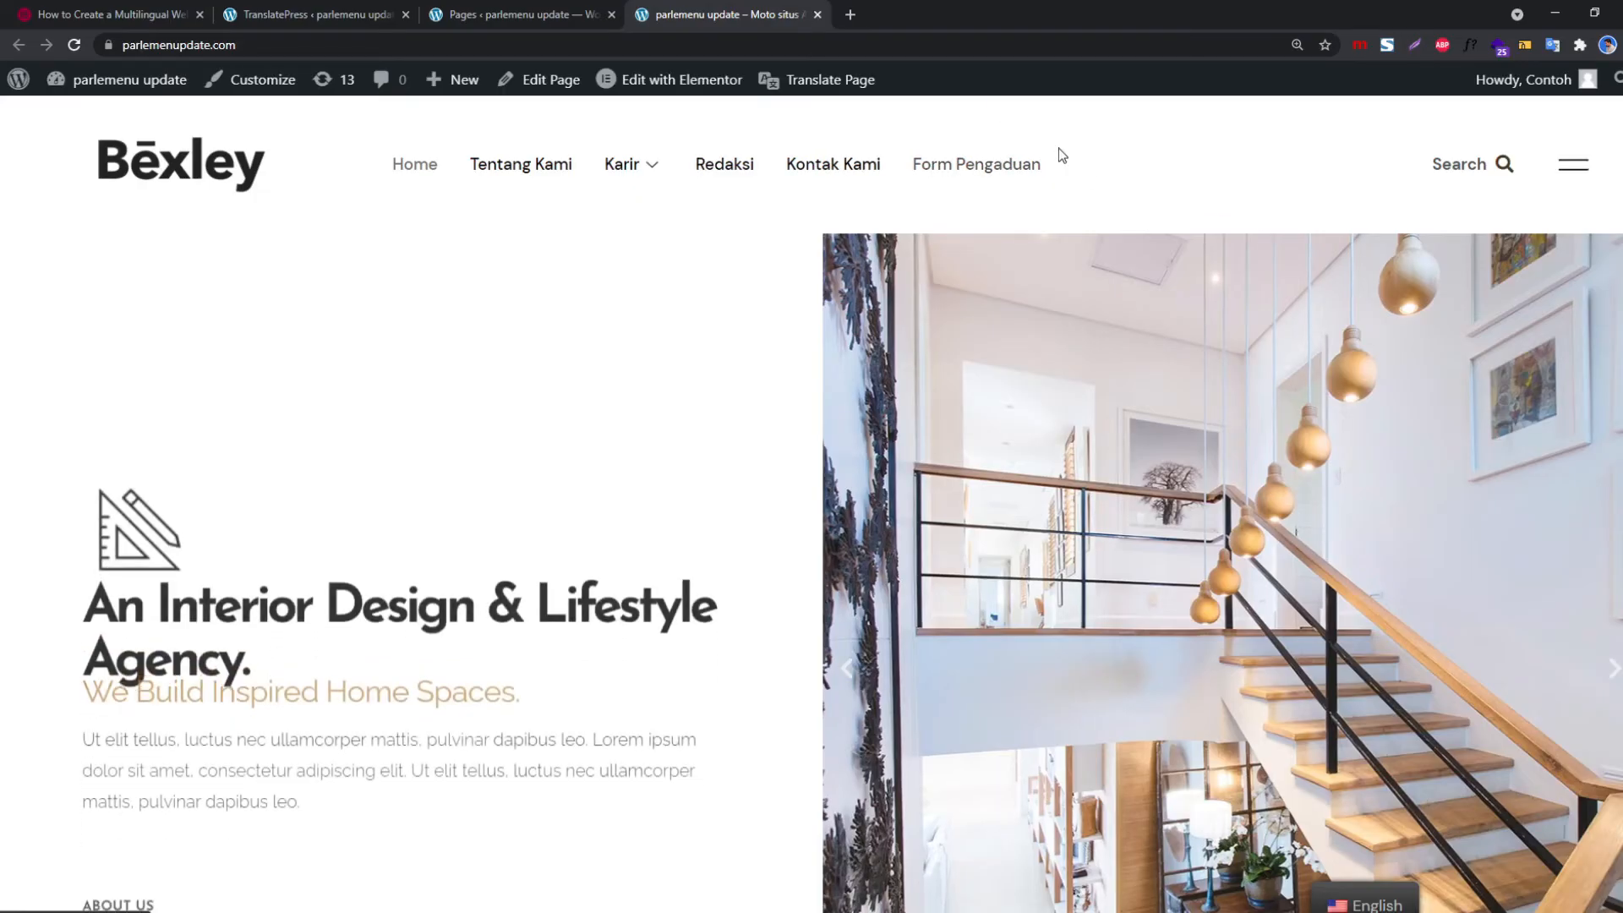
Return to the WordPress admin and open the site's navigation menu management page
click(518, 15)
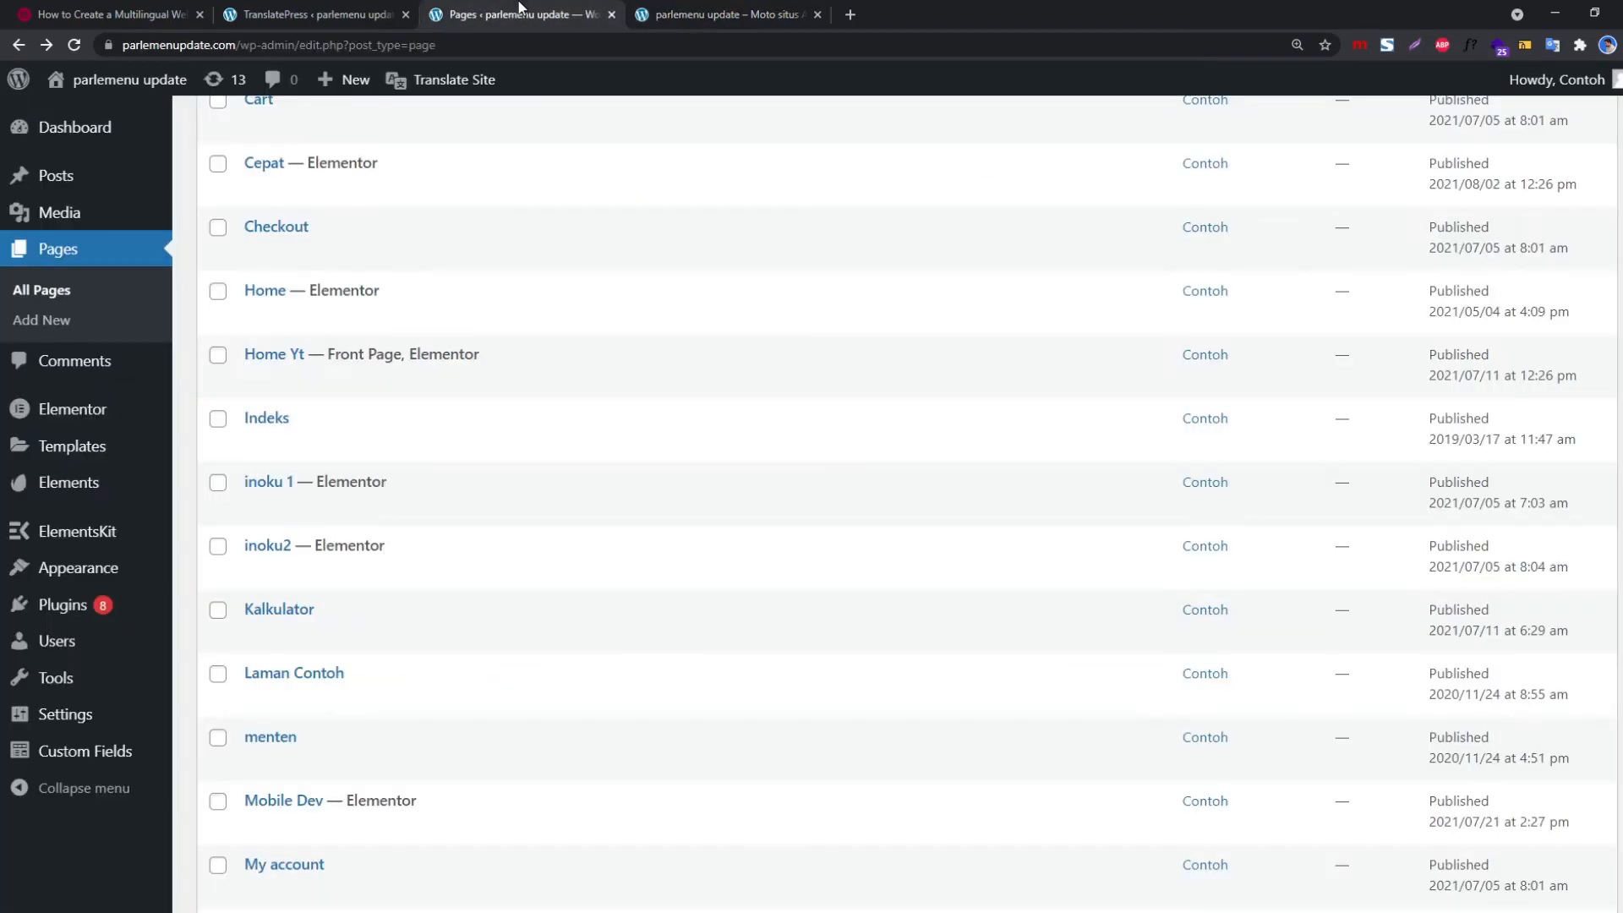
mouse_move(82, 574)
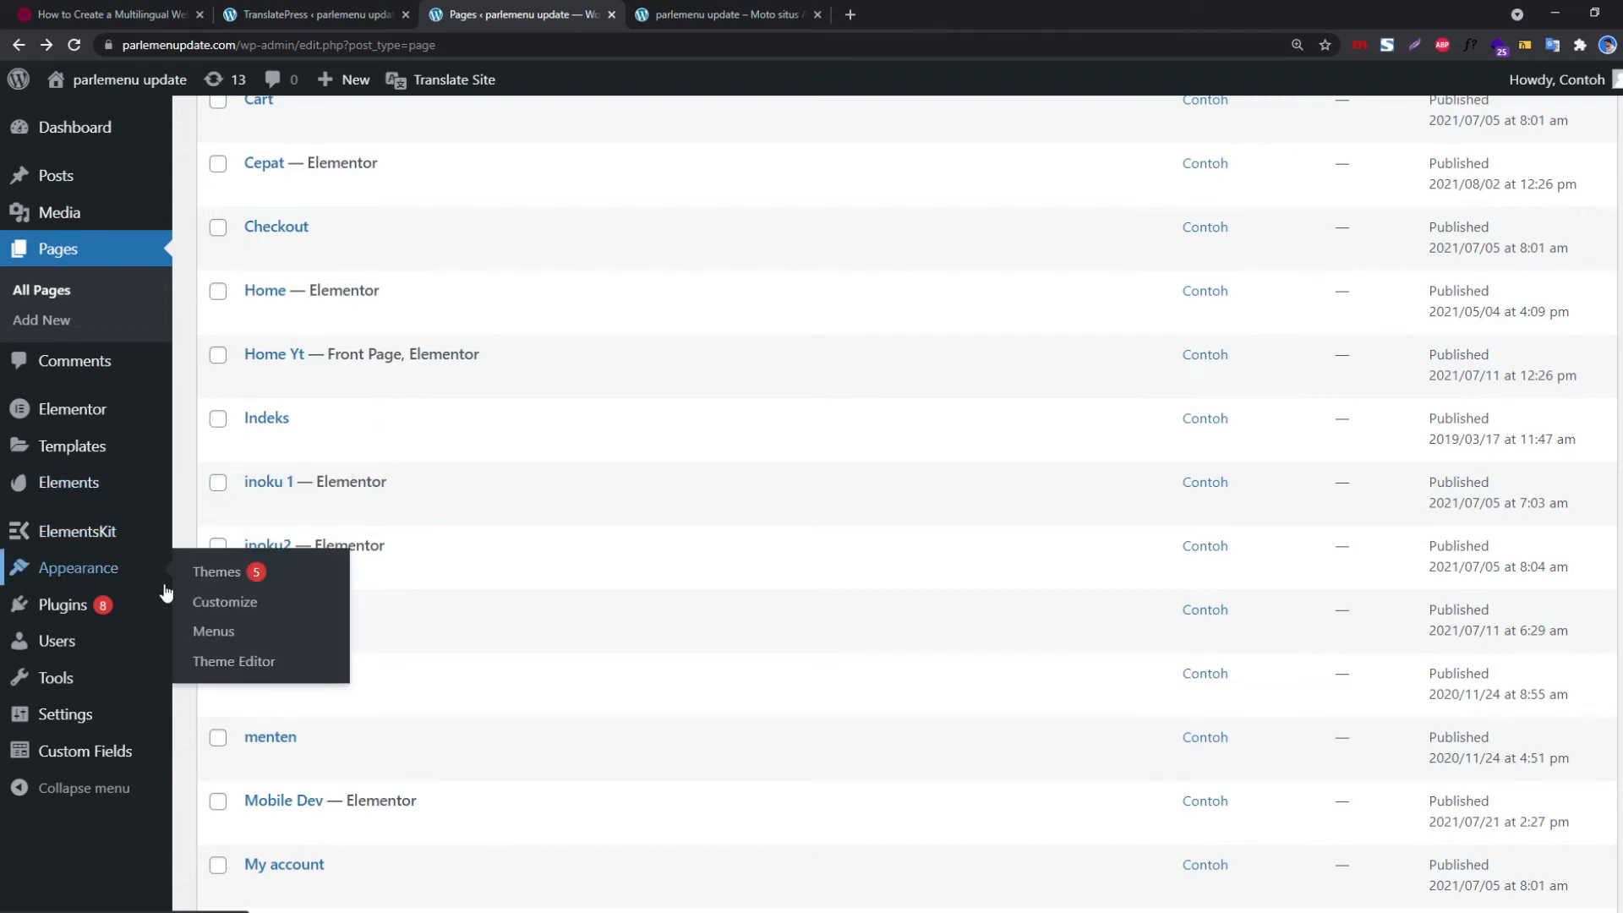
click(216, 656)
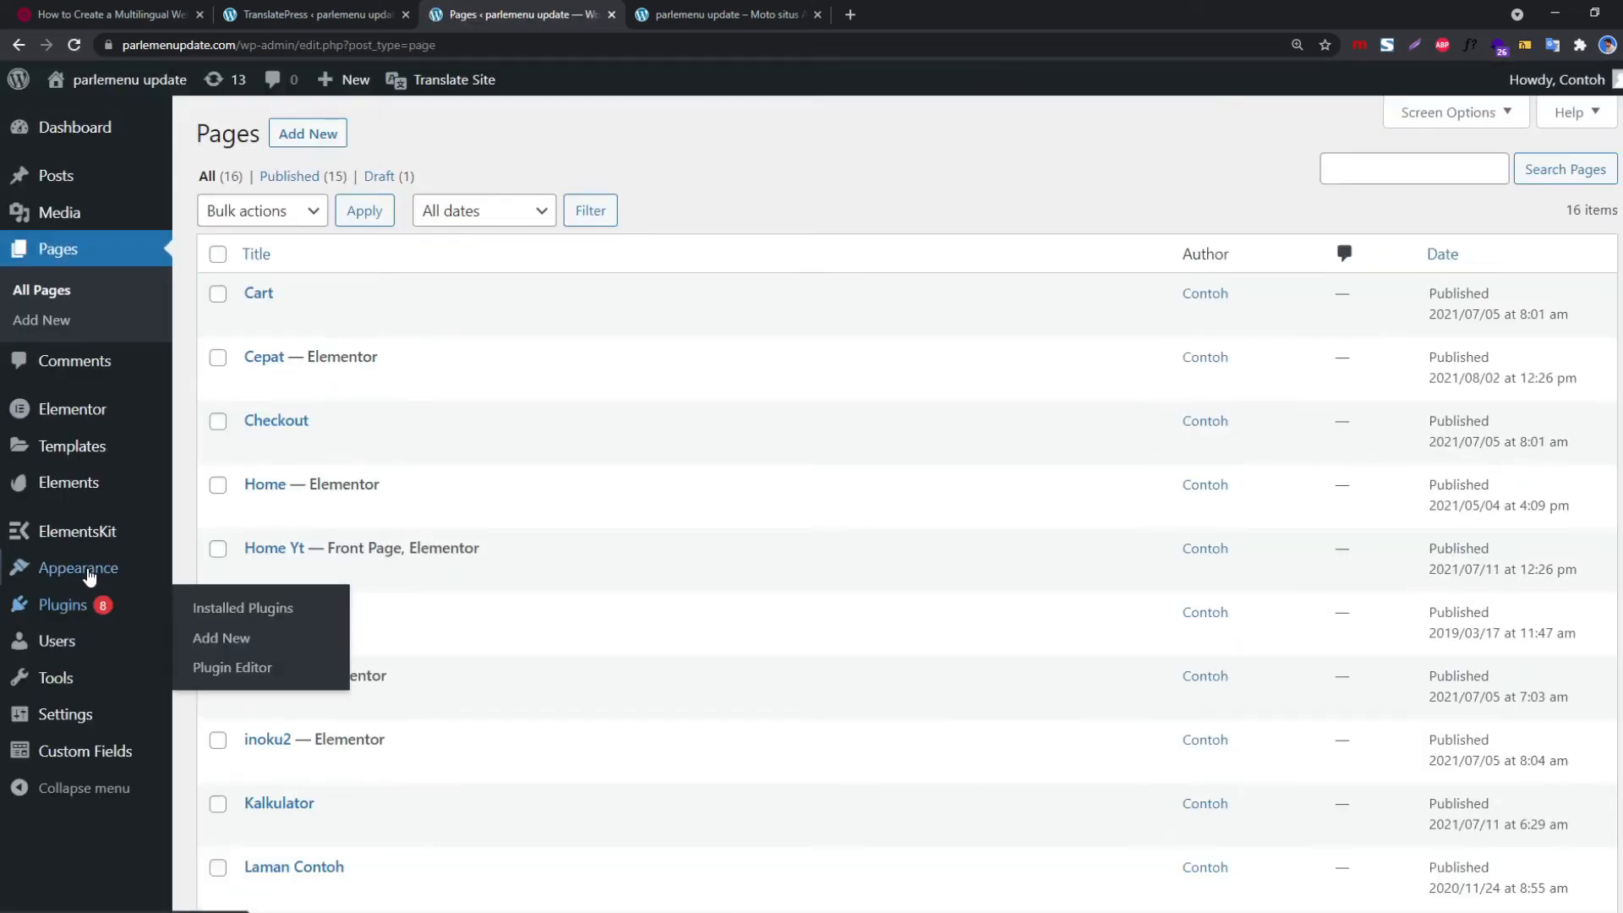
mouse_move(89, 573)
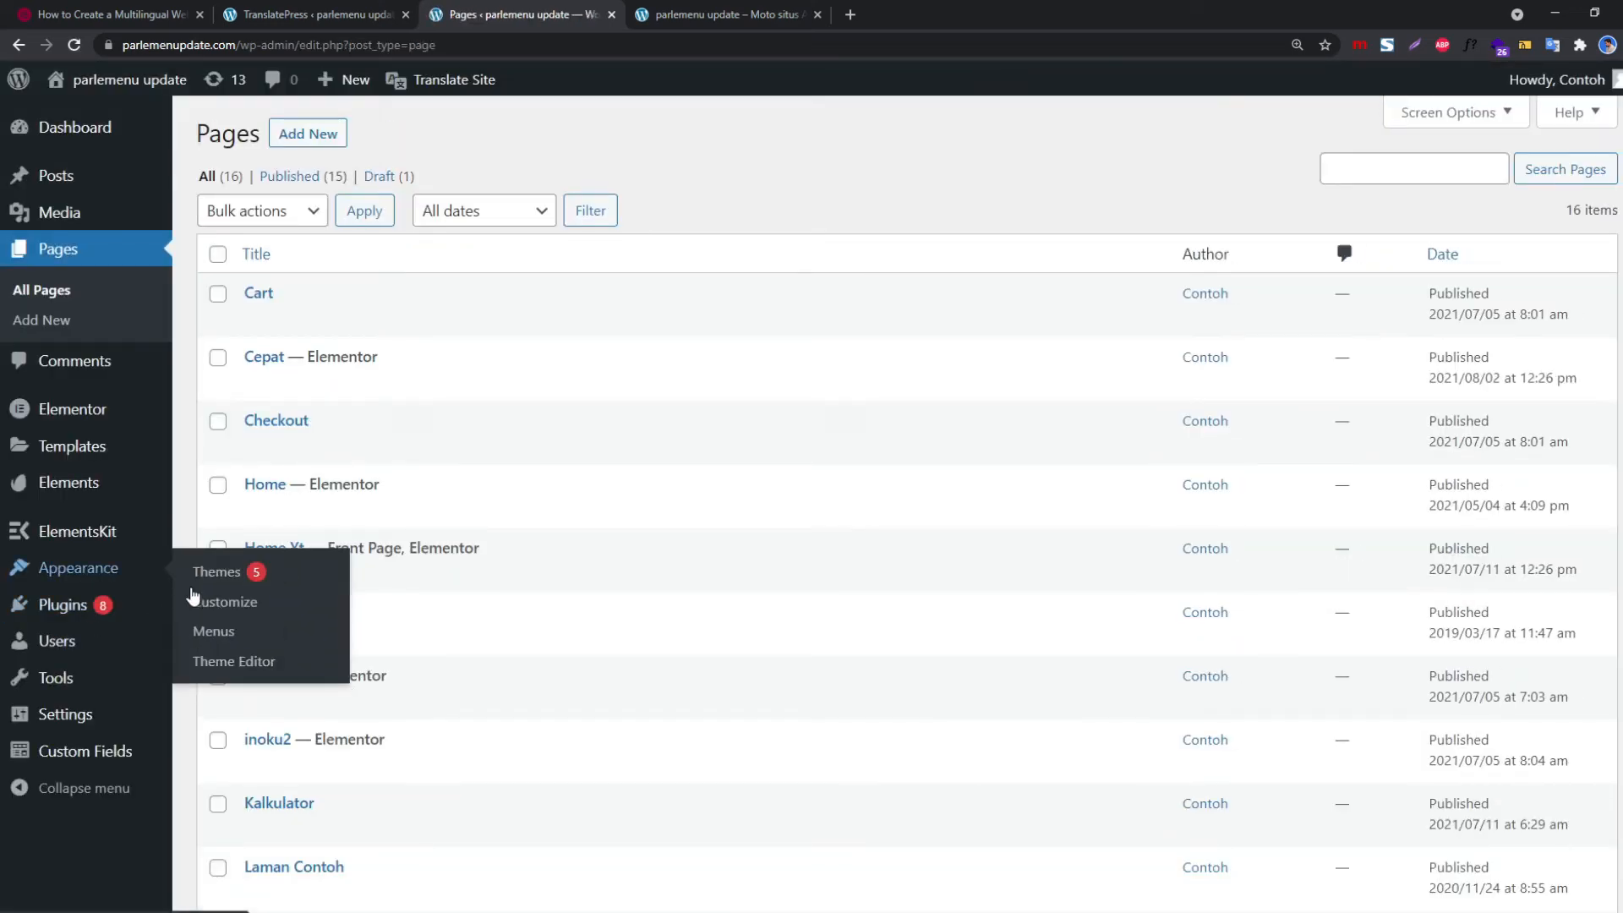
click(216, 634)
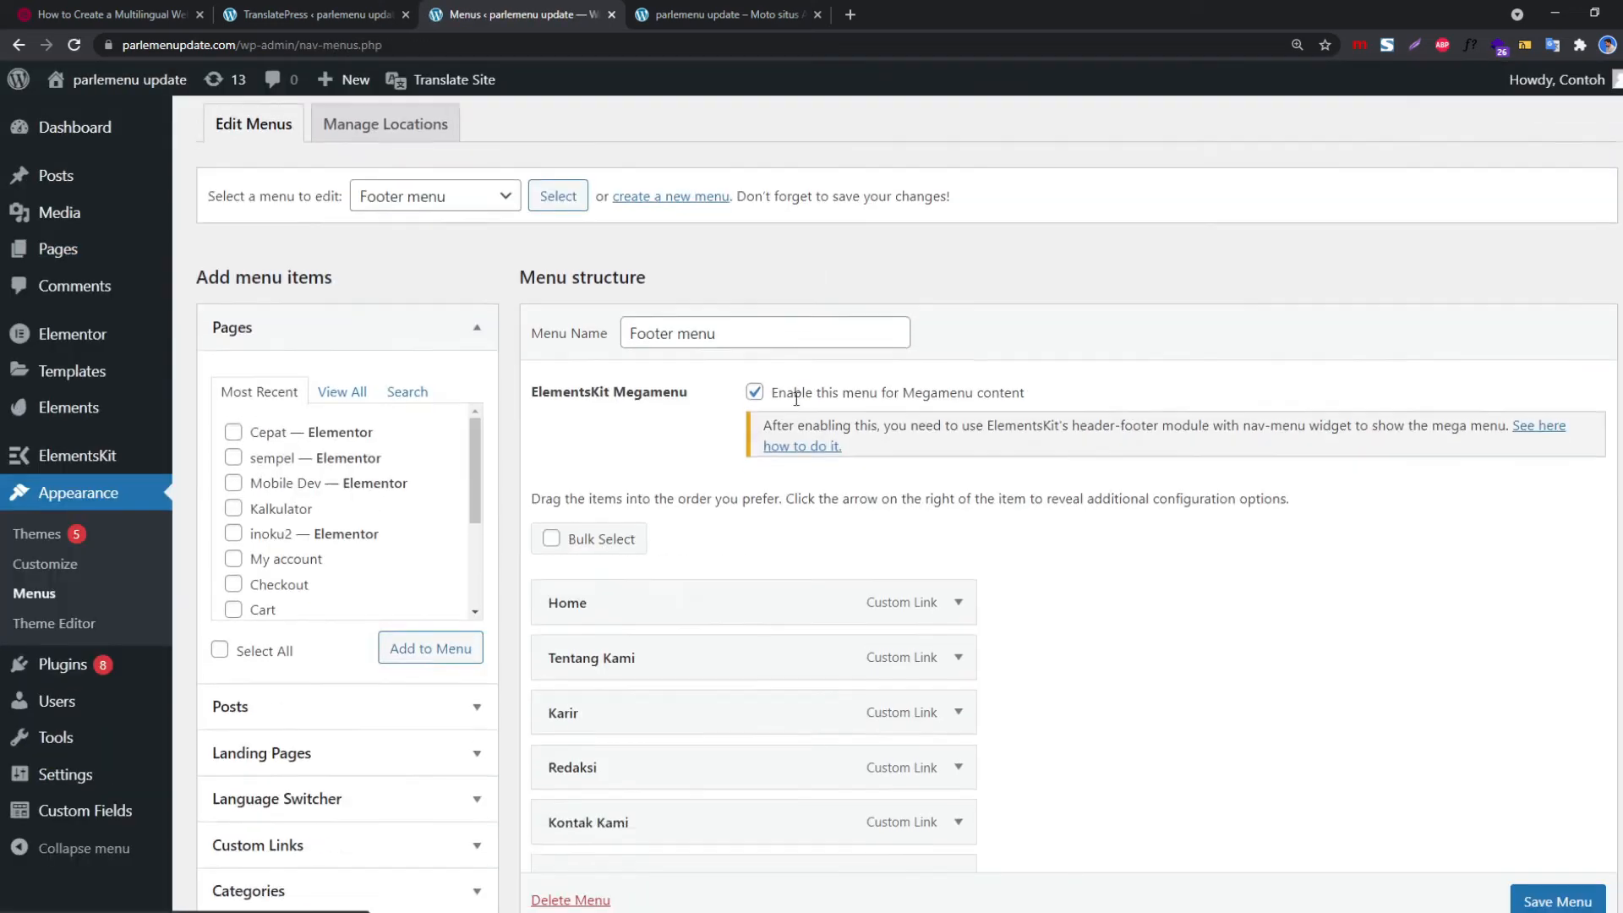
Add the Indonesian and English language switcher items to the Footer menu
scroll(796, 398, down, 4)
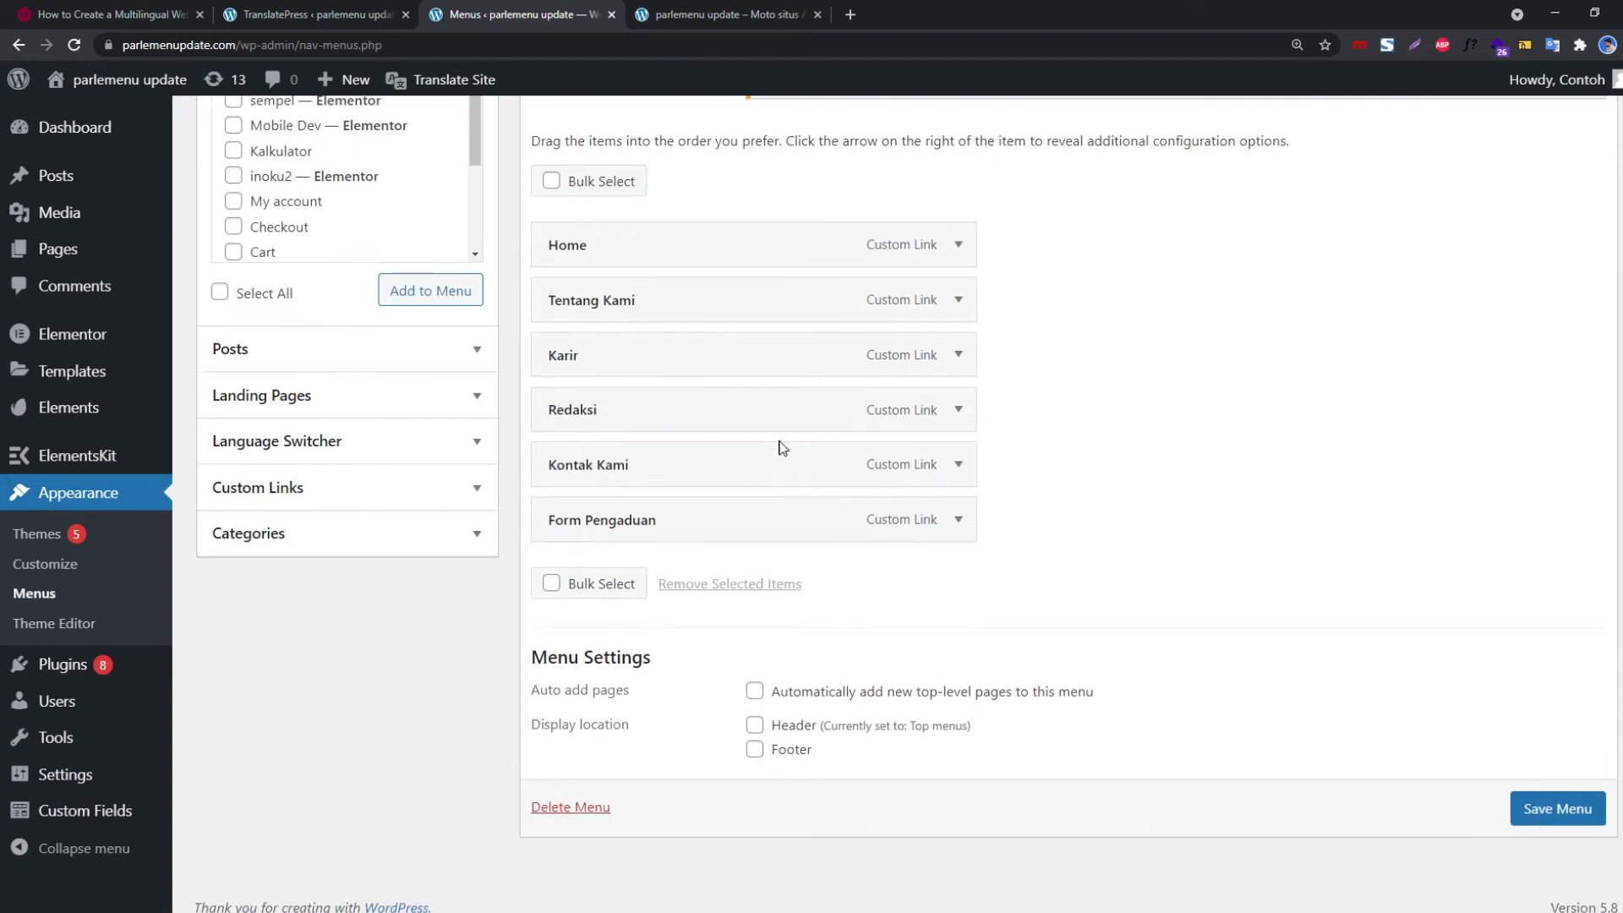
click(421, 444)
scroll(452, 264, up, 1)
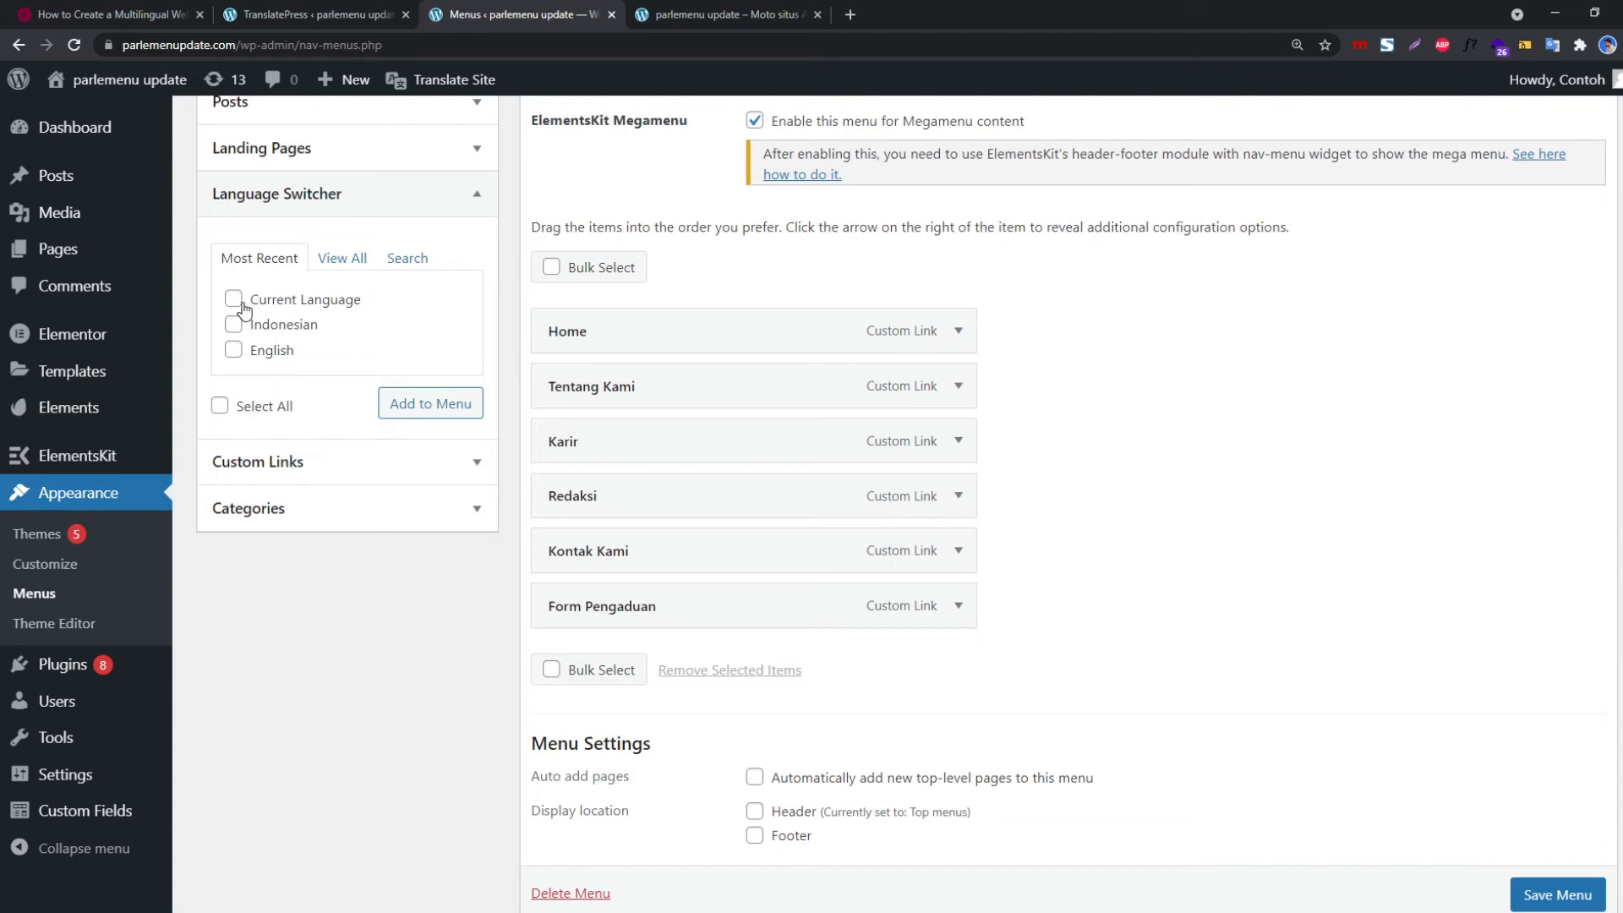
click(237, 355)
click(441, 414)
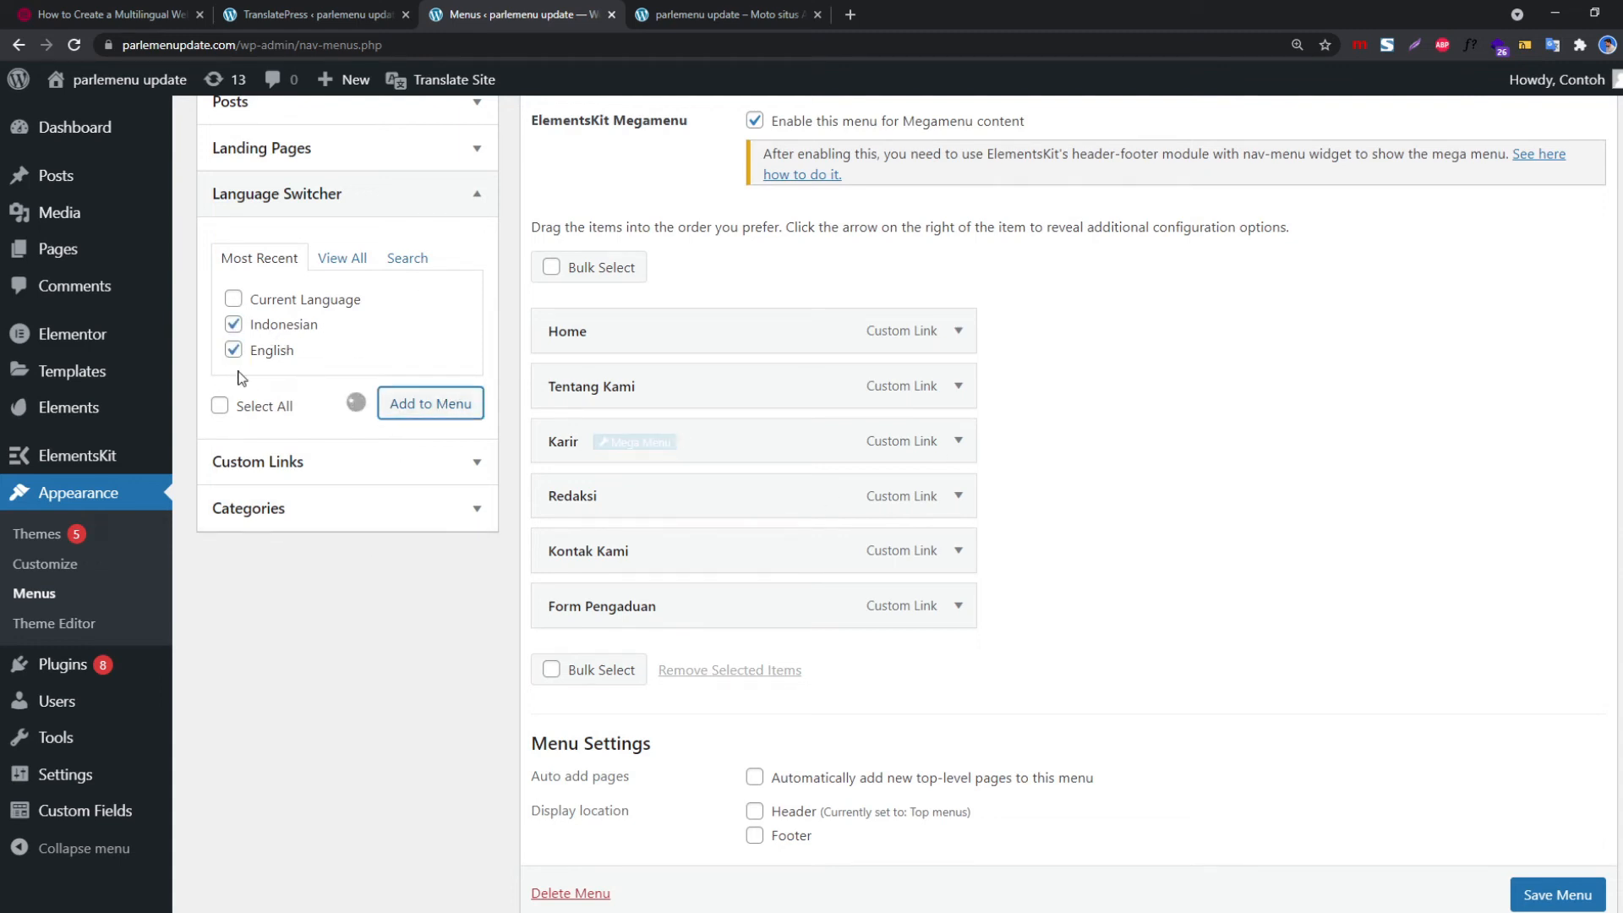
Add a custom link with the URL "#" and the link text "Bahasa" to the Footer menu
scroll(321, 268, up, 1)
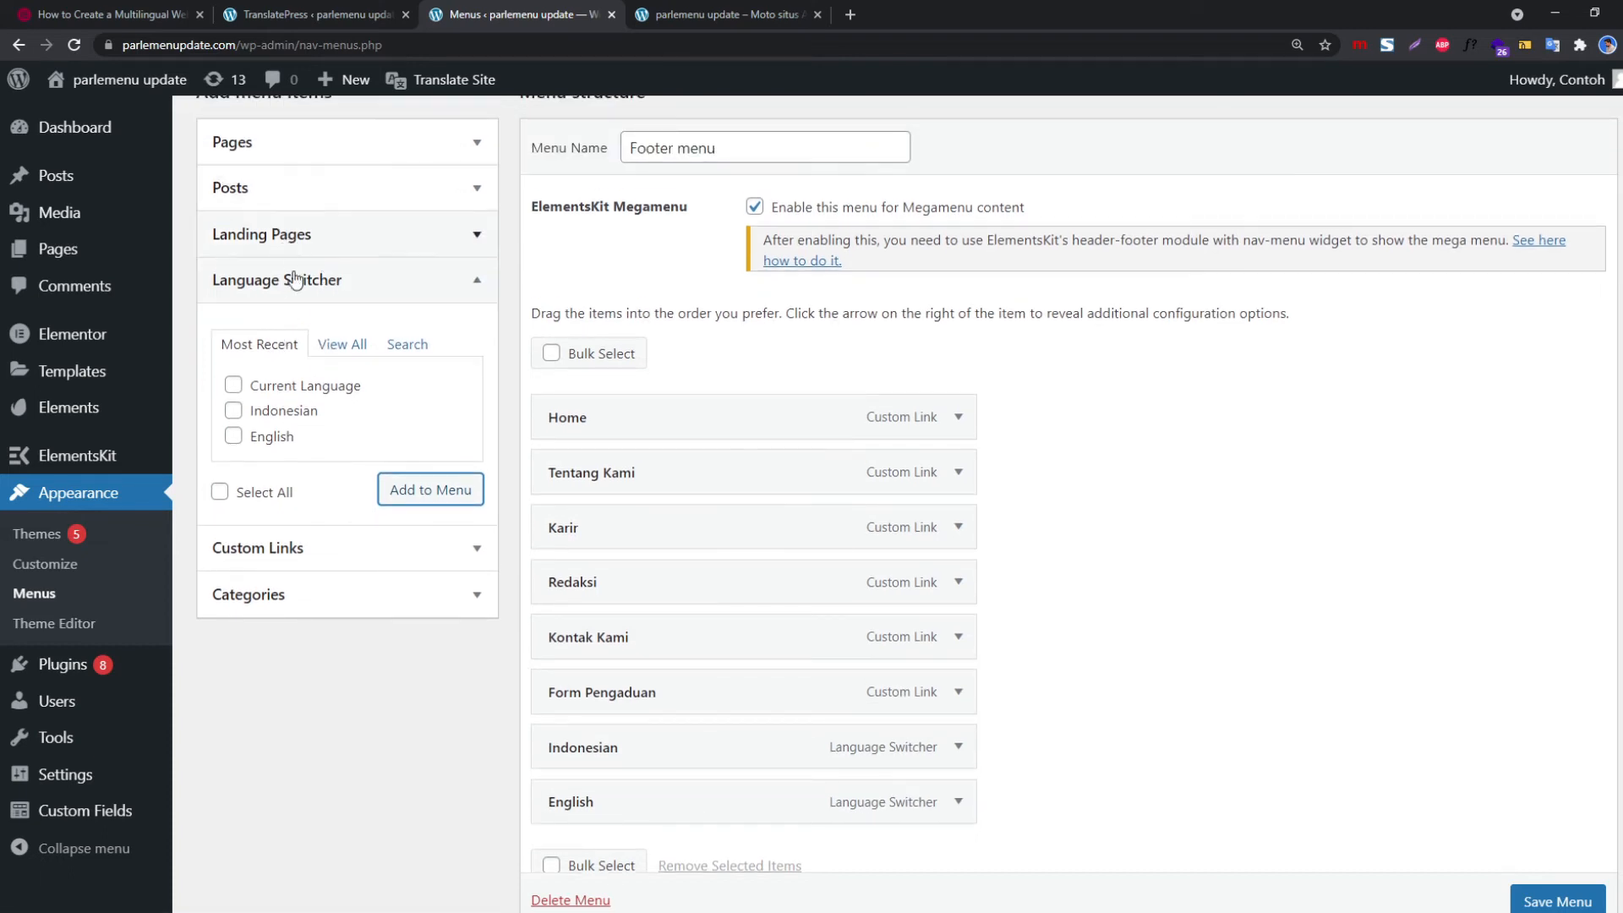
click(304, 555)
click(341, 402)
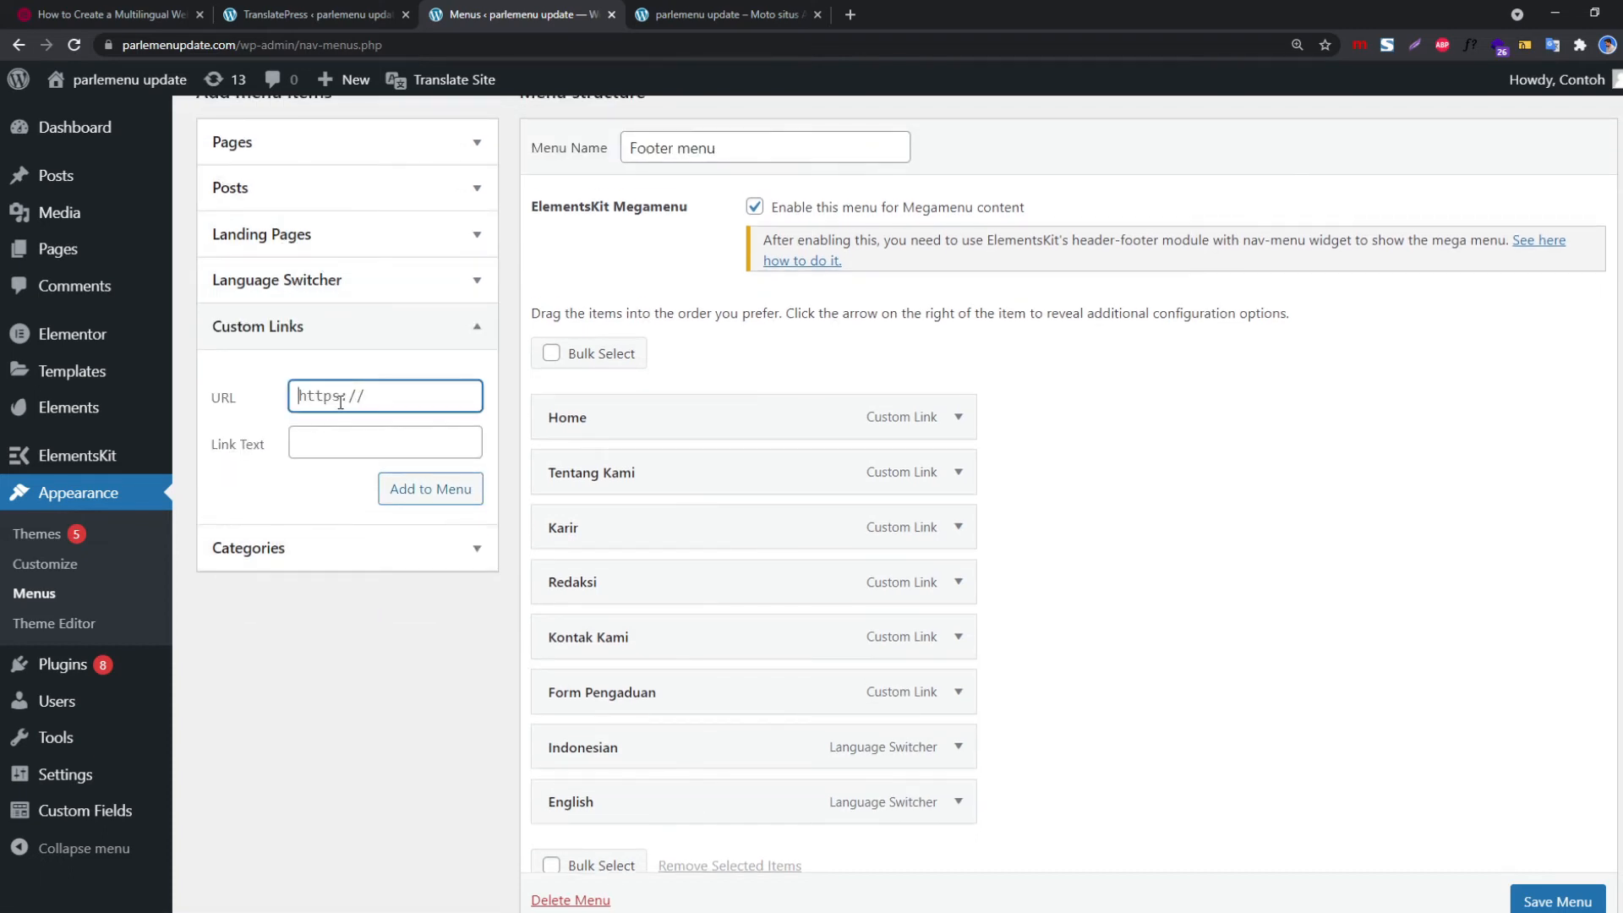
text(#)
click(342, 445)
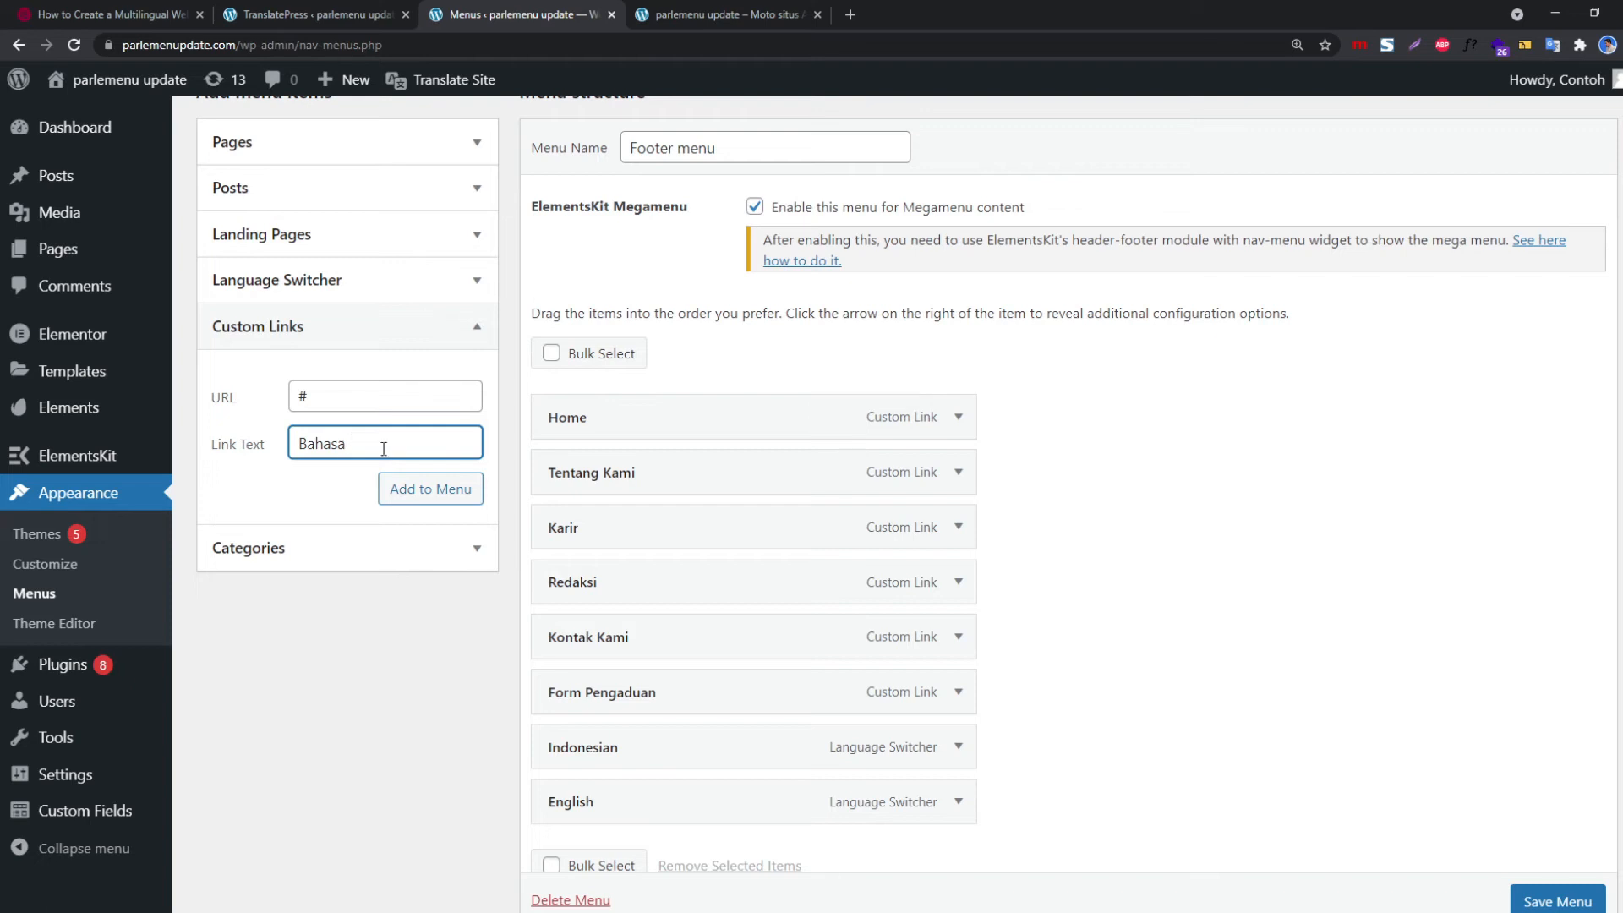
click(435, 493)
Move Bahasa directly below Form Pengaduan and nest the Indonesian and English items under it as sub items
scroll(930, 812, down, 2)
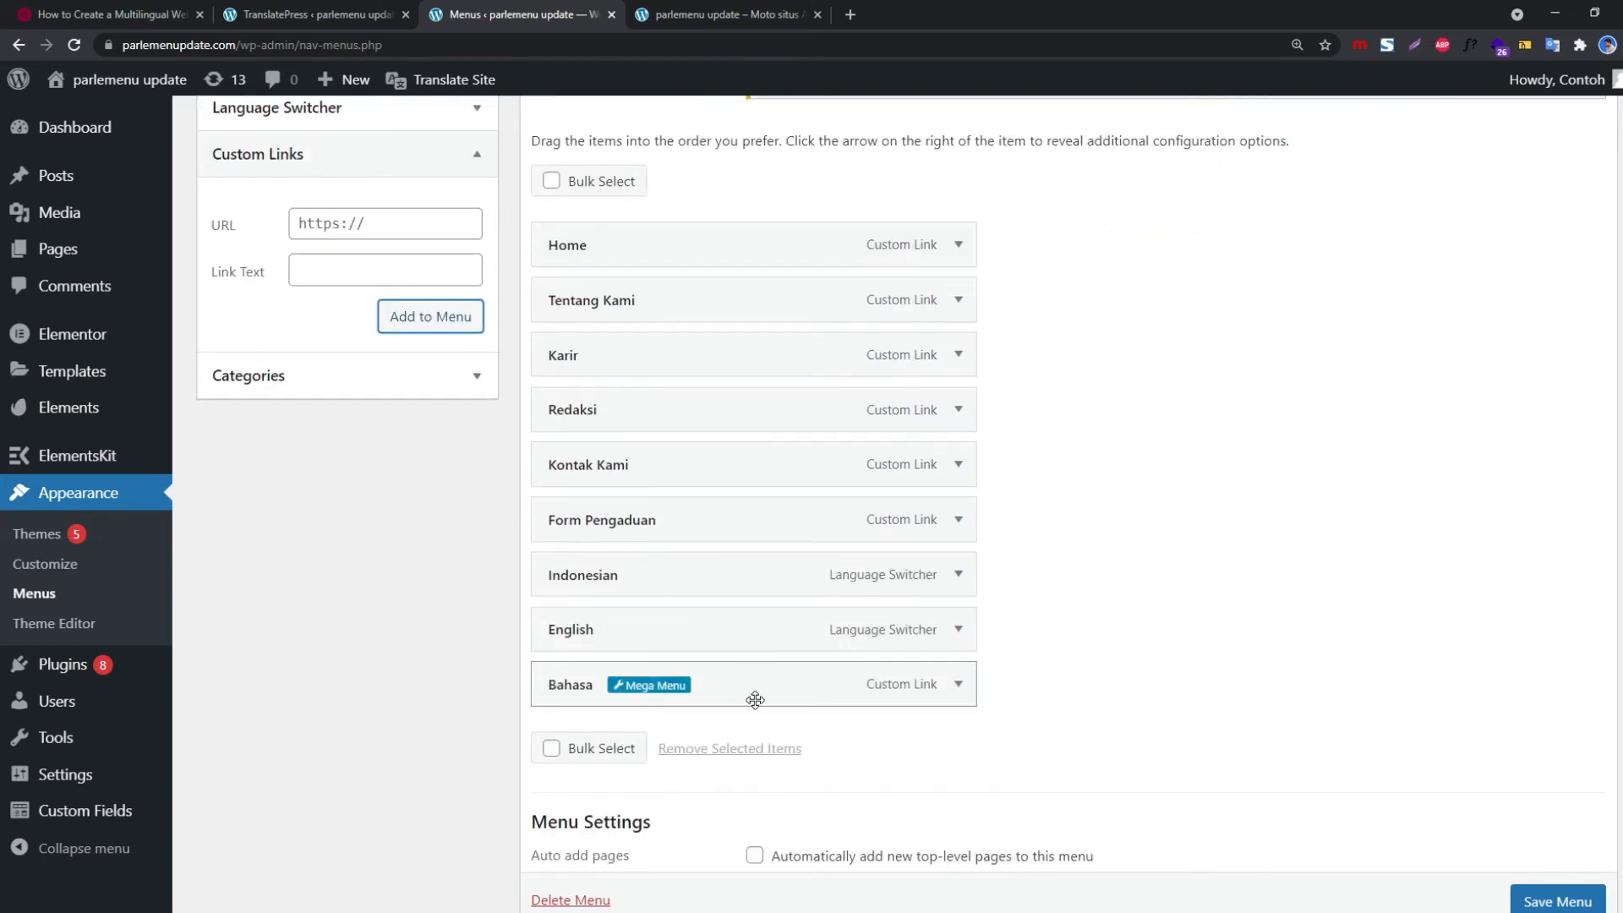
drag(775, 697, 847, 622)
drag(775, 688, 856, 674)
Expand the settings of the Indonesian menu item and save the Footer menu
key(ctrl+plus)
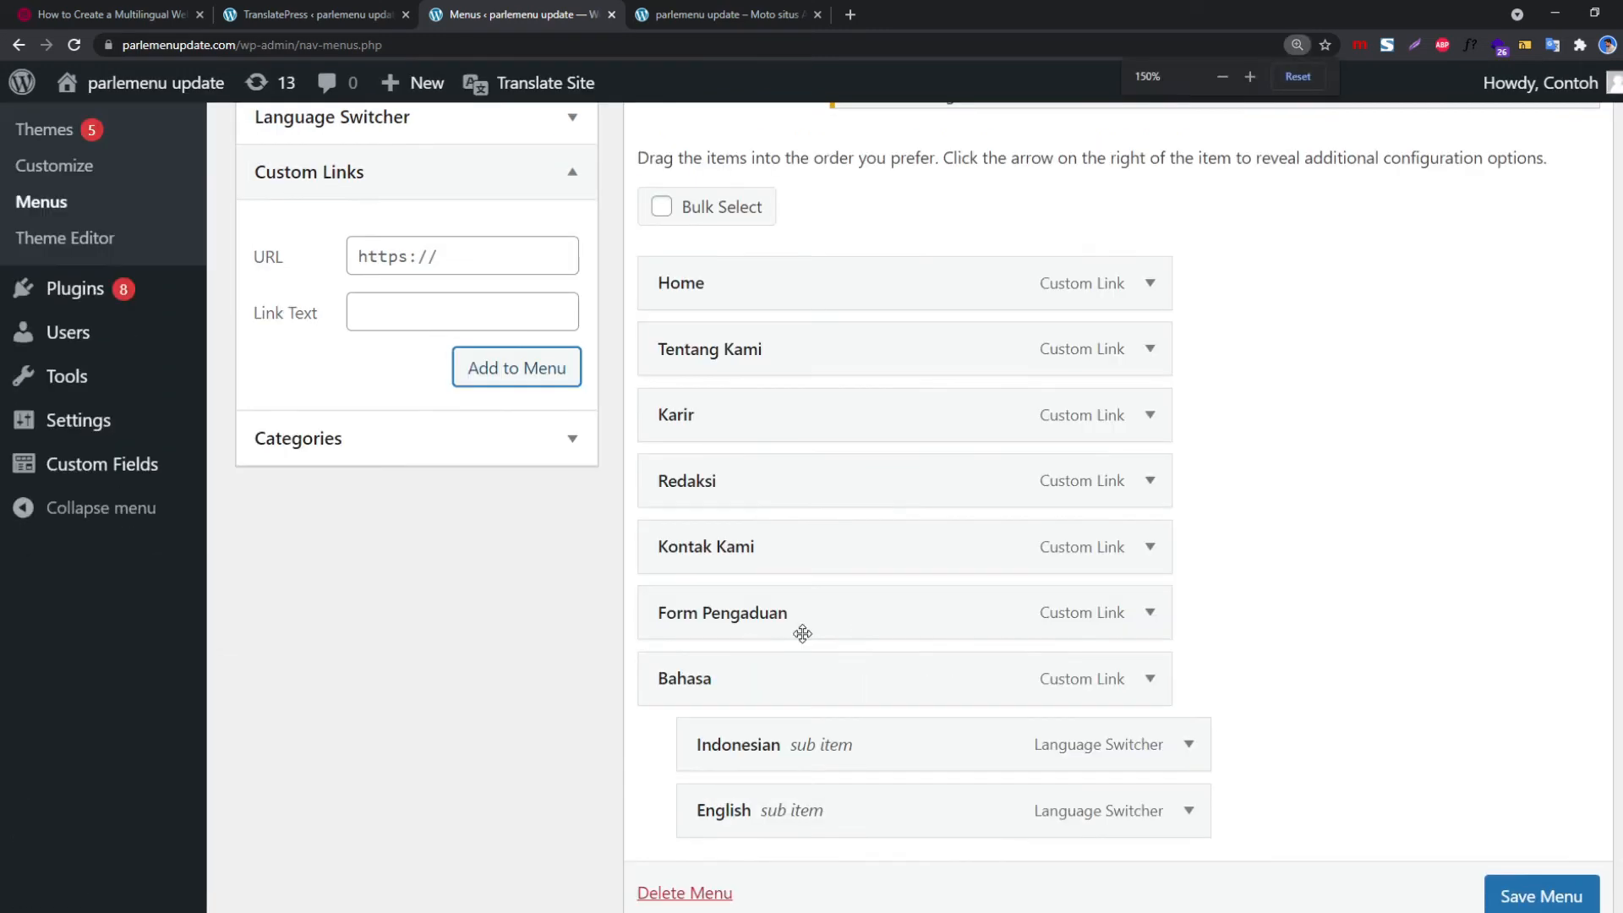
scroll(803, 633, down, 5)
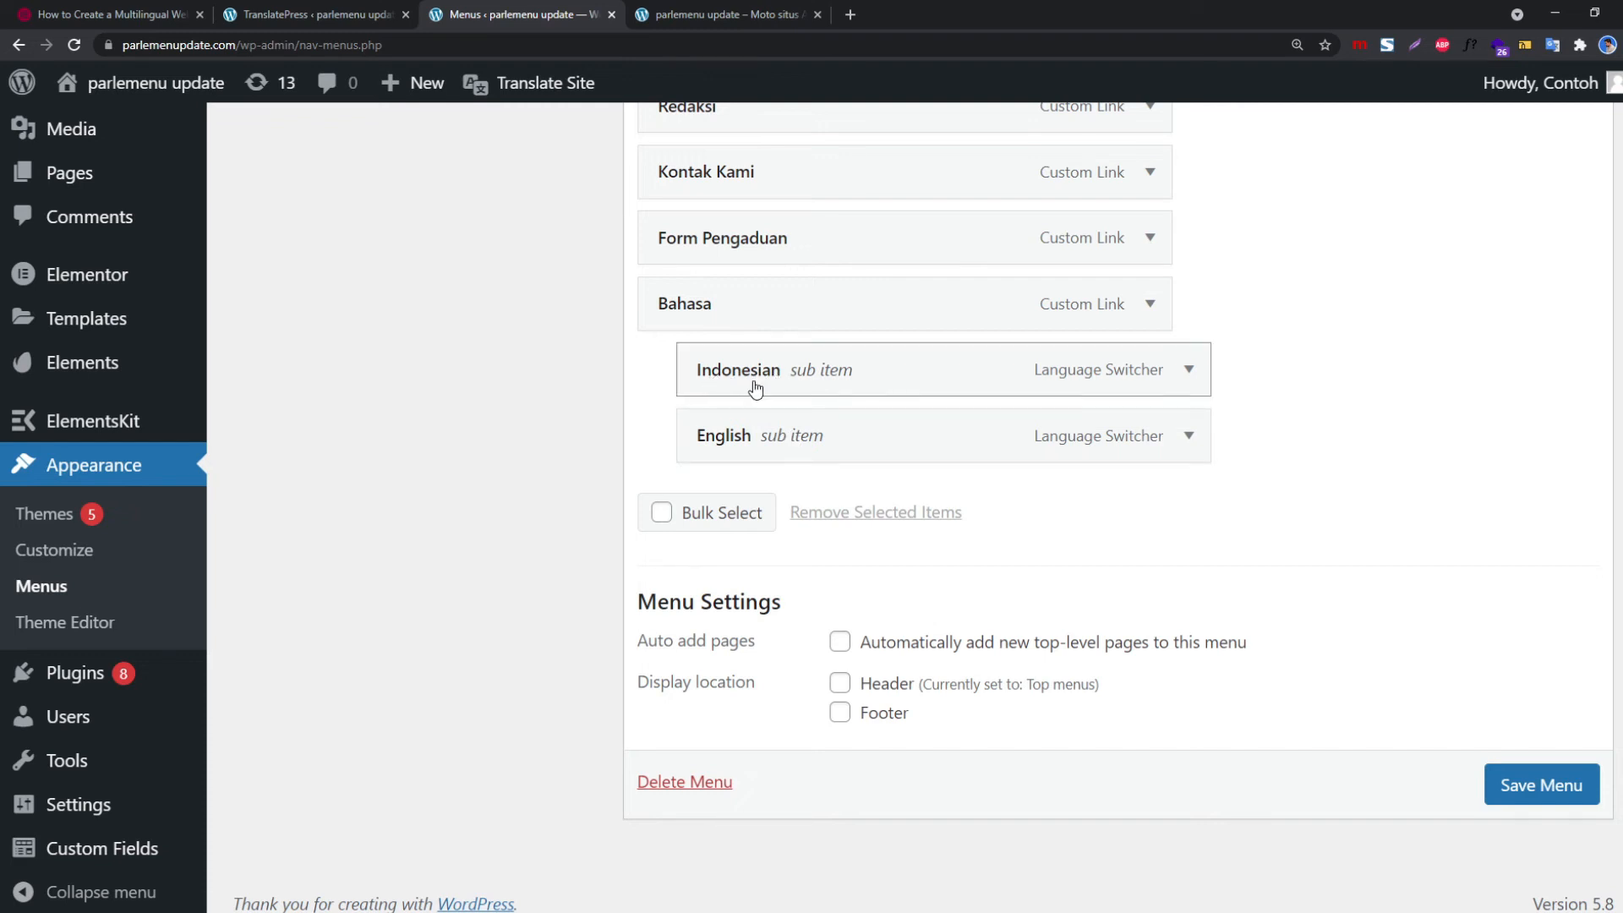
click(1188, 369)
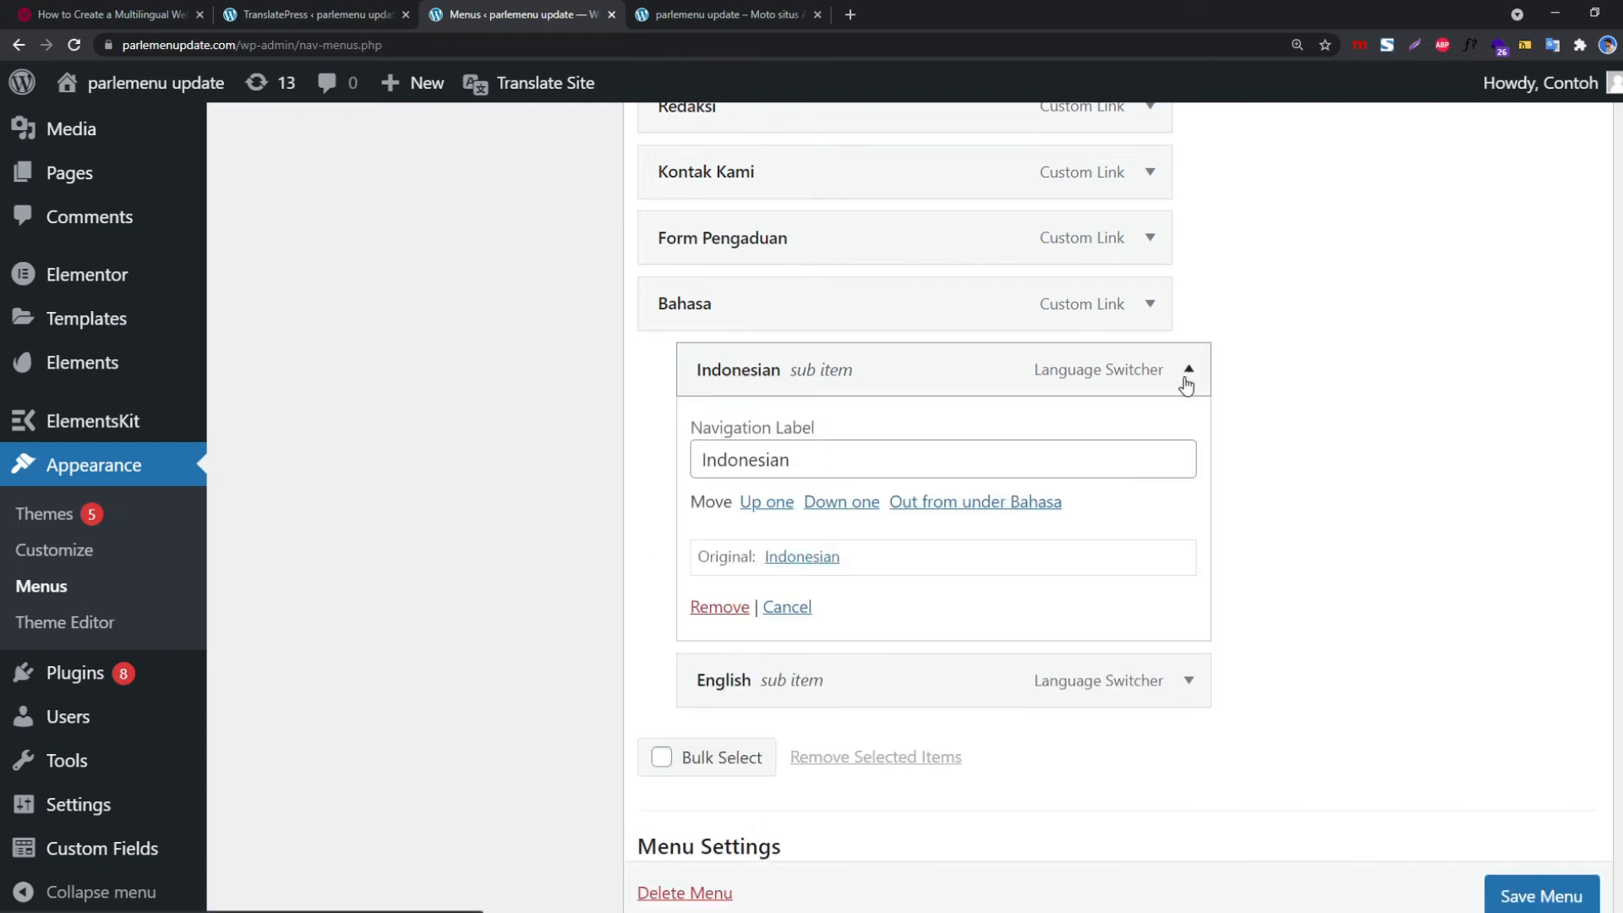
click(1514, 897)
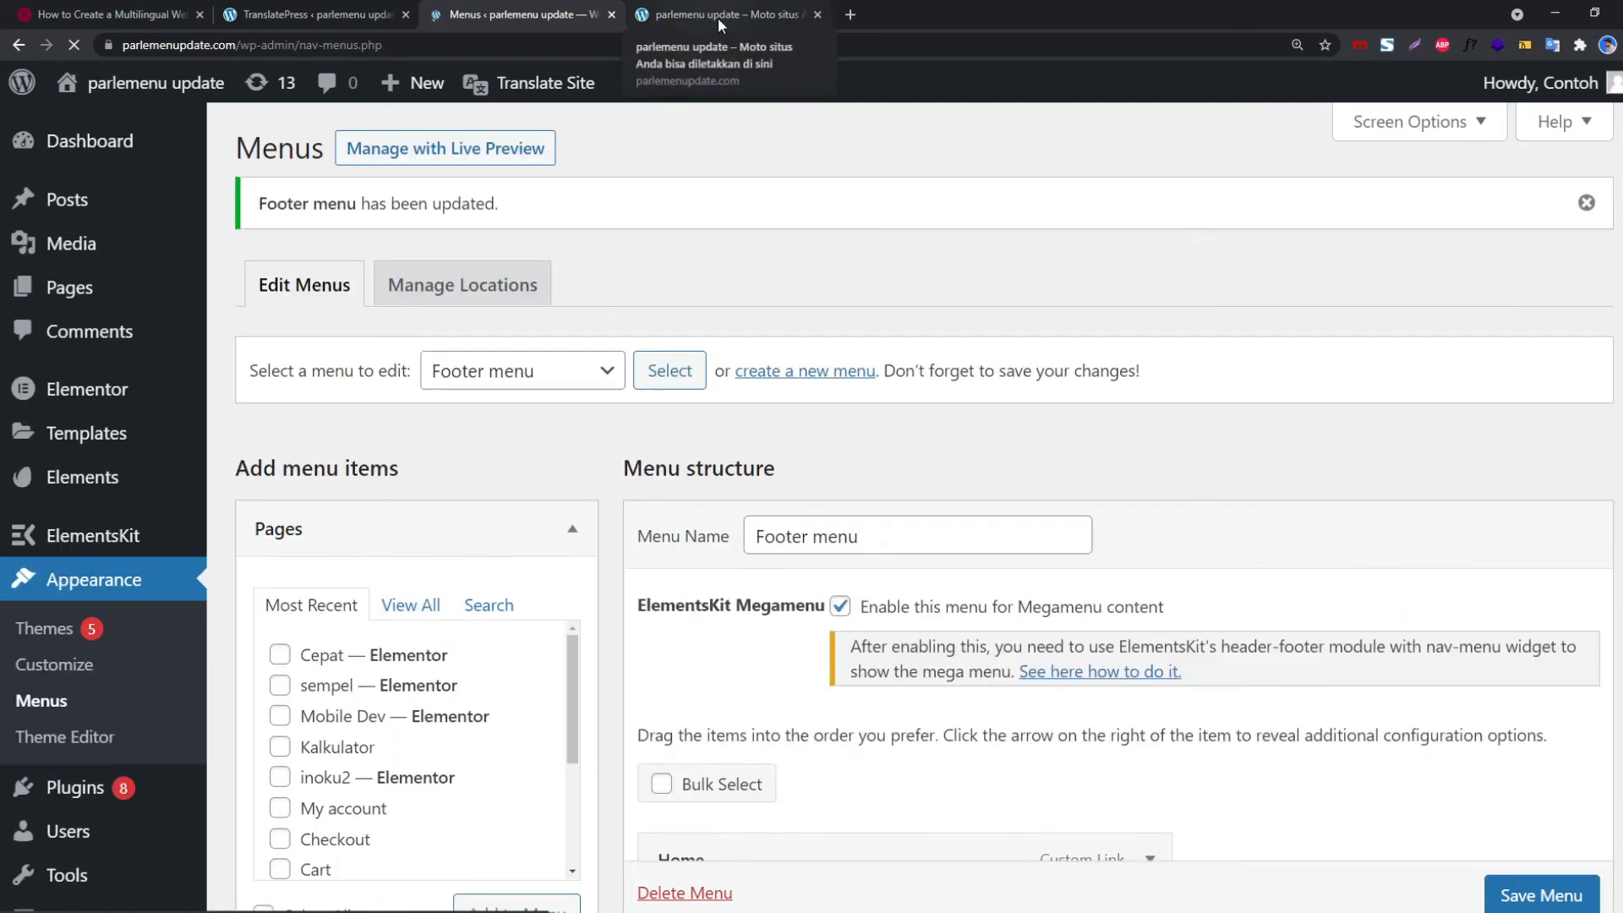
Reload the site's homepage and switch it to Indonesian through the Bahasa menu item
click(717, 15)
key(F5)
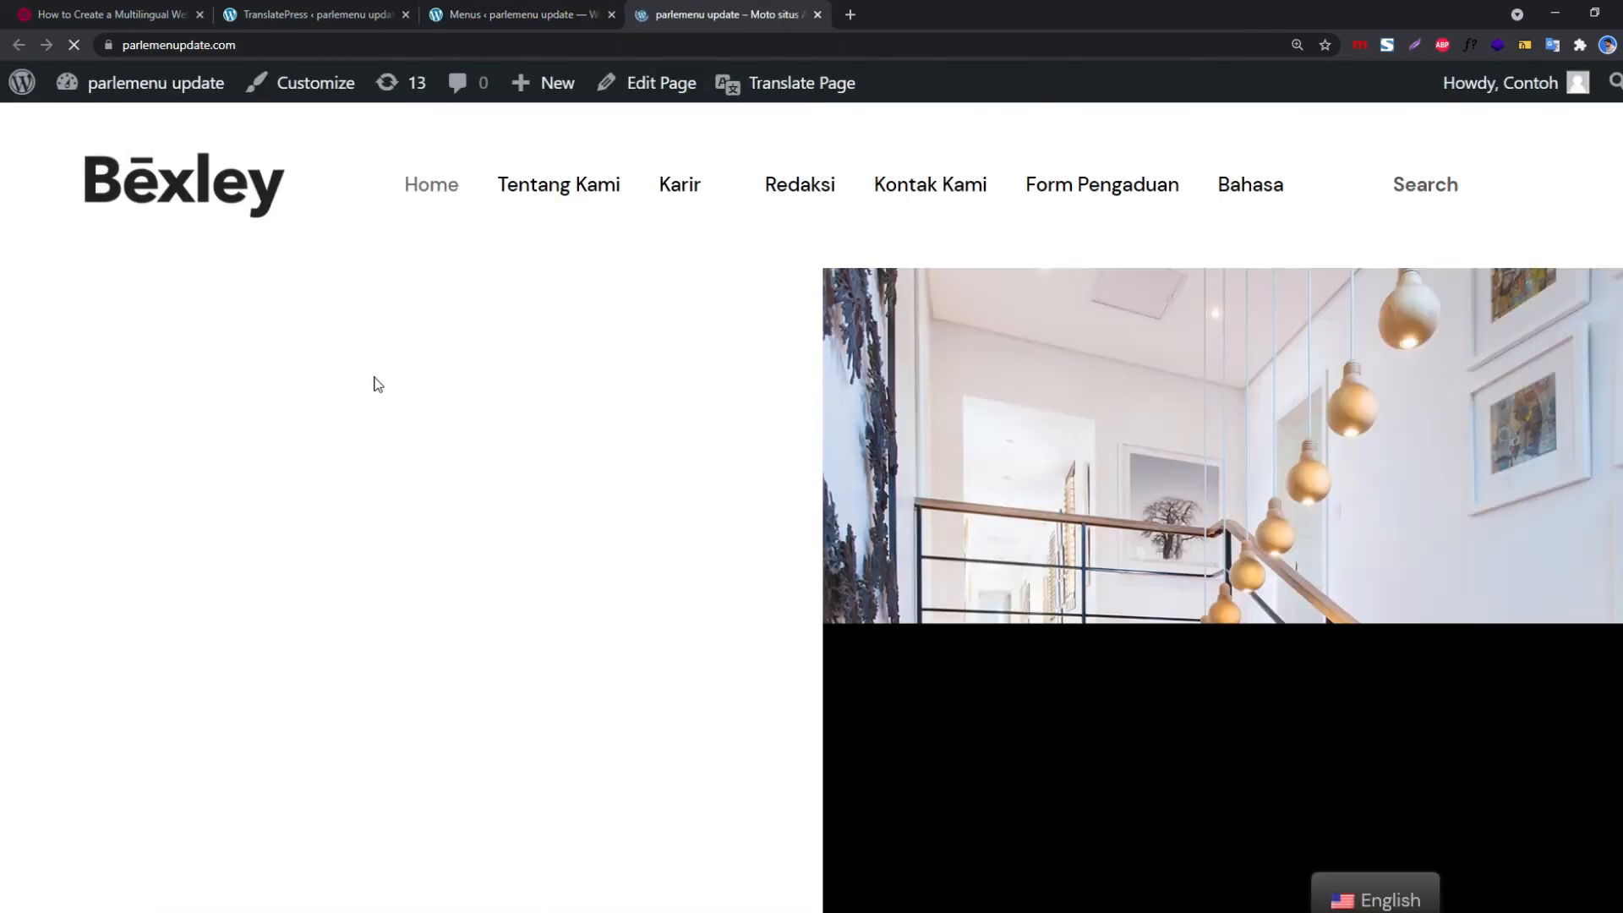
mouse_move(1224, 194)
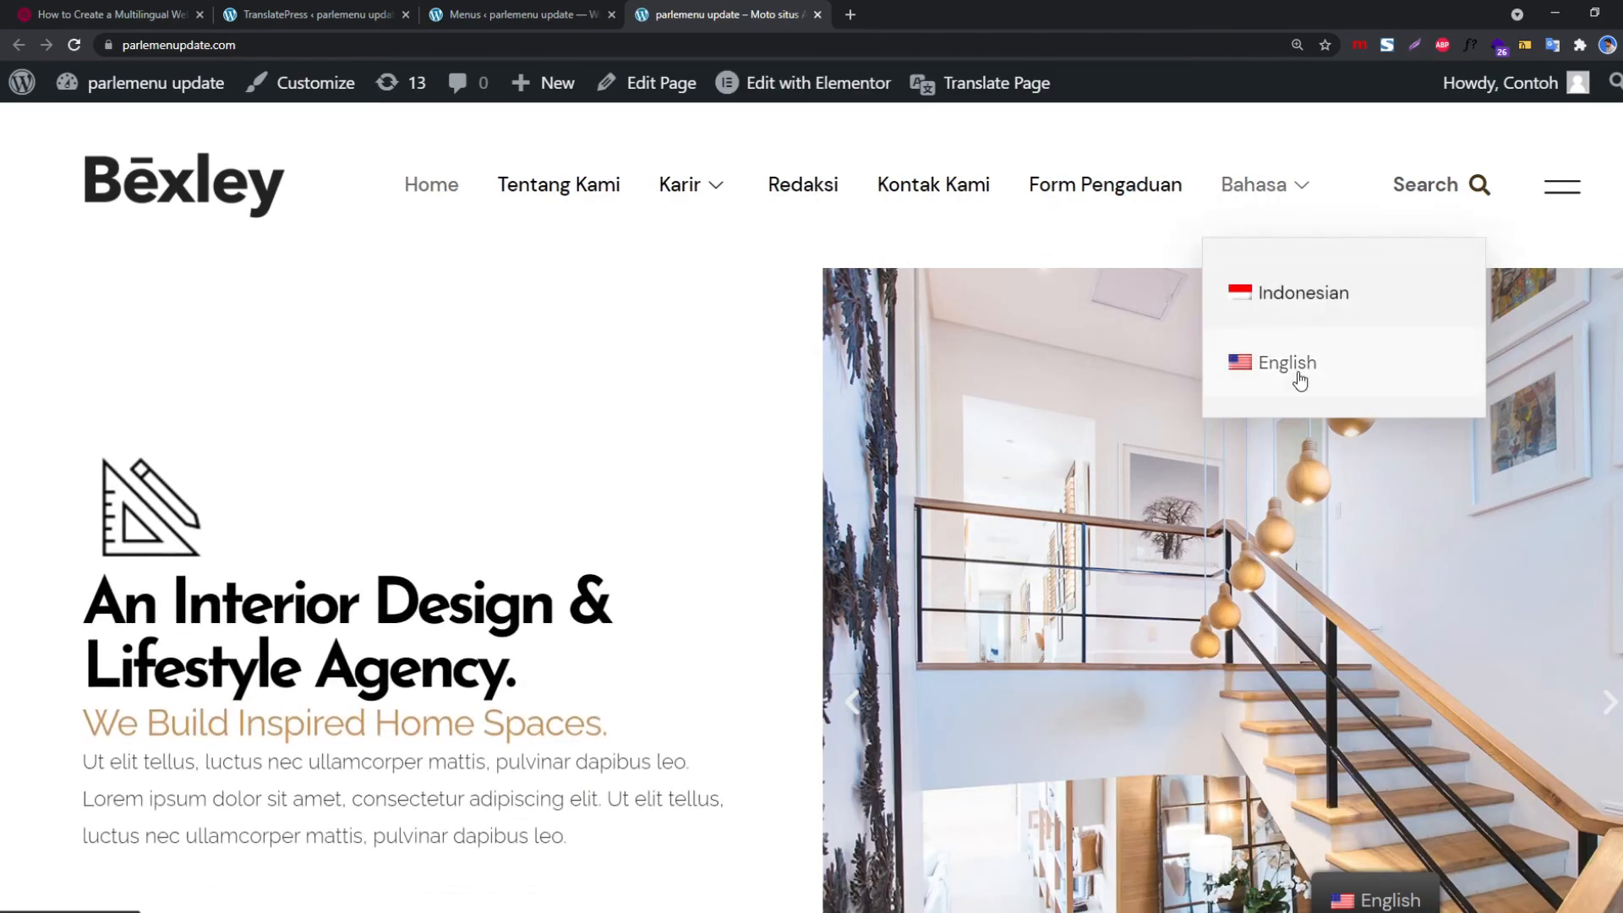
click(1300, 300)
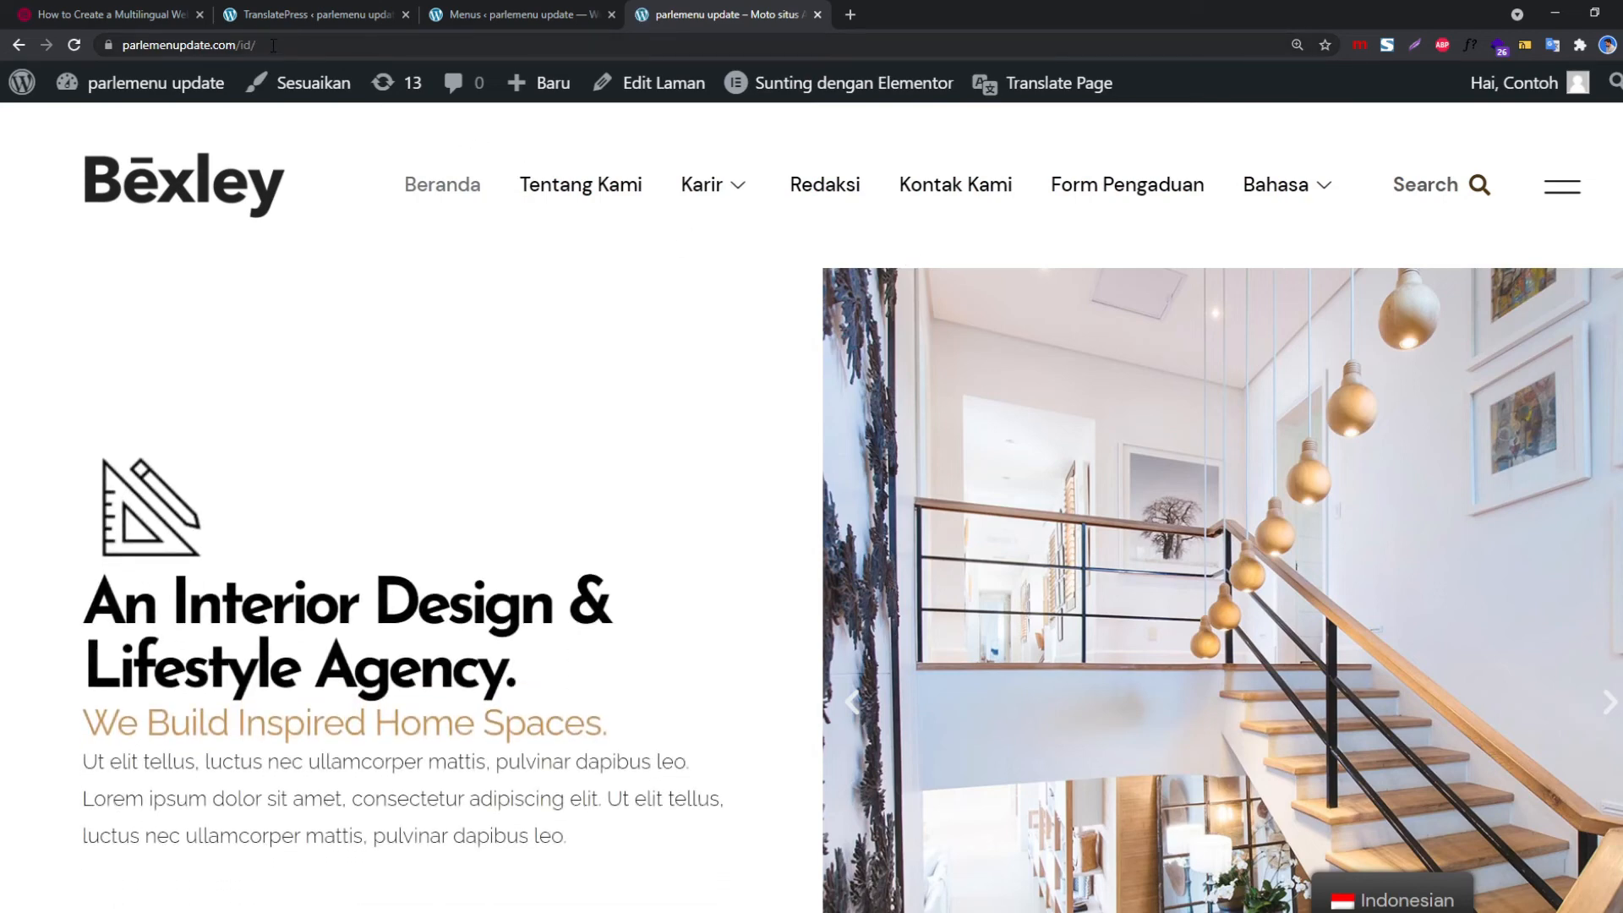
Start a screenshot of the area from the address bar to the main heading and draw a red arrow to the URL's /id/ part
click(304, 44)
click(279, 51)
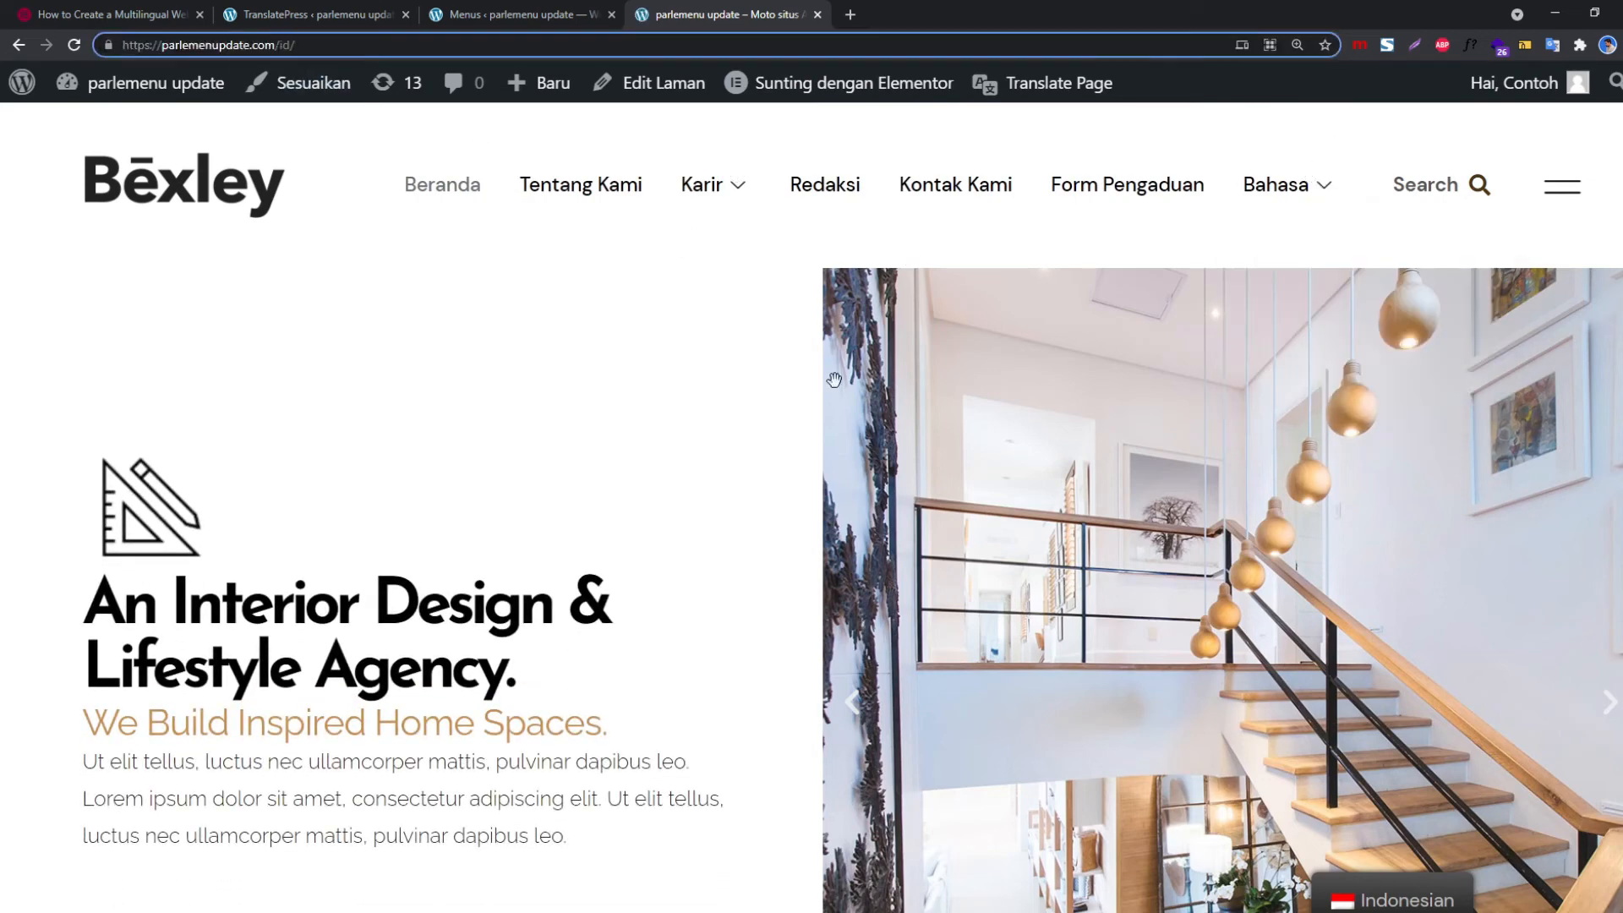
key(Print)
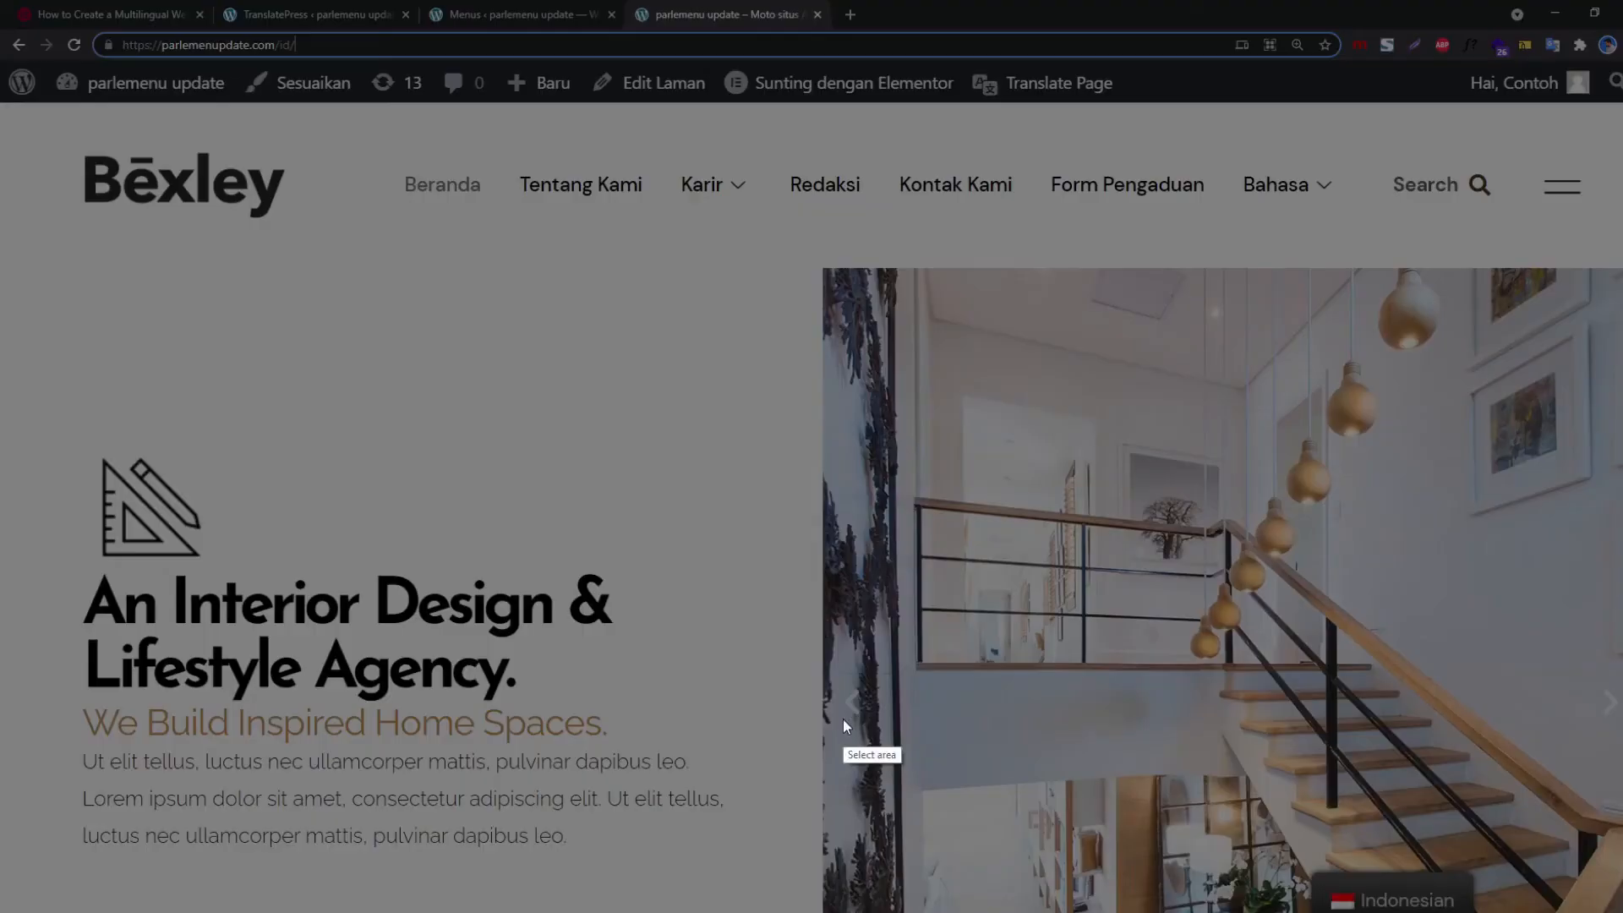
drag(79, 9, 816, 615)
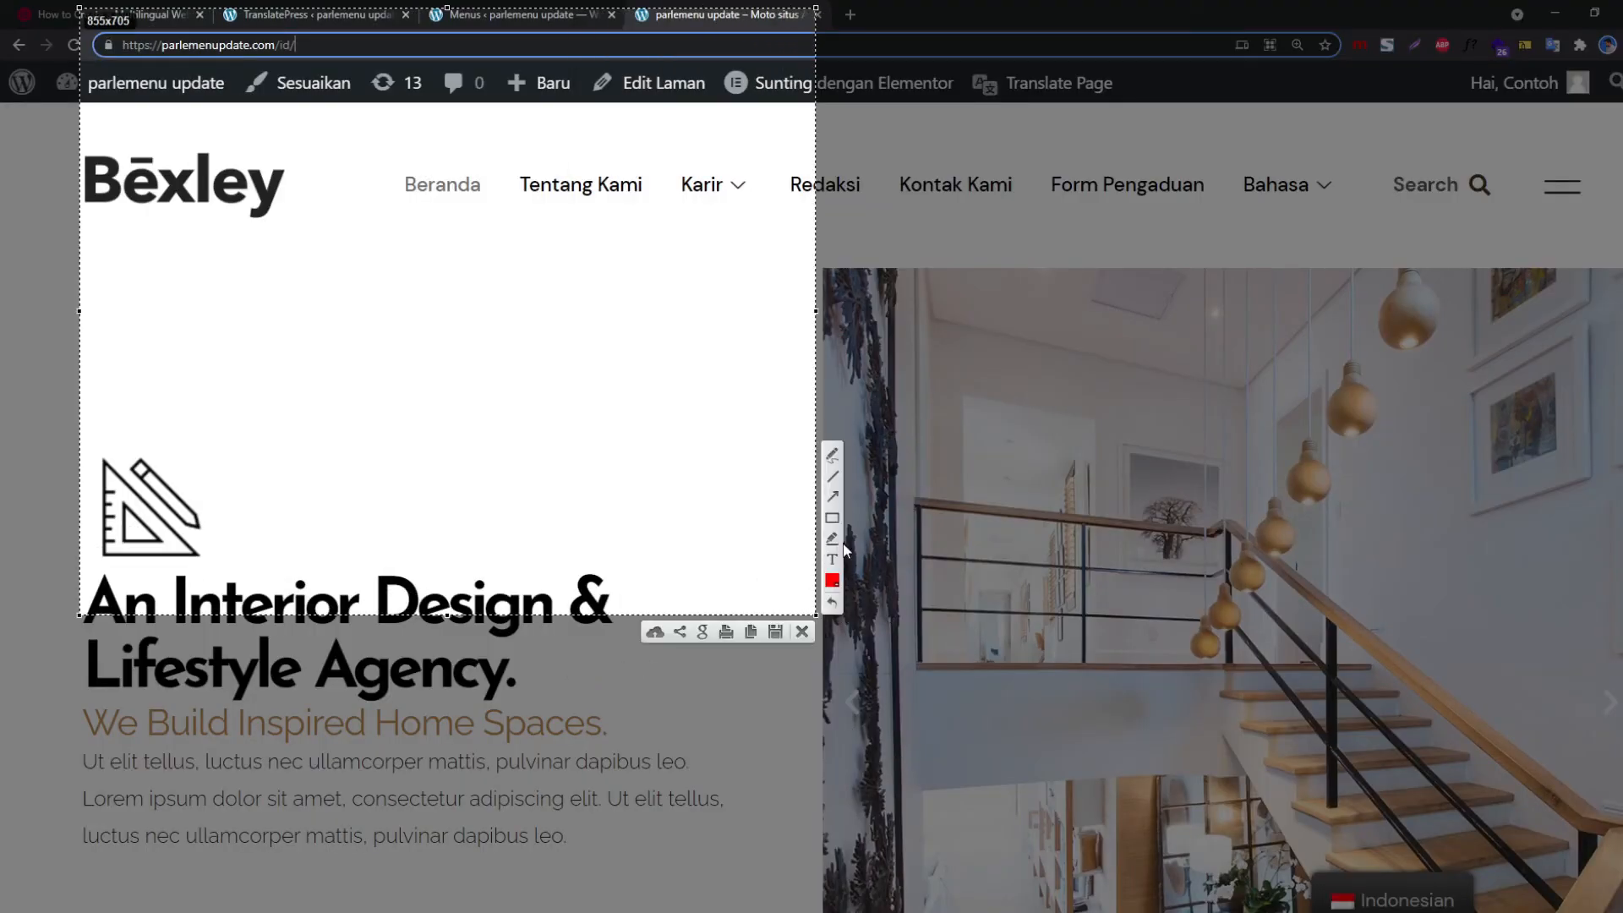
click(832, 497)
drag(600, 385, 293, 54)
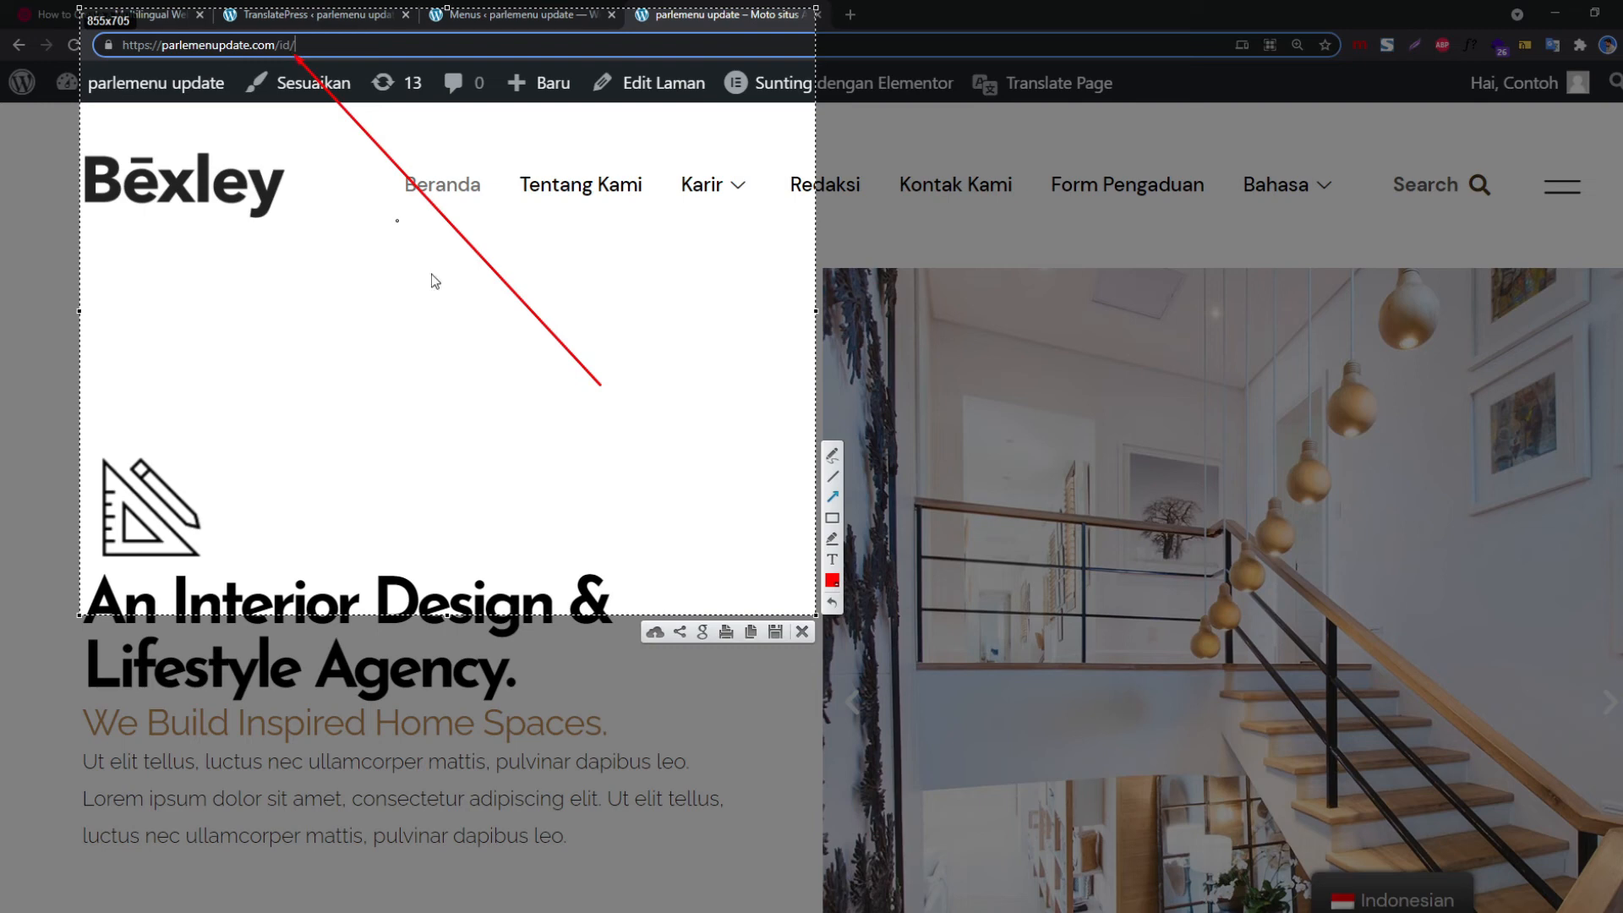
Discard the annotated screenshot and switch the homepage to English through the Bahasa menu item
click(802, 631)
mouse_move(1326, 191)
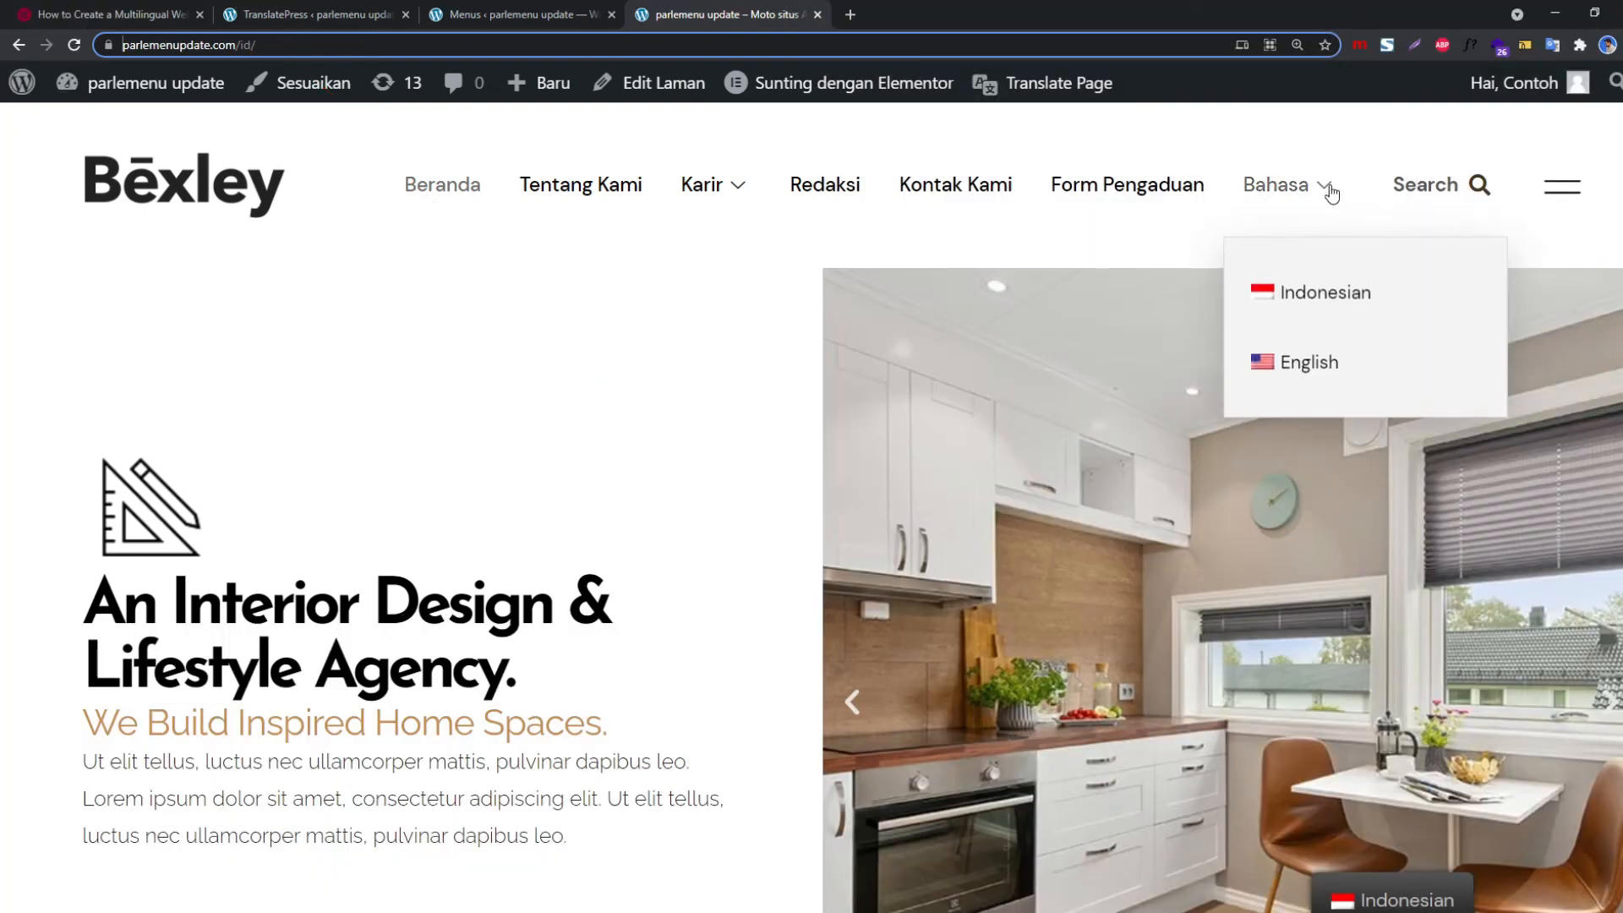
click(1336, 363)
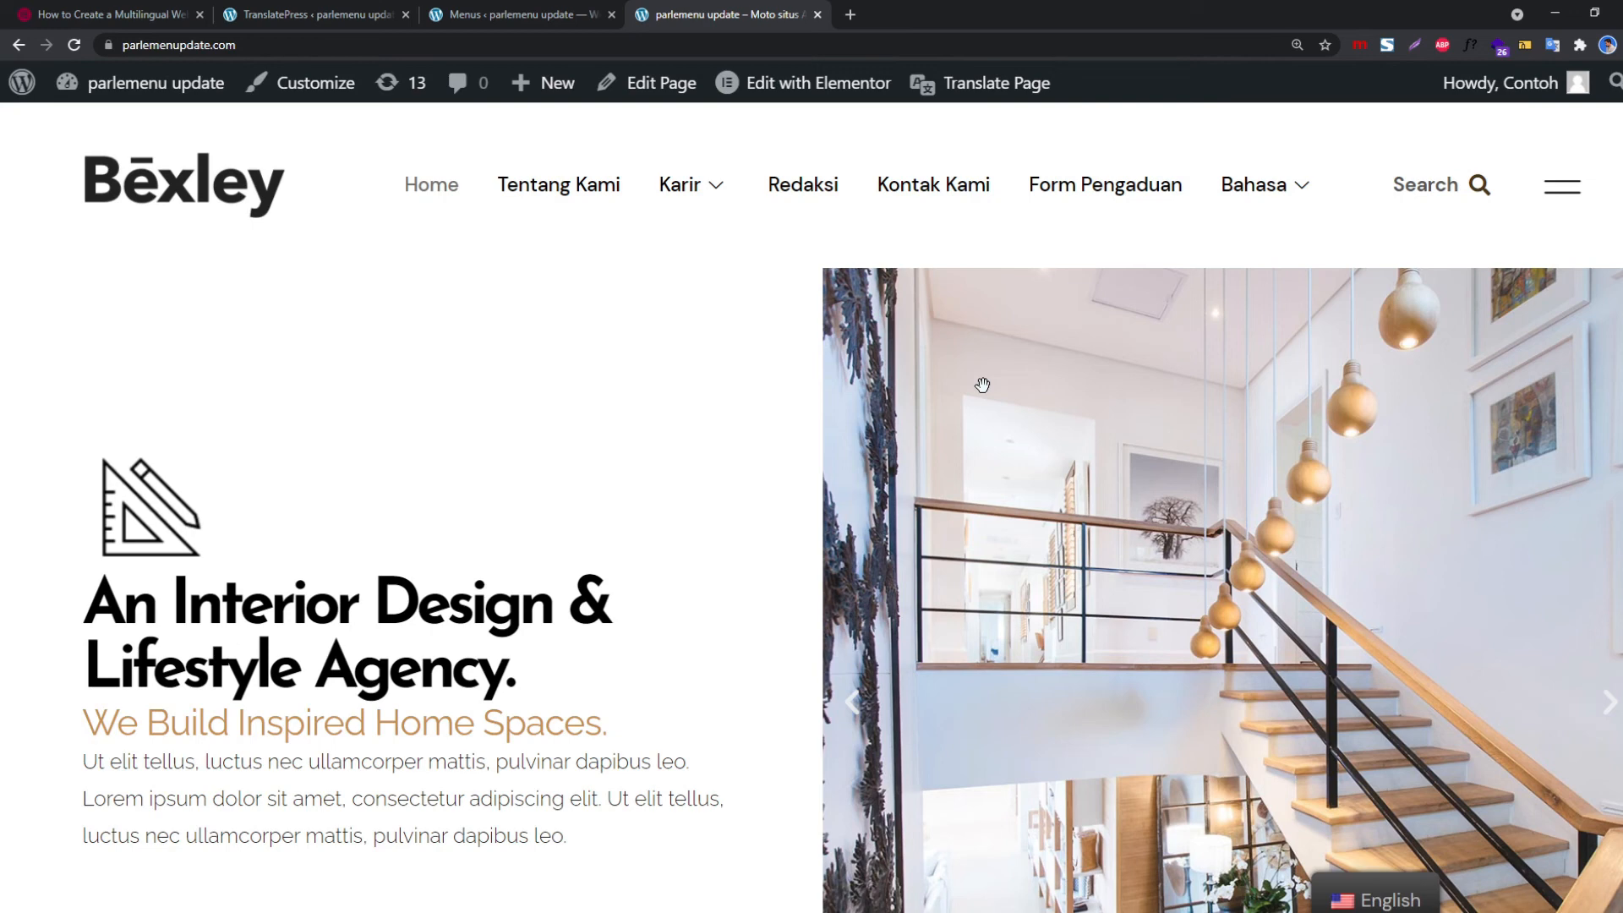
Review the language list, the choices for adding a language and the default-language options in the TranslatePress settings
click(312, 14)
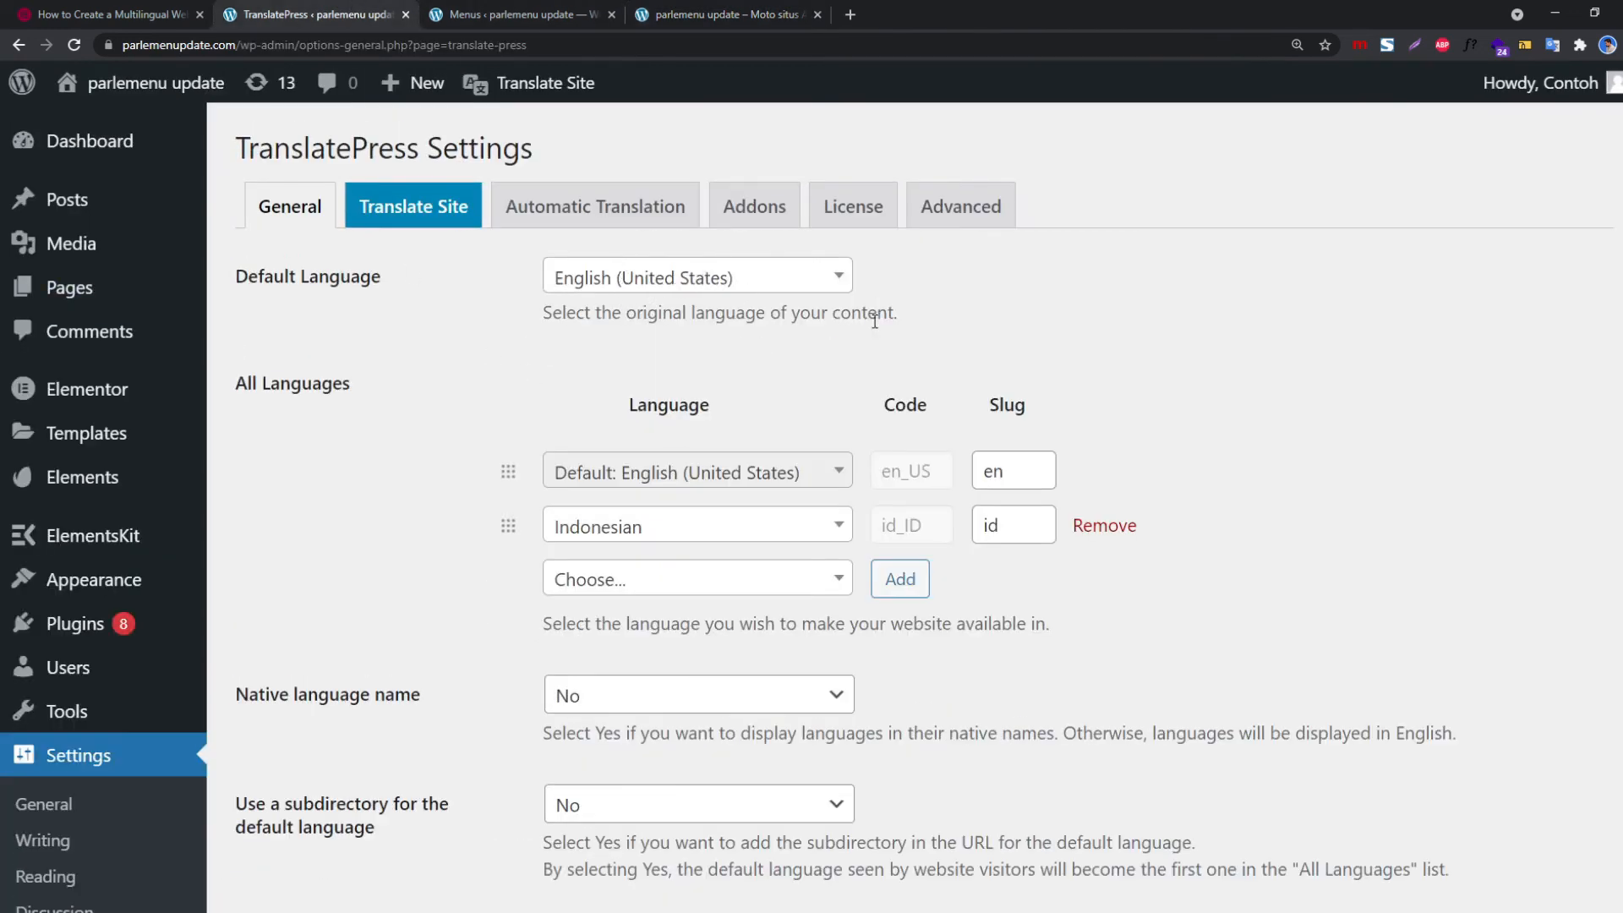
click(796, 579)
click(1115, 589)
scroll(1117, 590, down, 7)
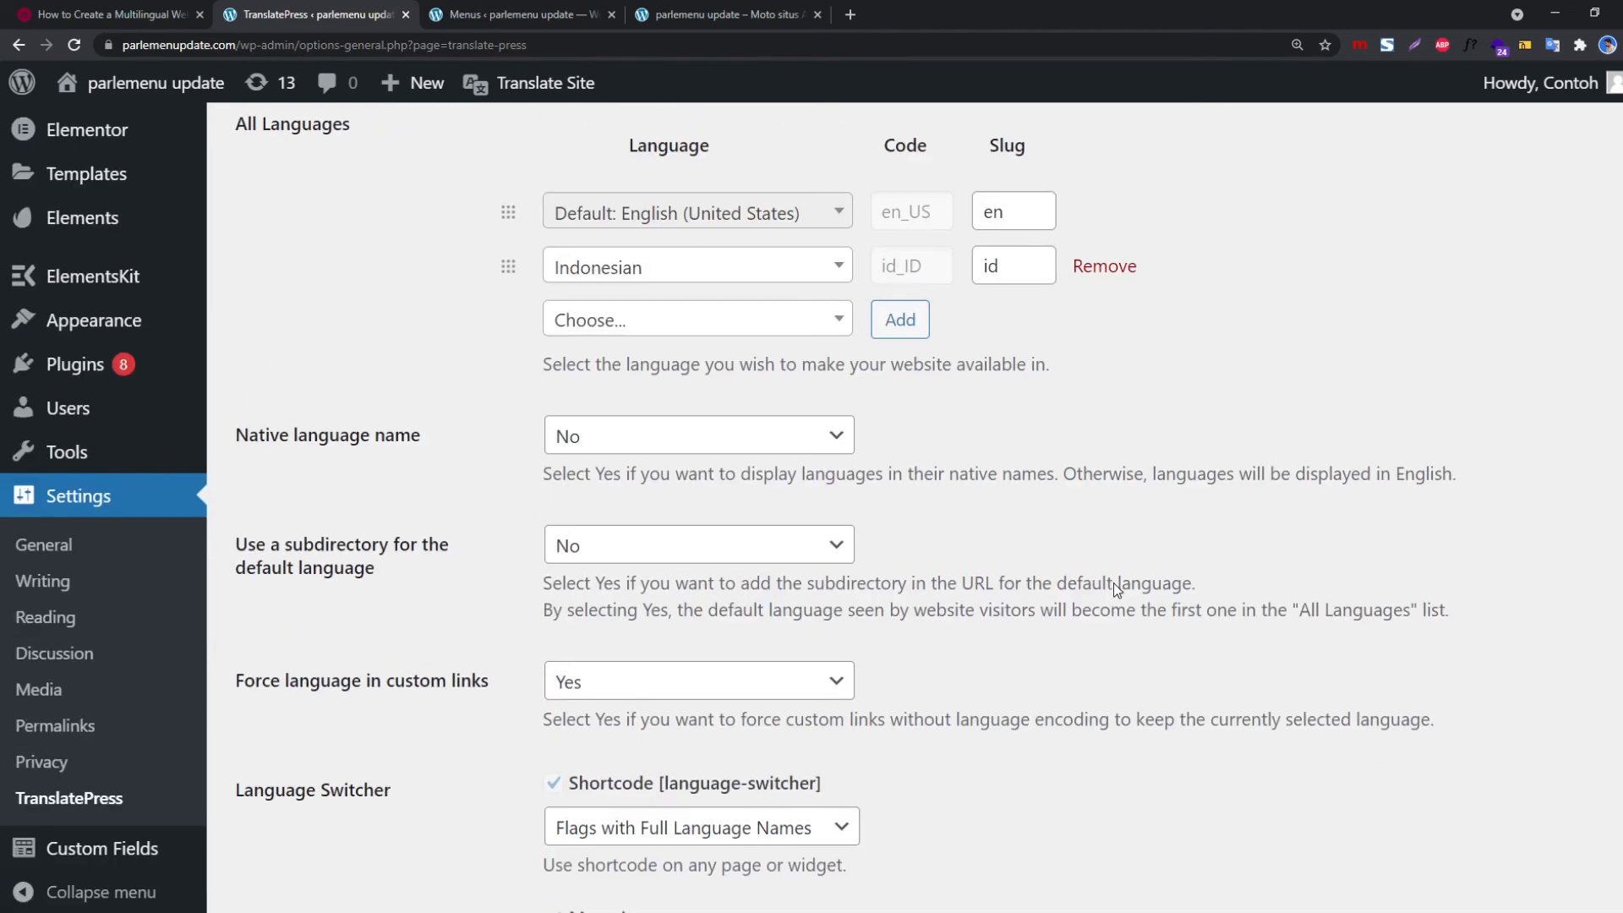
scroll(1117, 590, down, 1)
scroll(1063, 514, up, 1)
Return to the site's homepage and expand the floating language switcher to view its language choices
click(740, 11)
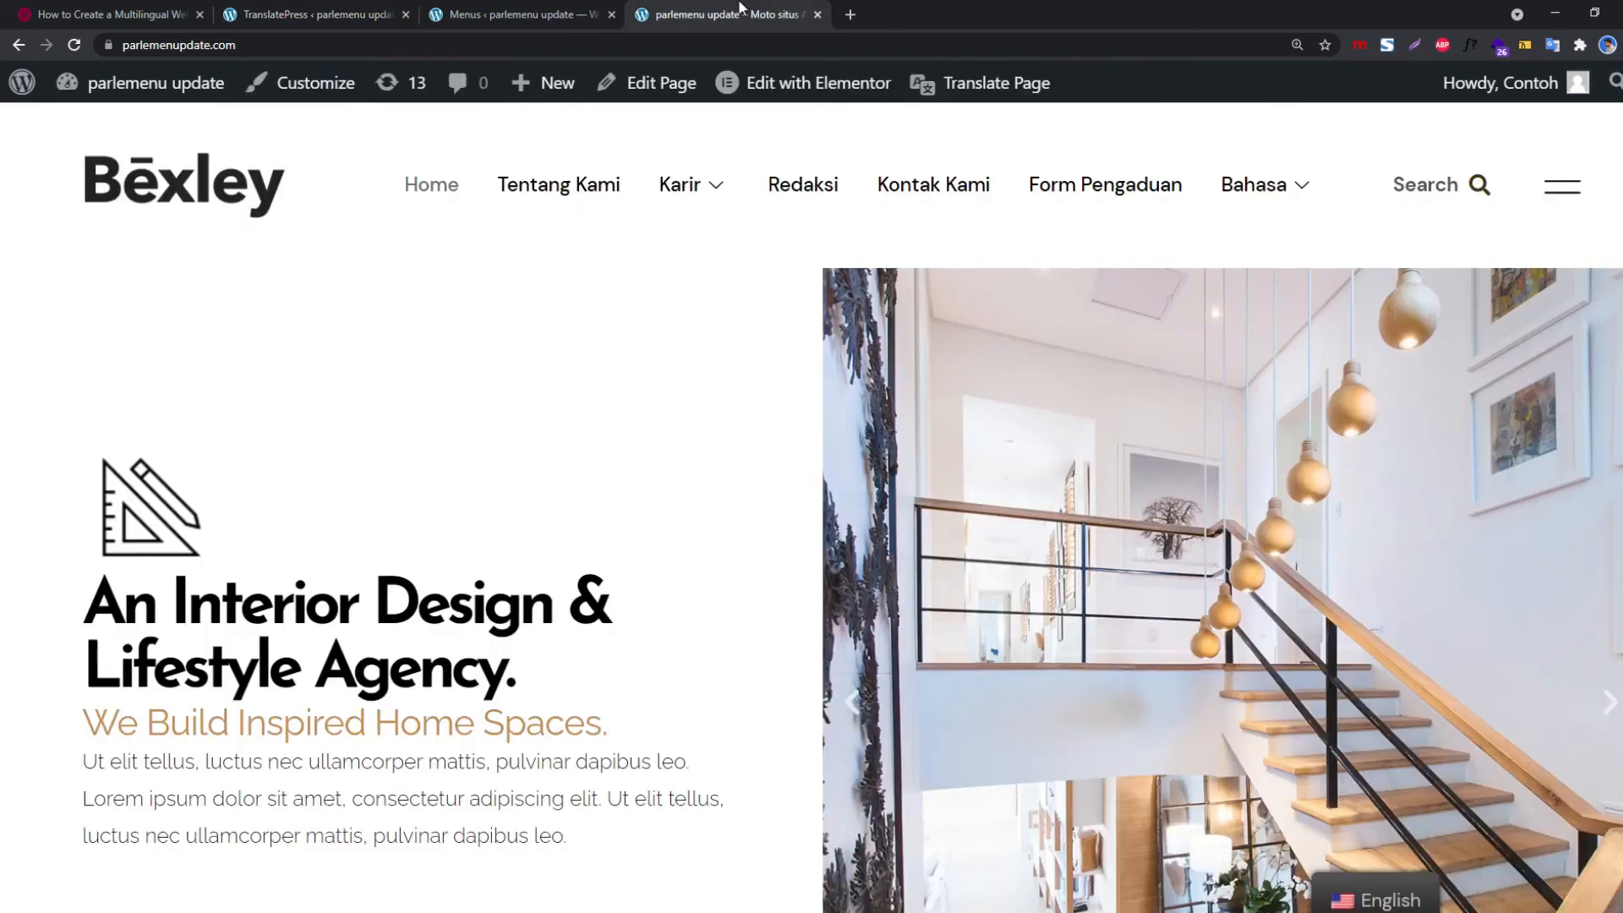
scroll(1108, 715, down, 4)
mouse_move(1395, 877)
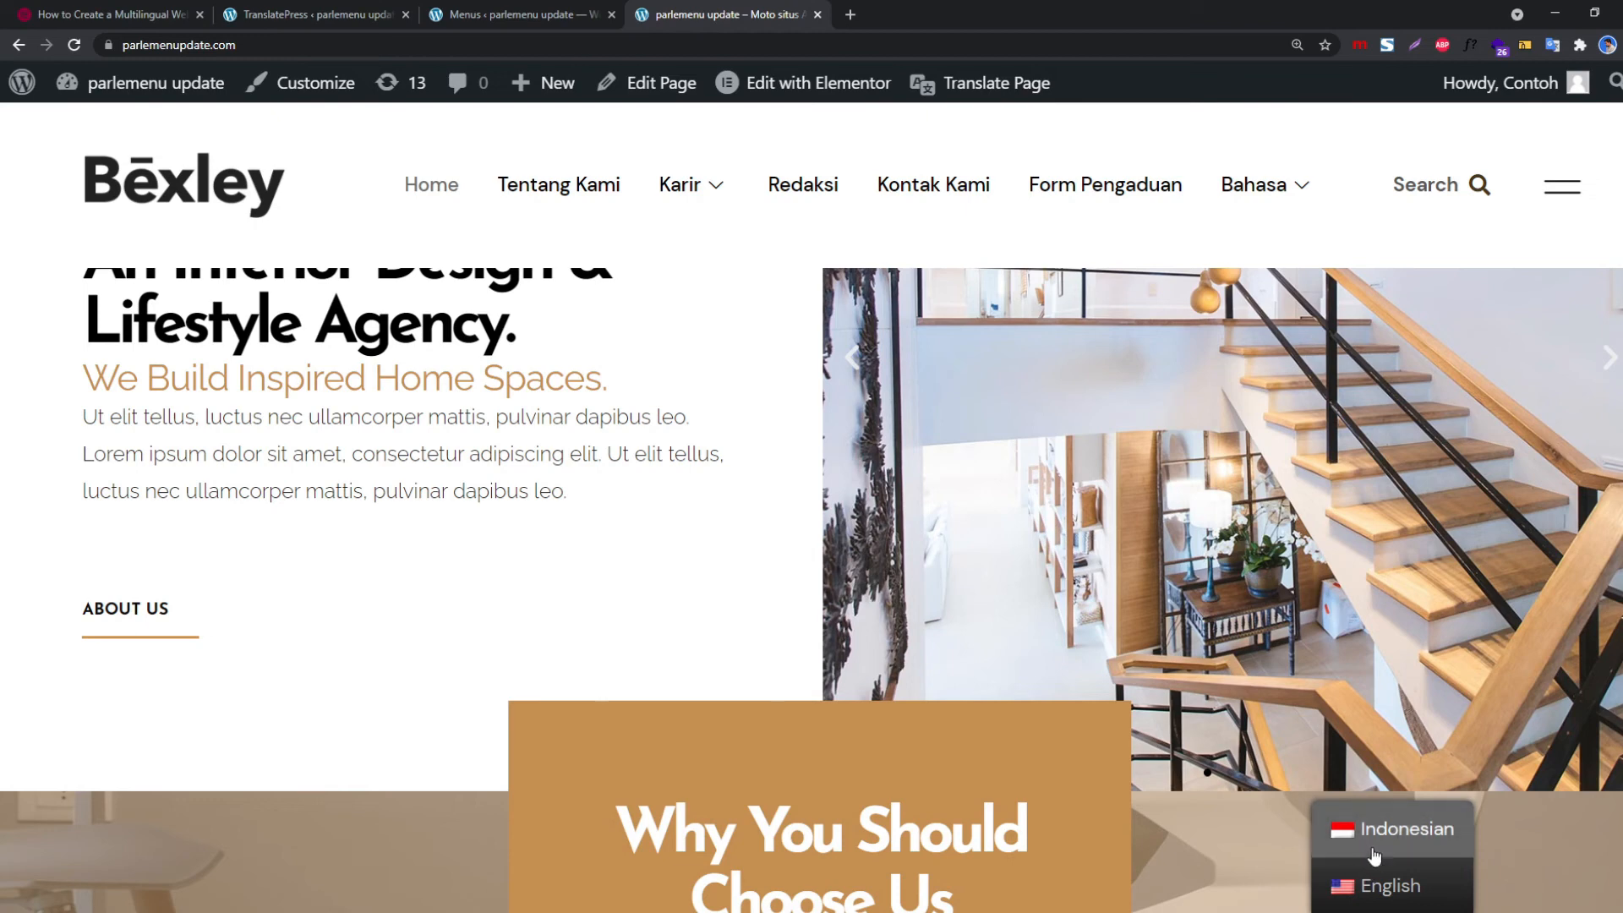
Disable Floating language selection in the TranslatePress language switcher settings and save the changes
click(298, 10)
scroll(798, 506, down, 3)
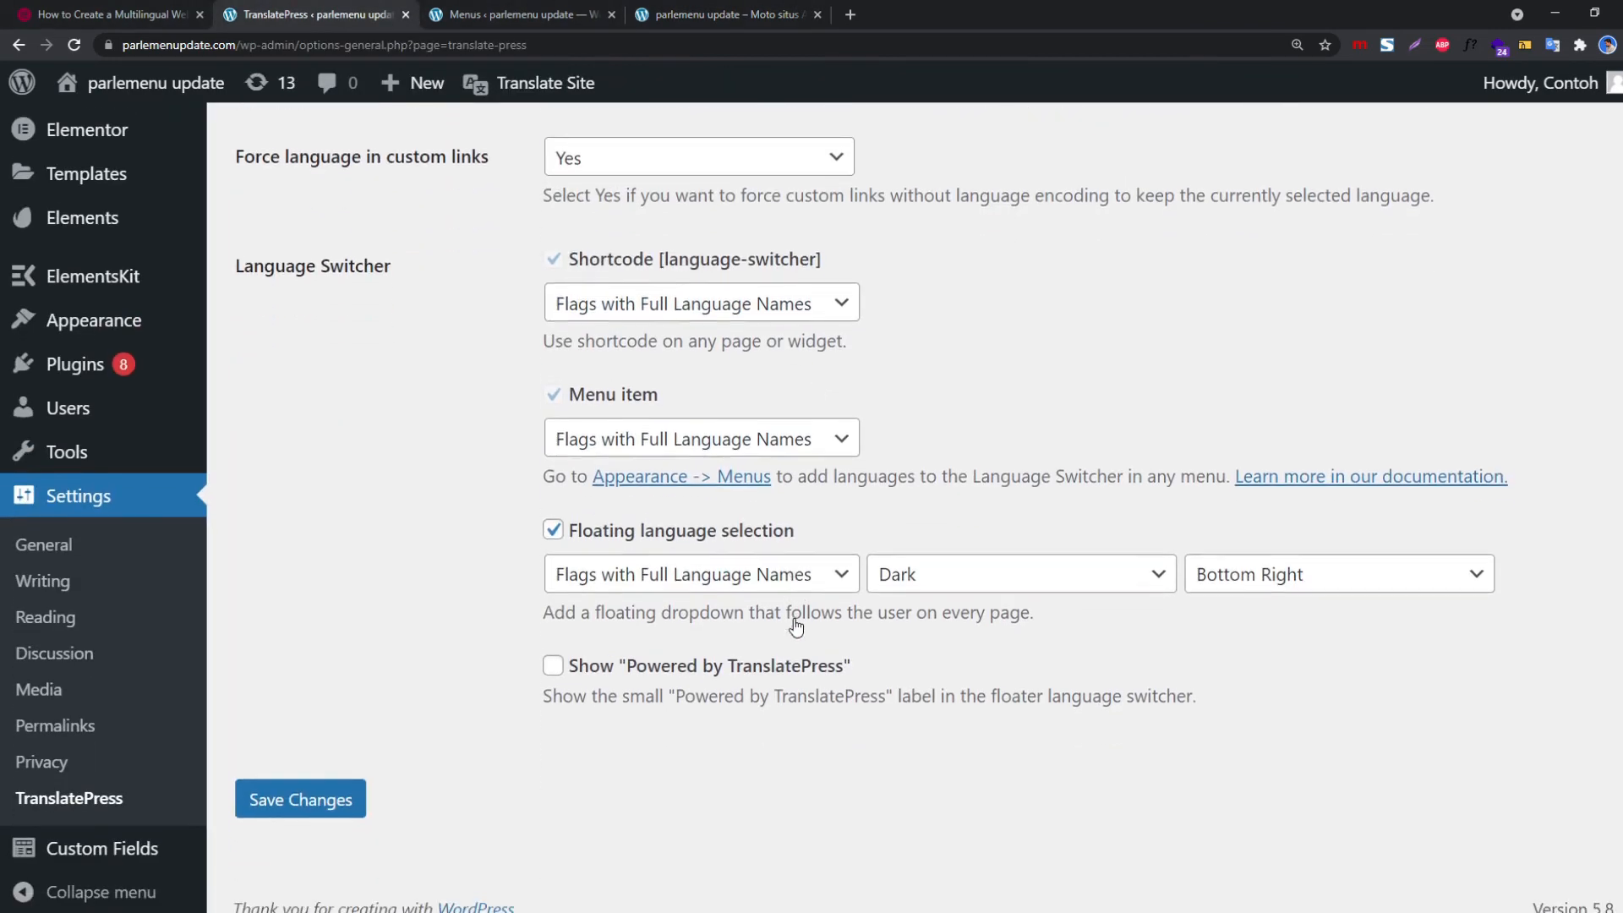
click(700, 534)
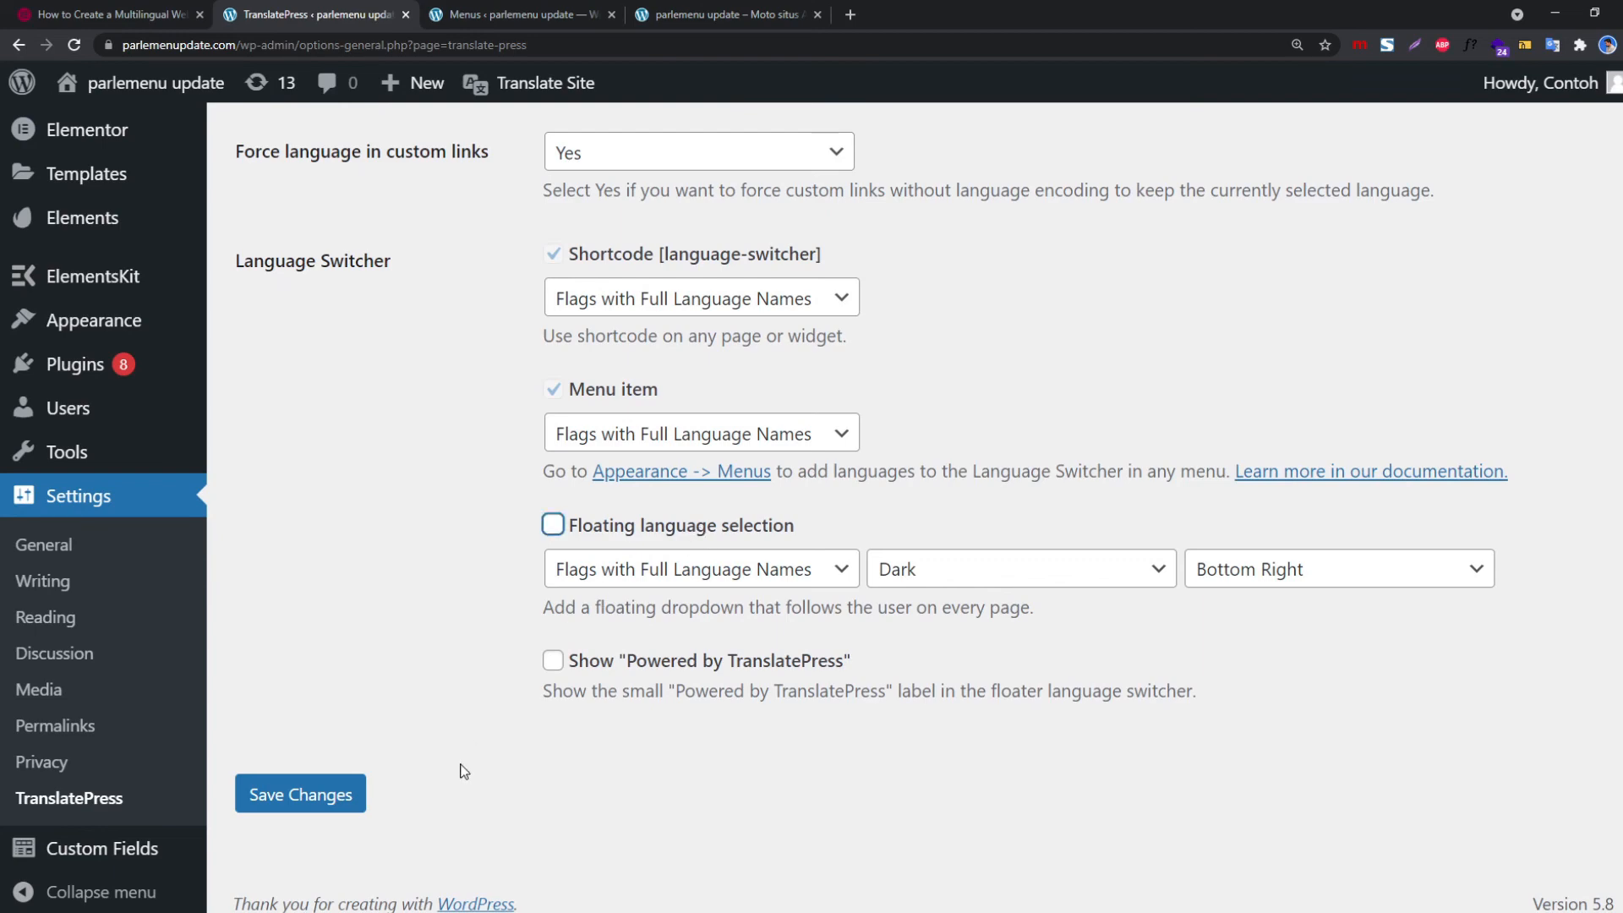
click(323, 797)
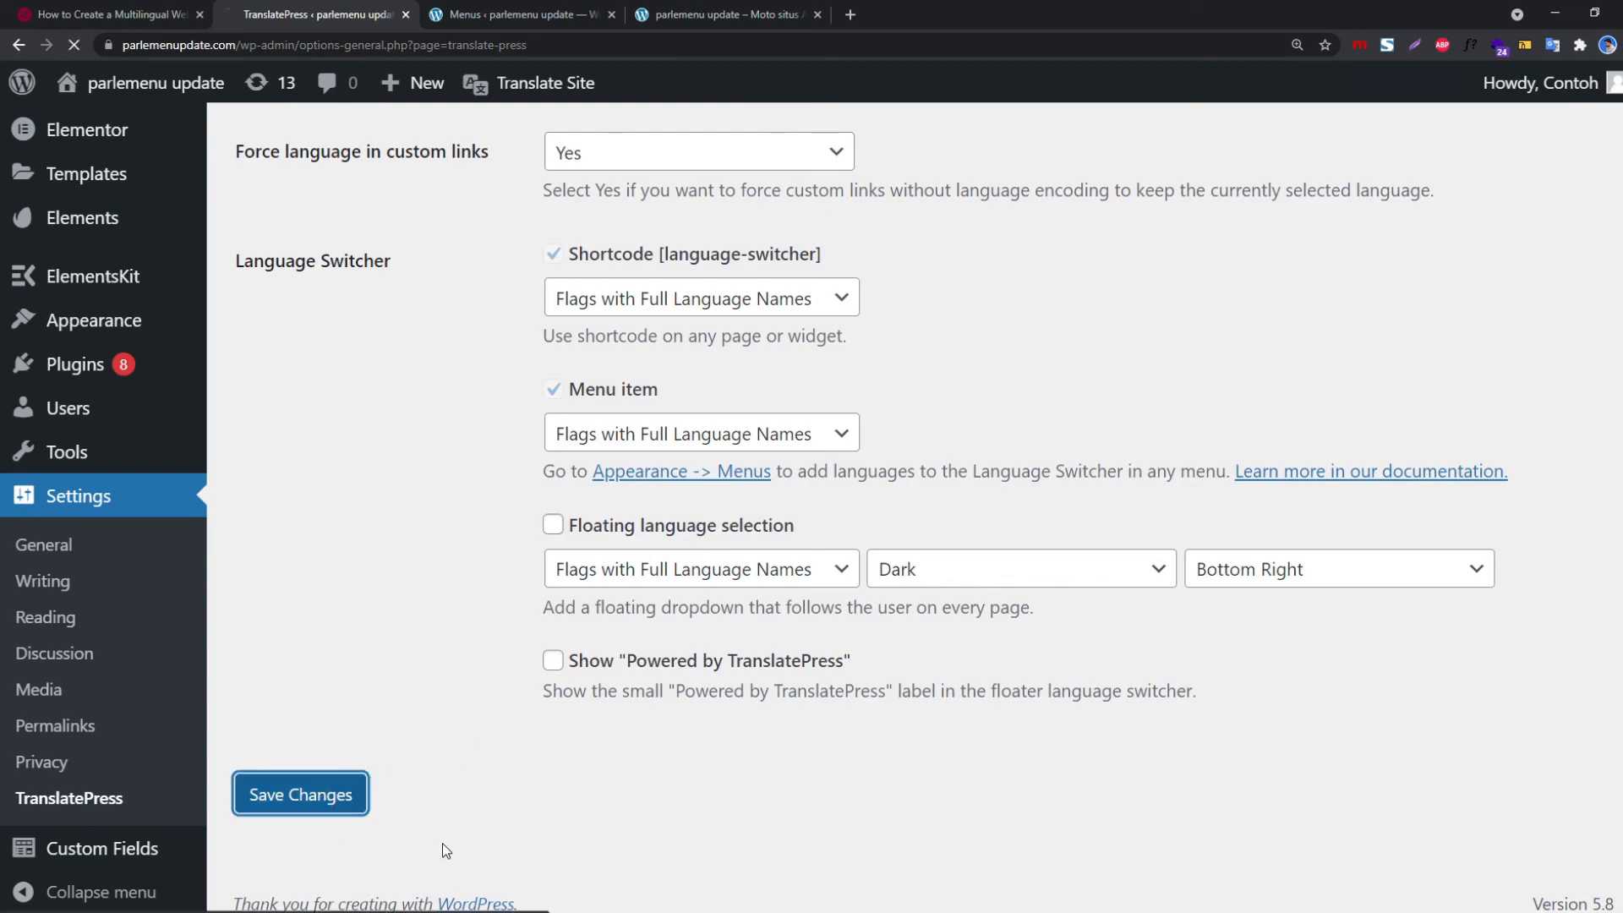
Reload the homepage through the site logo and check down the page for the floating language switcher
click(719, 10)
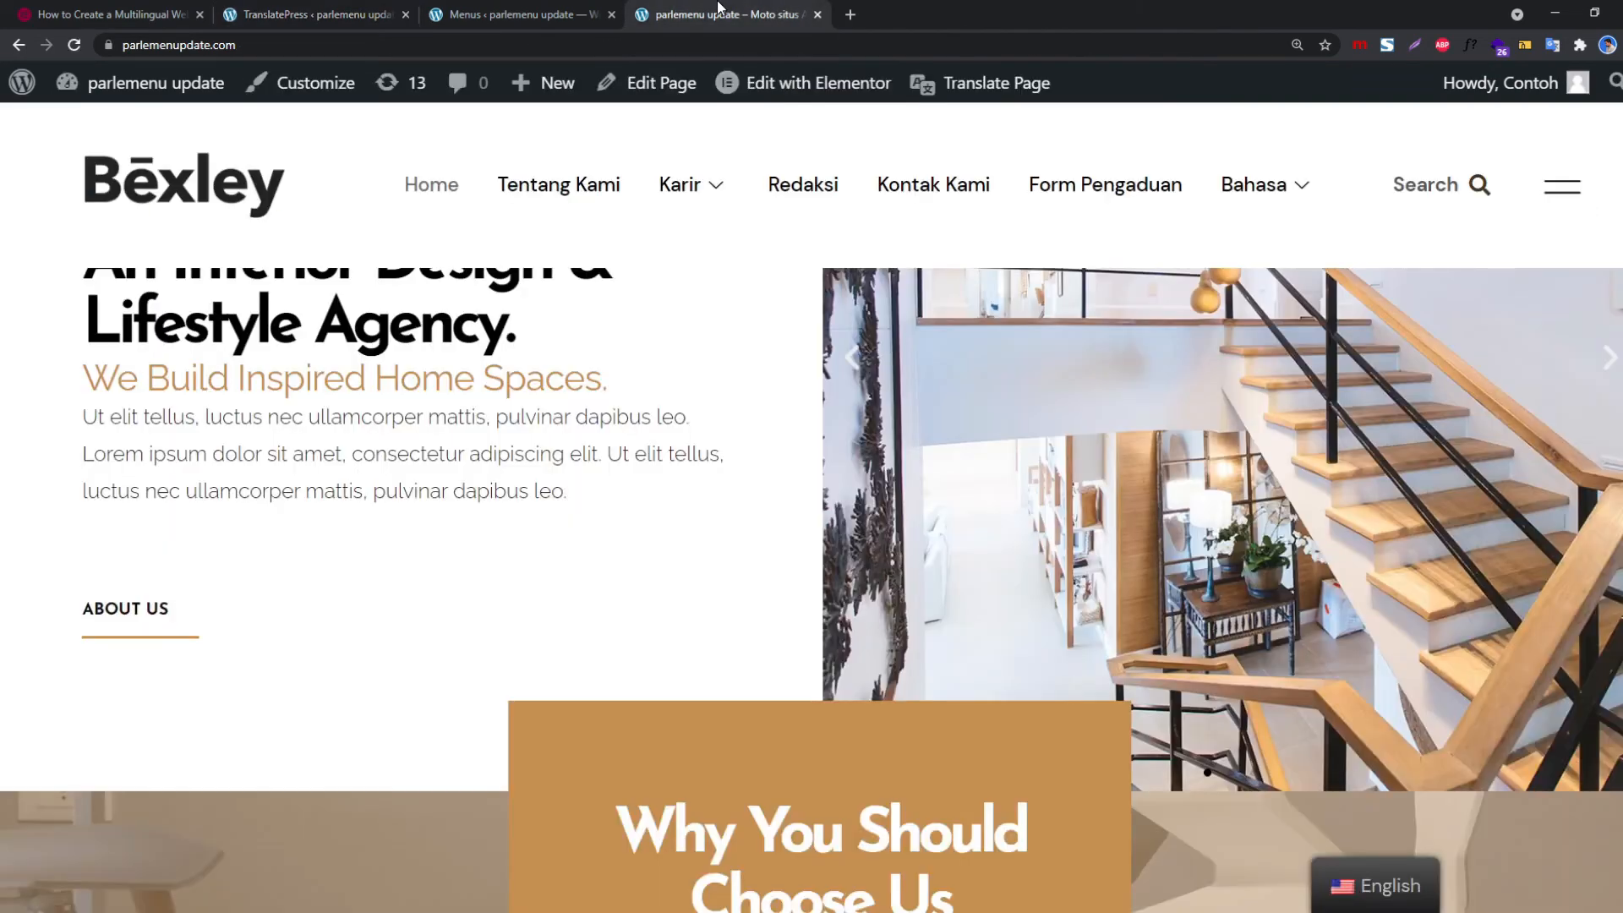
click(243, 186)
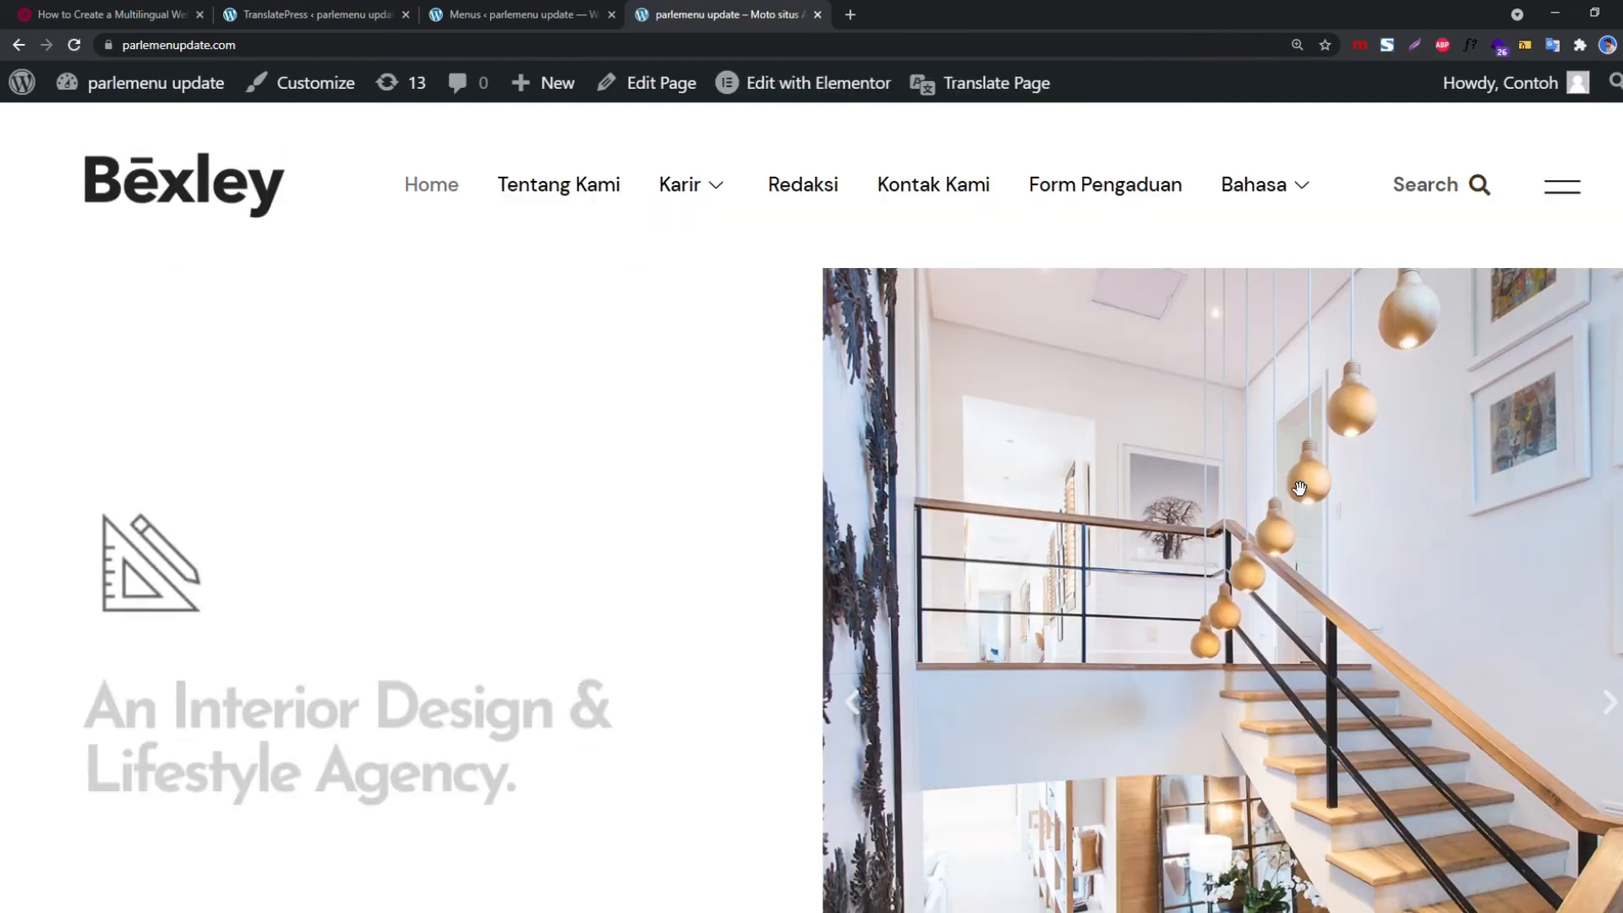
scroll(1299, 489, down, 15)
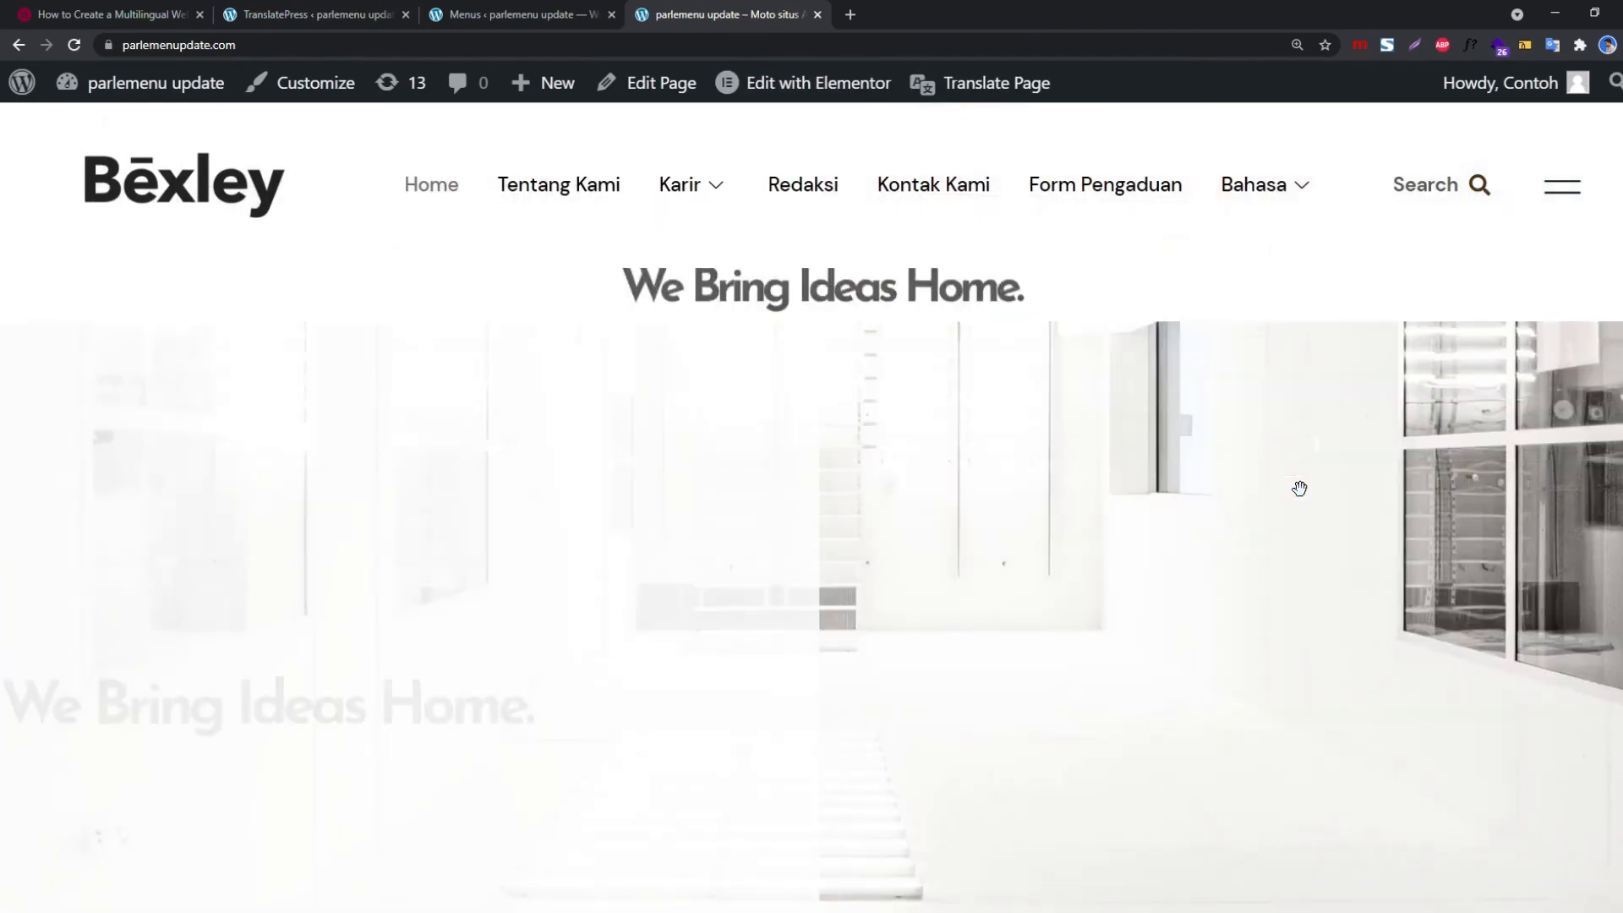